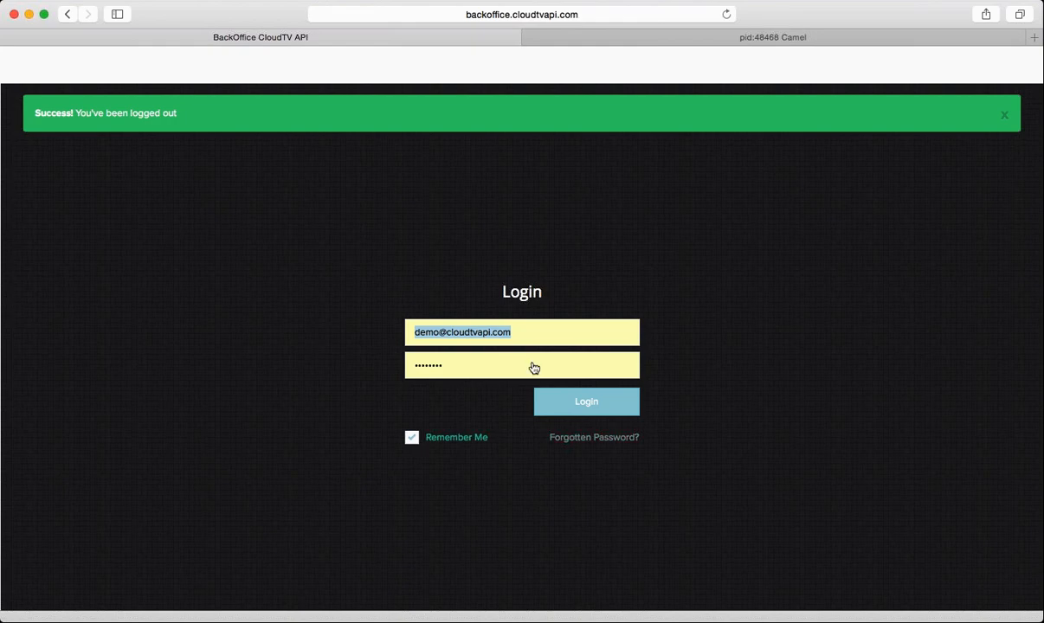
Step: Log in to the BackOffice with the saved credentials and switch to the Camel workflow console
{"action": "left_click", "coordinate": [573, 410]}
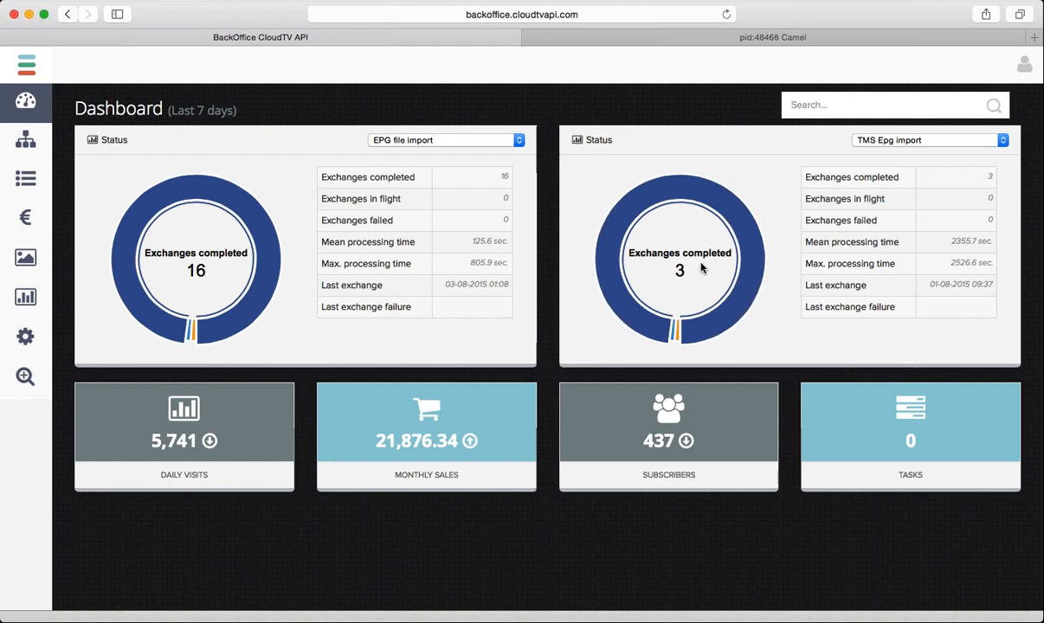
{"action": "left_click", "coordinate": [641, 36]}
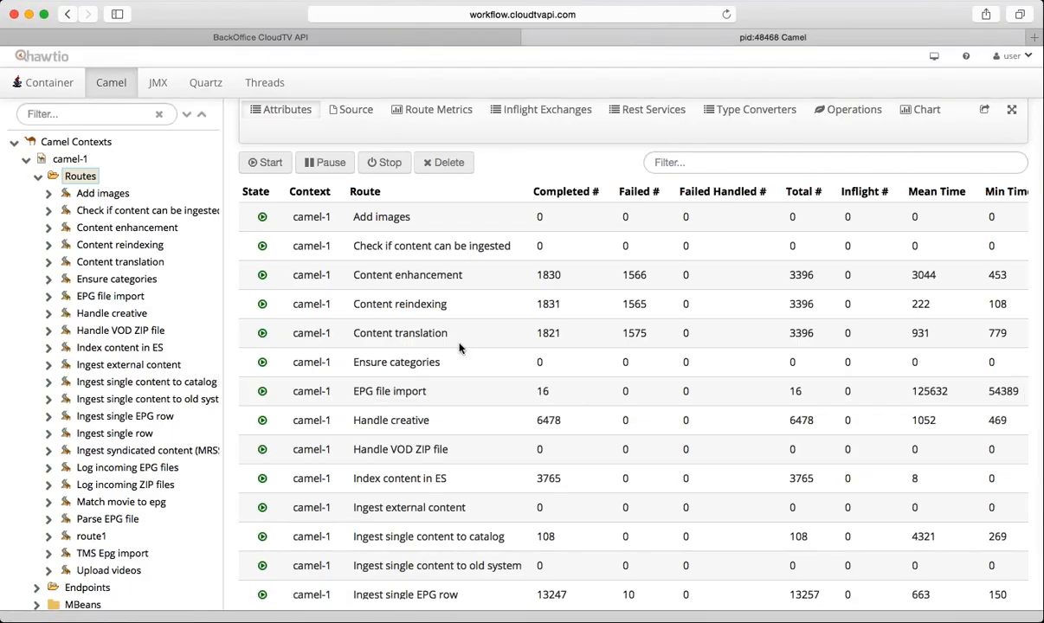
Step: Examine the list of Camel routes and their completed, failed and total exchange figures
{"action": "scroll", "coordinate": [459, 347], "scroll_direction": "down", "scroll_amount": 3}
{"action": "scroll", "coordinate": [459, 347], "scroll_direction": "up", "scroll_amount": 1}
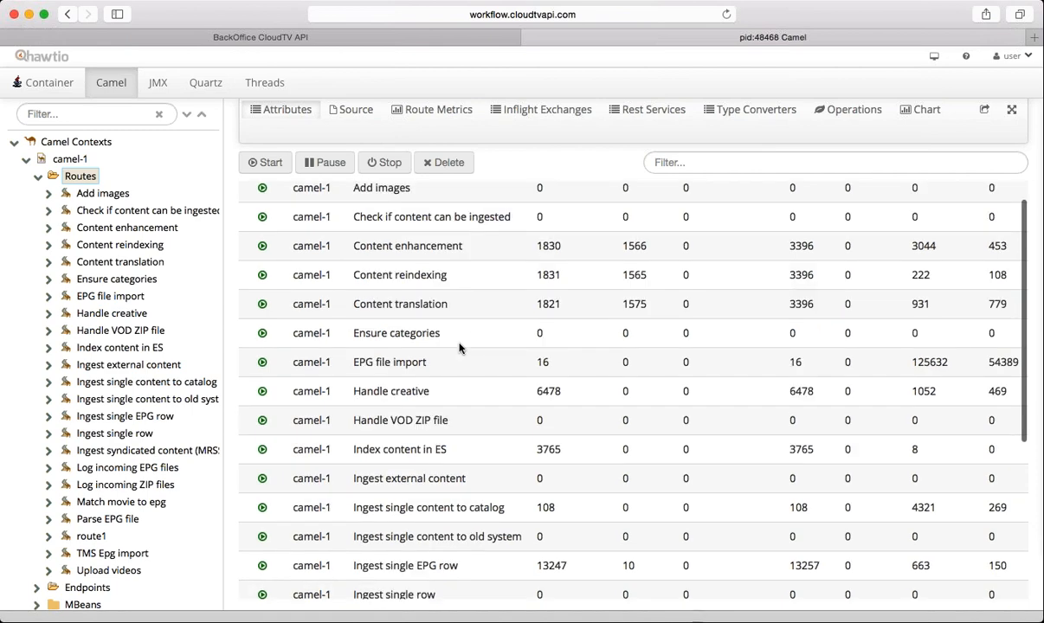
{"action": "scroll", "coordinate": [459, 347], "scroll_direction": "up", "scroll_amount": 1}
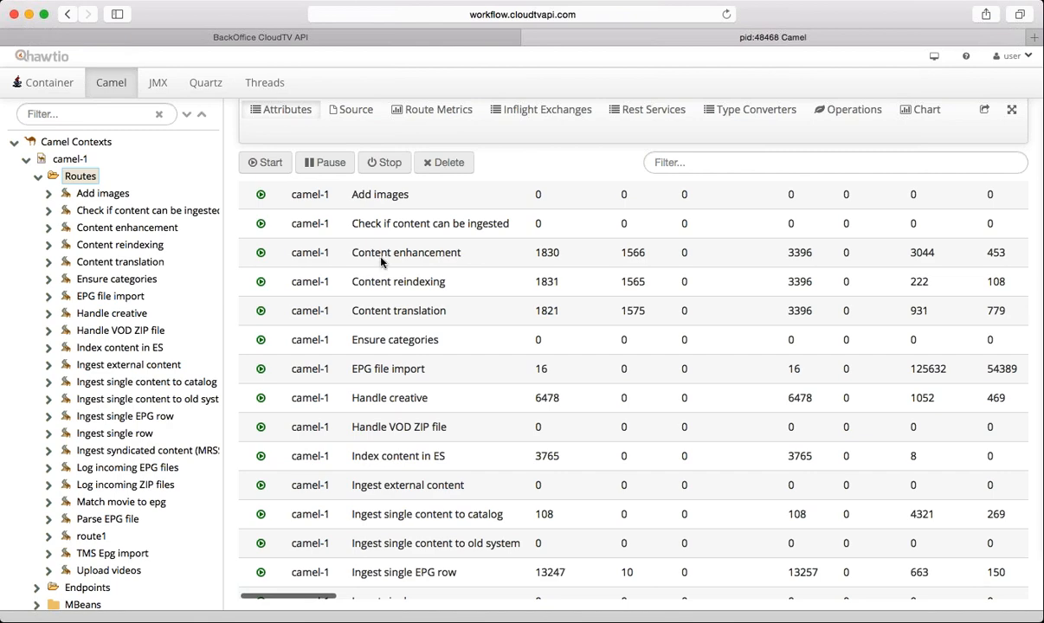
{"action": "scroll", "coordinate": [487, 442], "scroll_direction": "down", "scroll_amount": 2}
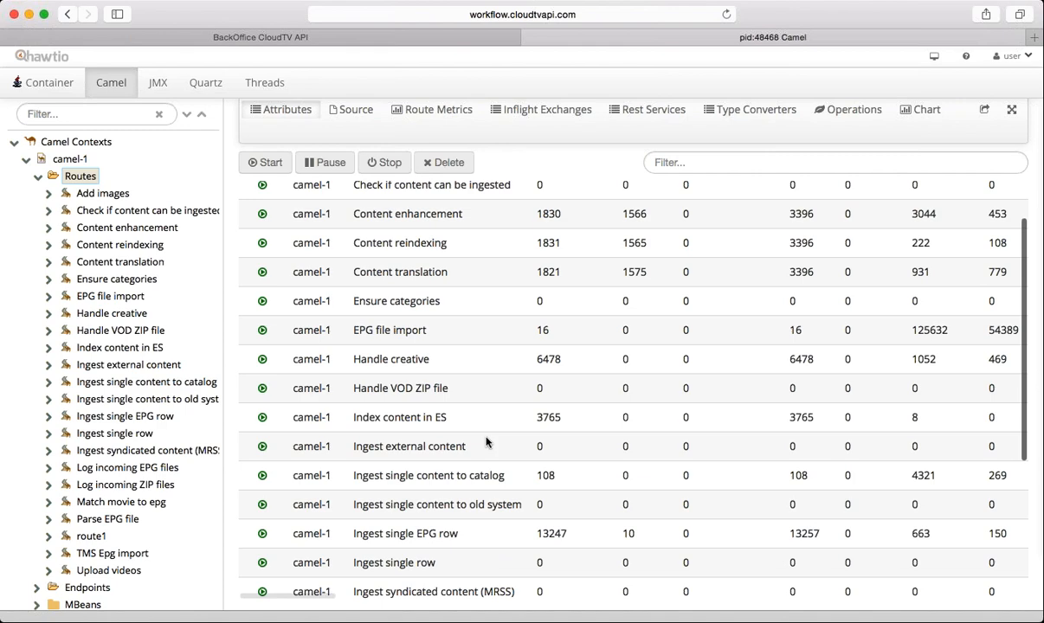
{"action": "scroll", "coordinate": [487, 443], "scroll_direction": "down", "scroll_amount": 1}
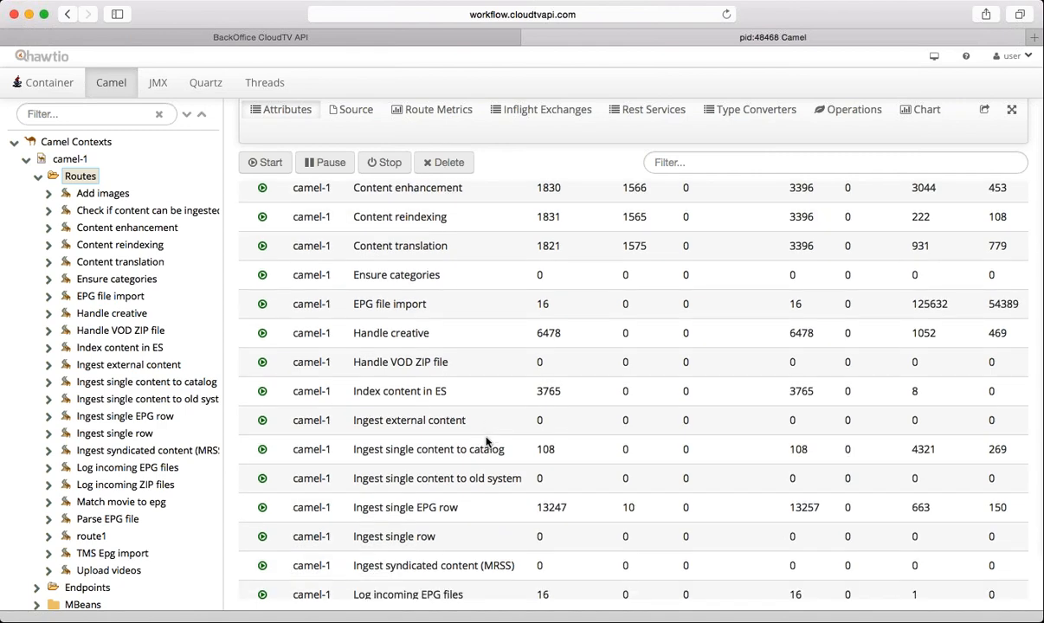
{"action": "scroll", "coordinate": [487, 442], "scroll_direction": "down", "scroll_amount": 3}
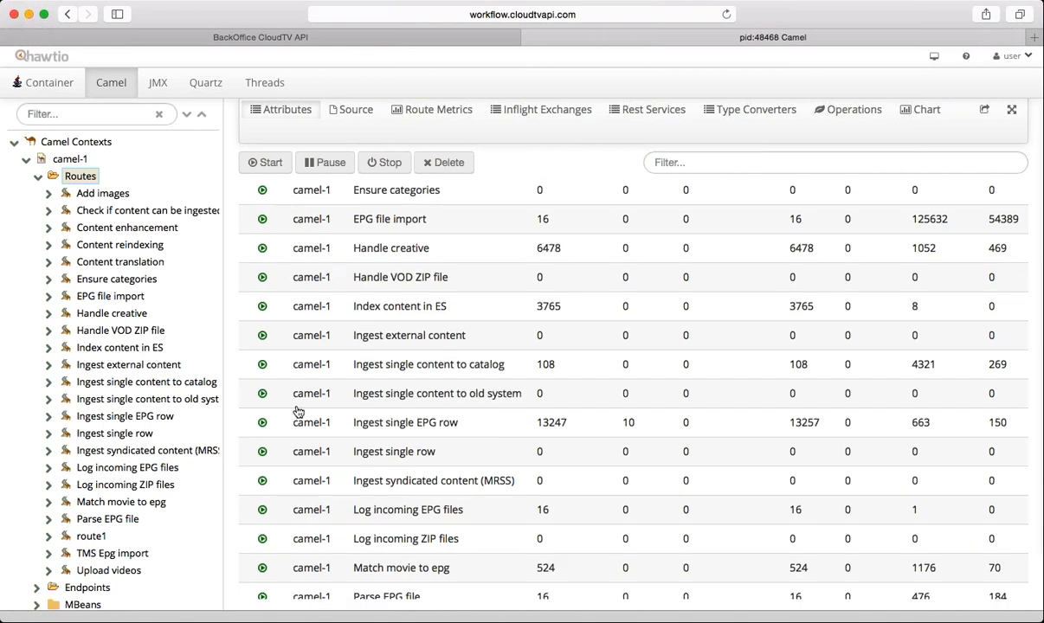
{"action": "scroll", "coordinate": [279, 381], "scroll_direction": "down", "scroll_amount": 2}
{"action": "scroll", "coordinate": [296, 405], "scroll_direction": "down", "scroll_amount": 1}
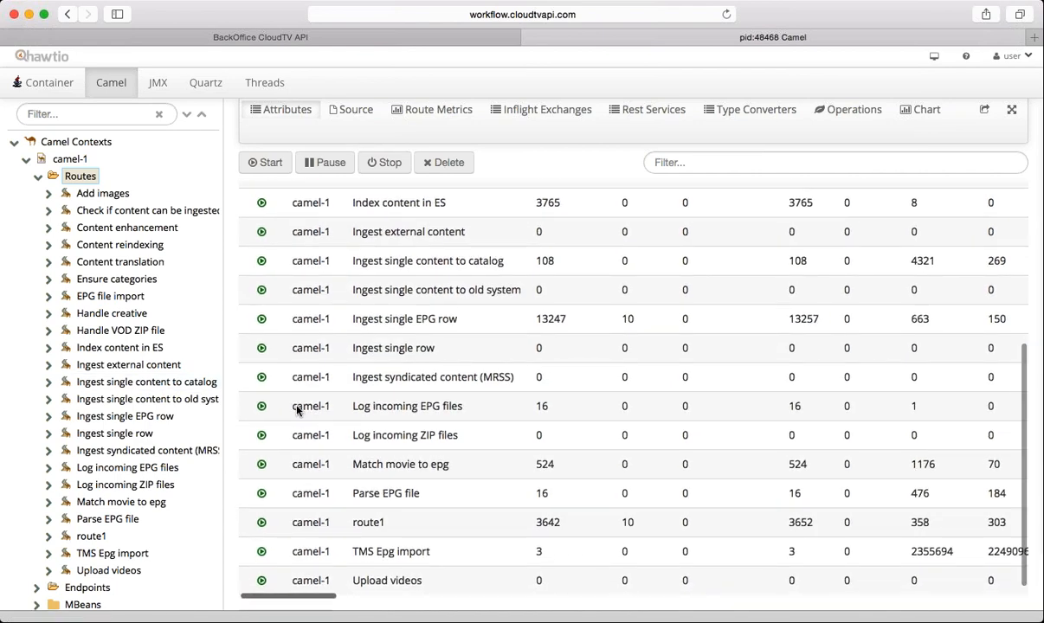
{"action": "scroll", "coordinate": [296, 409], "scroll_direction": "up", "scroll_amount": 8}
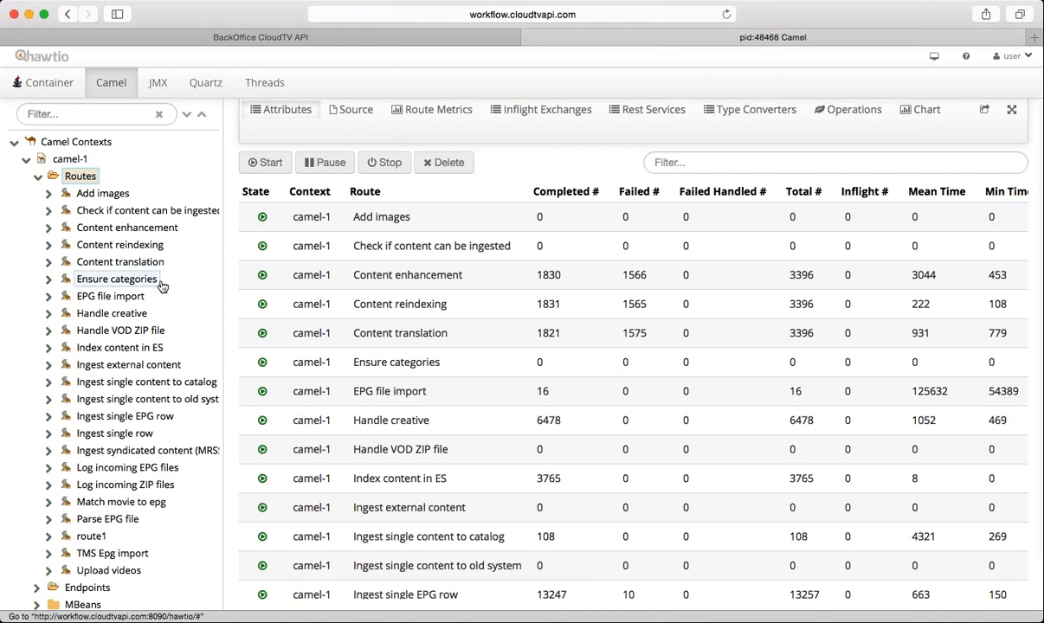
Step: Open the route diagram of the Content enhancement route and examine its flow from the RabbitMQ source through the enrichment and choice branches
{"action": "left_click", "coordinate": [140, 229]}
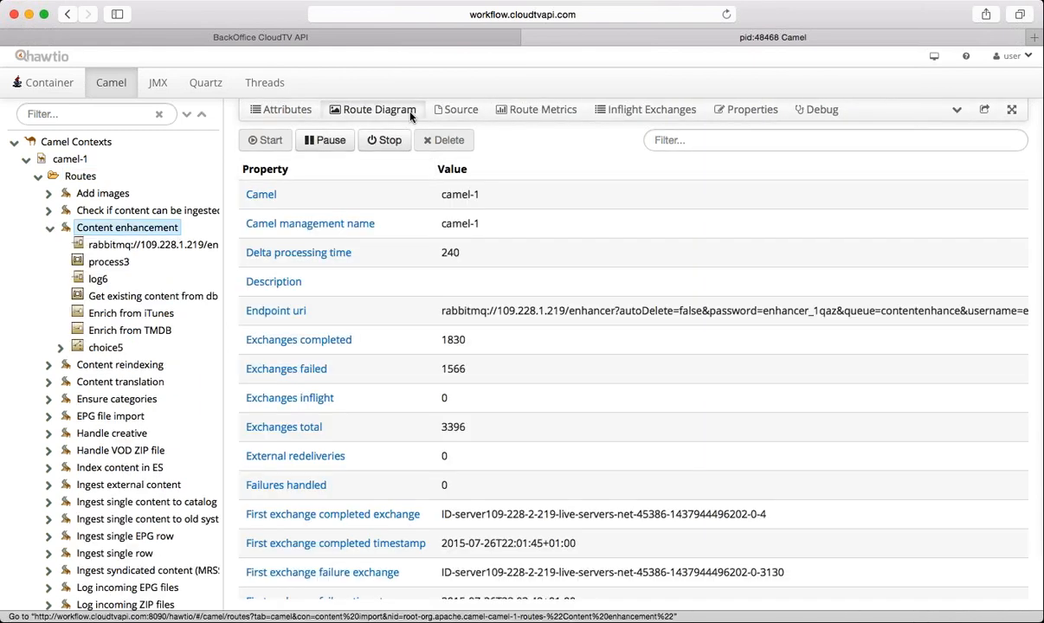
{"action": "left_click", "coordinate": [381, 109]}
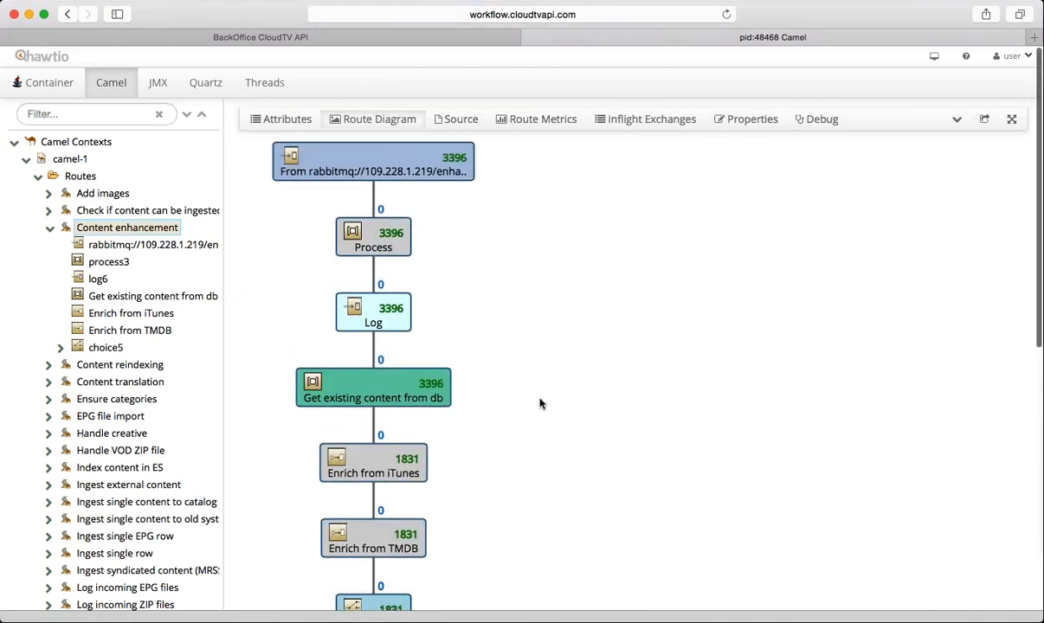
{"action": "scroll", "coordinate": [541, 404], "scroll_direction": "down", "scroll_amount": 3}
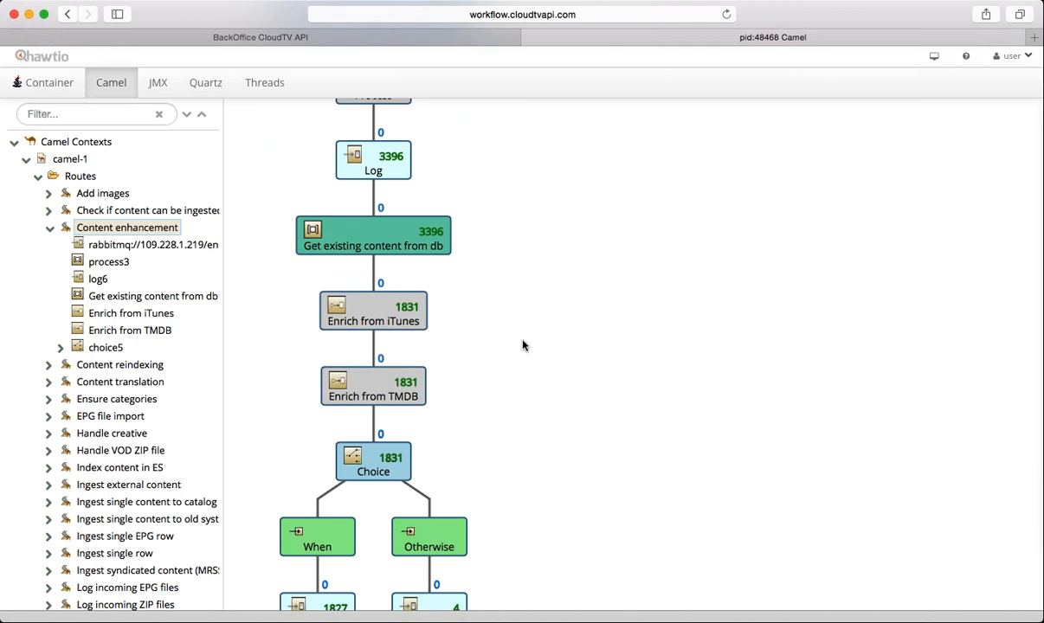
{"action": "scroll", "coordinate": [522, 345], "scroll_direction": "down", "scroll_amount": 2}
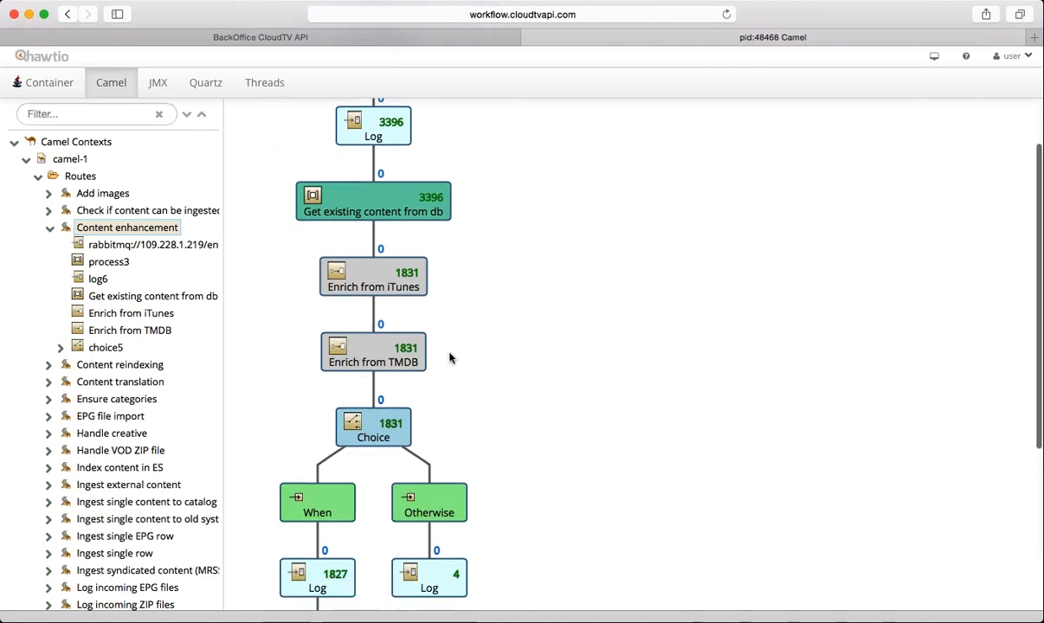
{"action": "scroll", "coordinate": [603, 391], "scroll_direction": "down", "scroll_amount": 3}
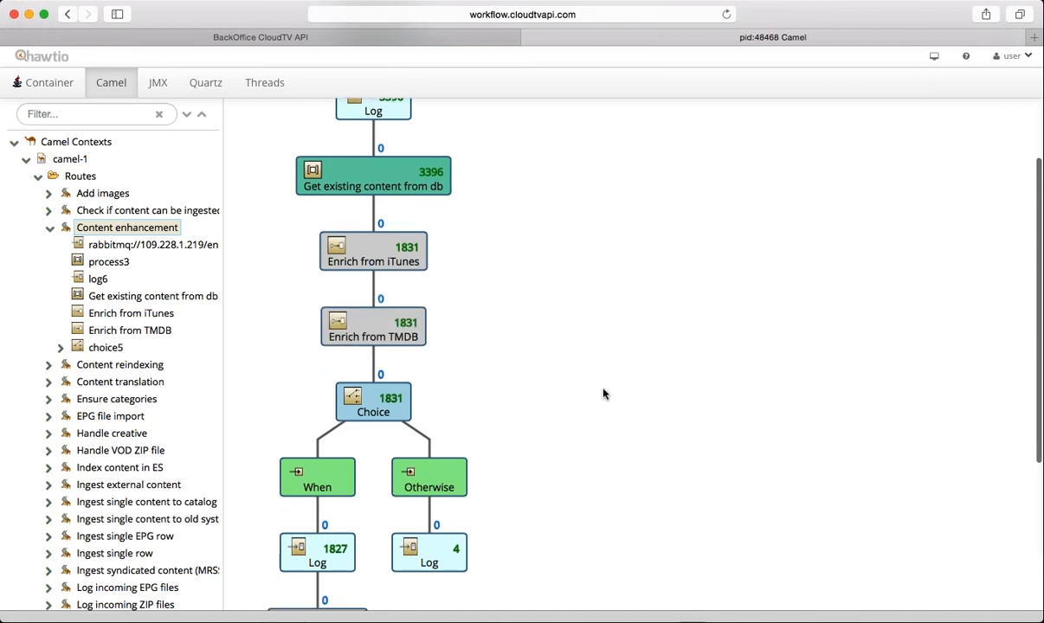
{"action": "scroll", "coordinate": [604, 394], "scroll_direction": "down", "scroll_amount": 6}
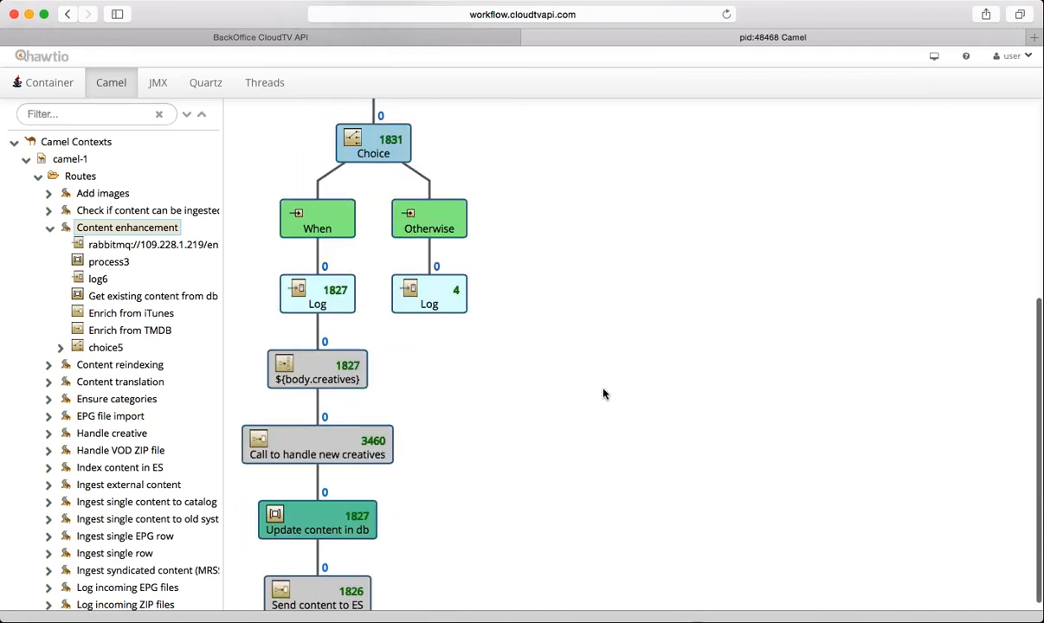
{"action": "scroll", "coordinate": [603, 394], "scroll_direction": "up", "scroll_amount": 10}
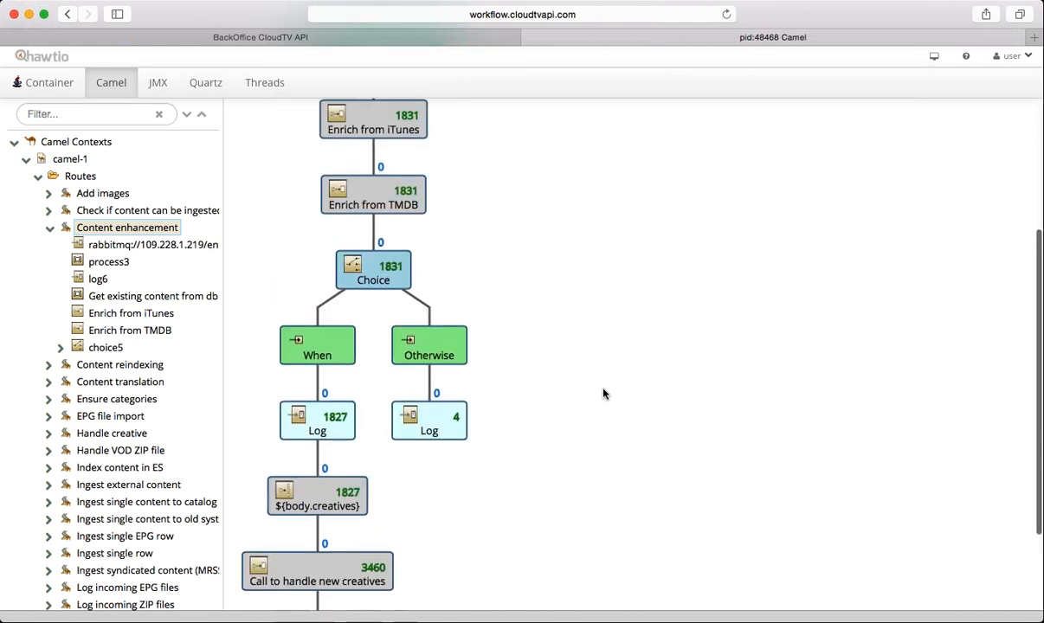
{"action": "scroll", "coordinate": [604, 394], "scroll_direction": "up", "scroll_amount": 3}
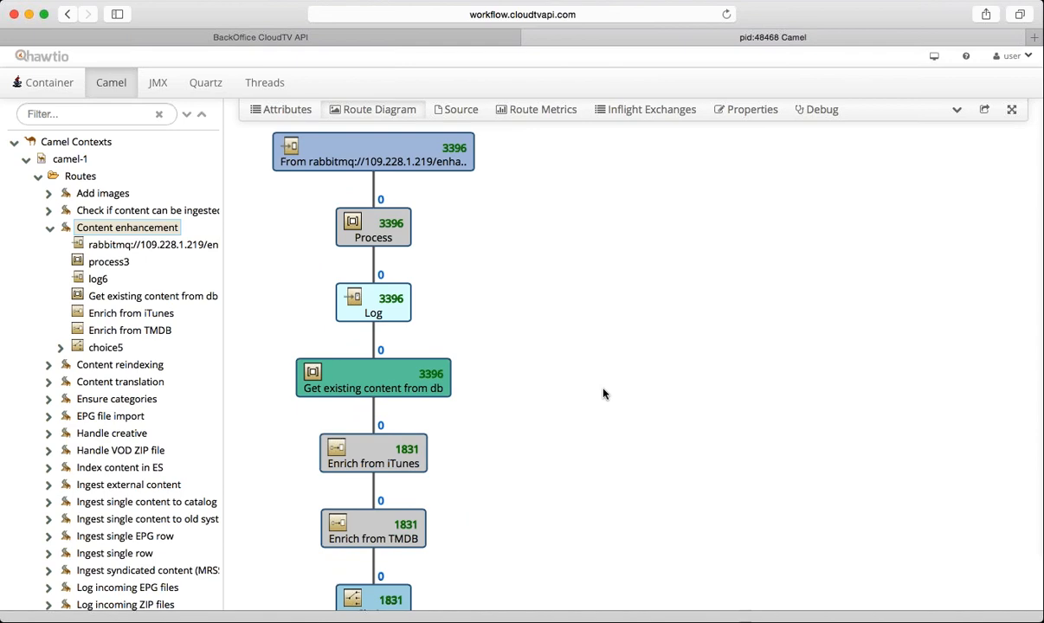
{"action": "scroll", "coordinate": [604, 394], "scroll_direction": "down", "scroll_amount": 3}
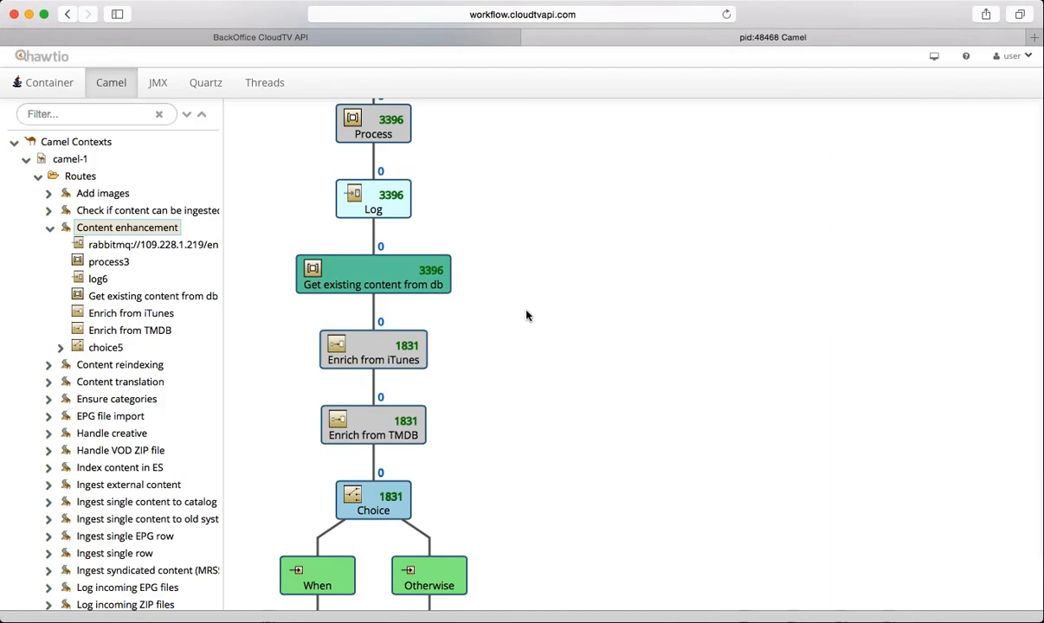
Step: Return to the BackOffice dashboard and open the Channels list of the Inventory section
{"action": "left_click", "coordinate": [463, 40]}
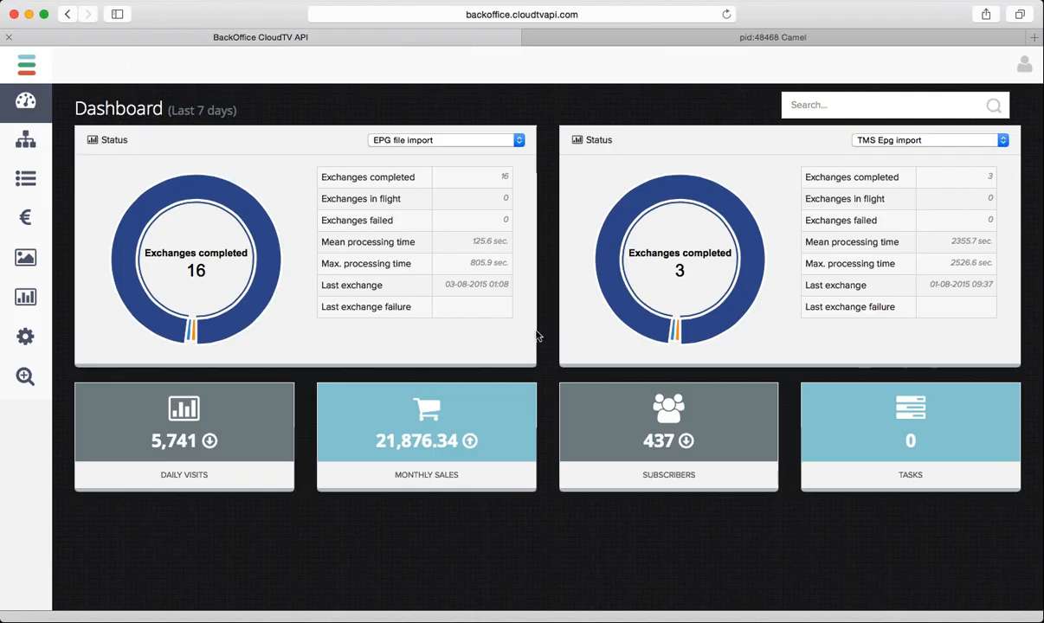
{"action": "mouse_move", "coordinate": [29, 145]}
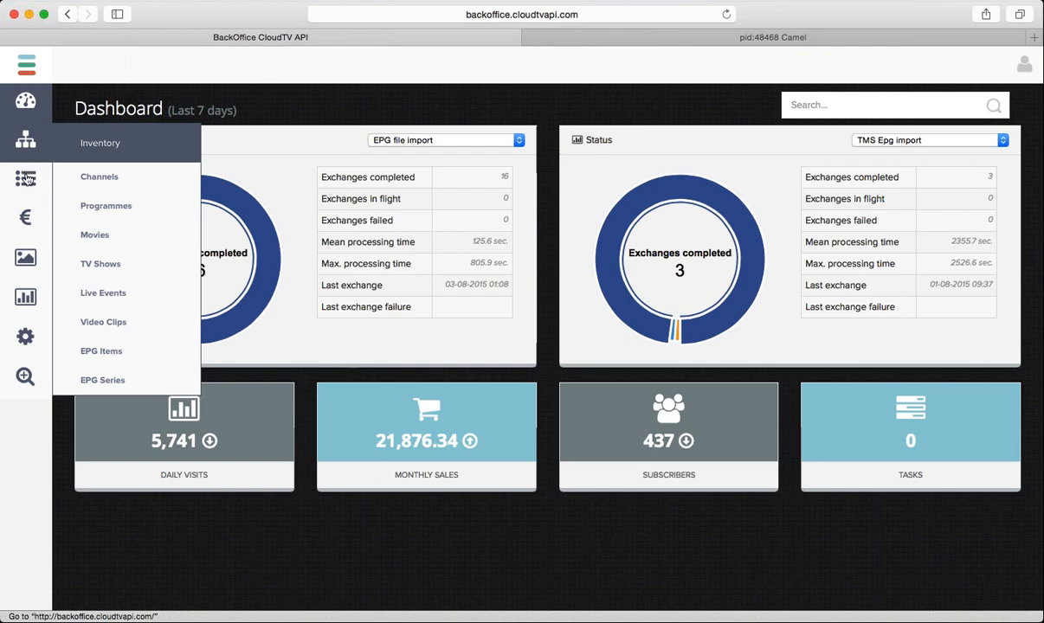
{"action": "left_click", "coordinate": [28, 179]}
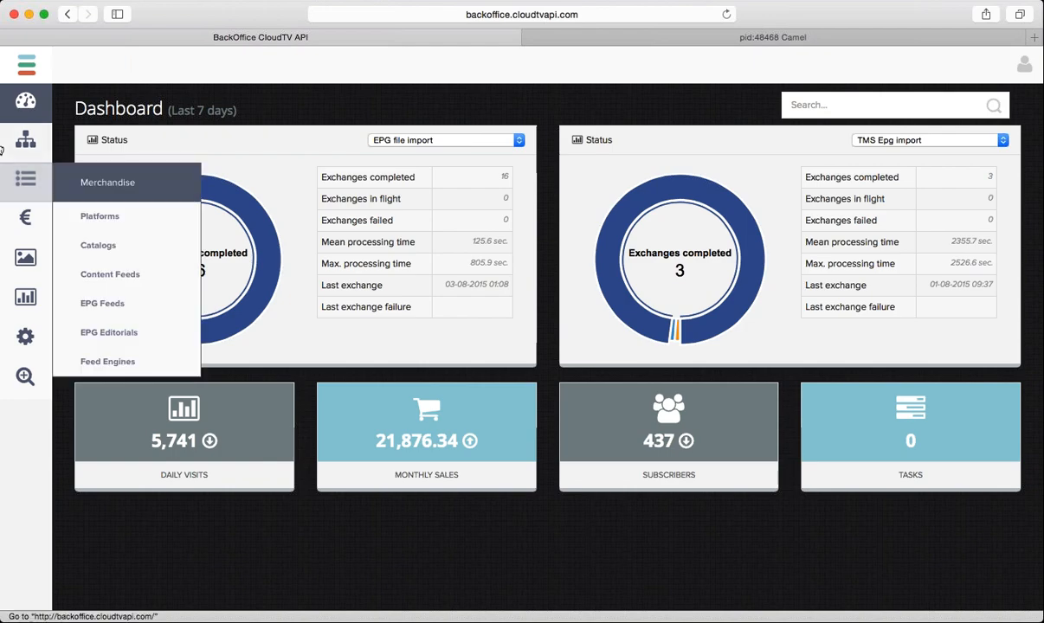
{"action": "mouse_move", "coordinate": [30, 171]}
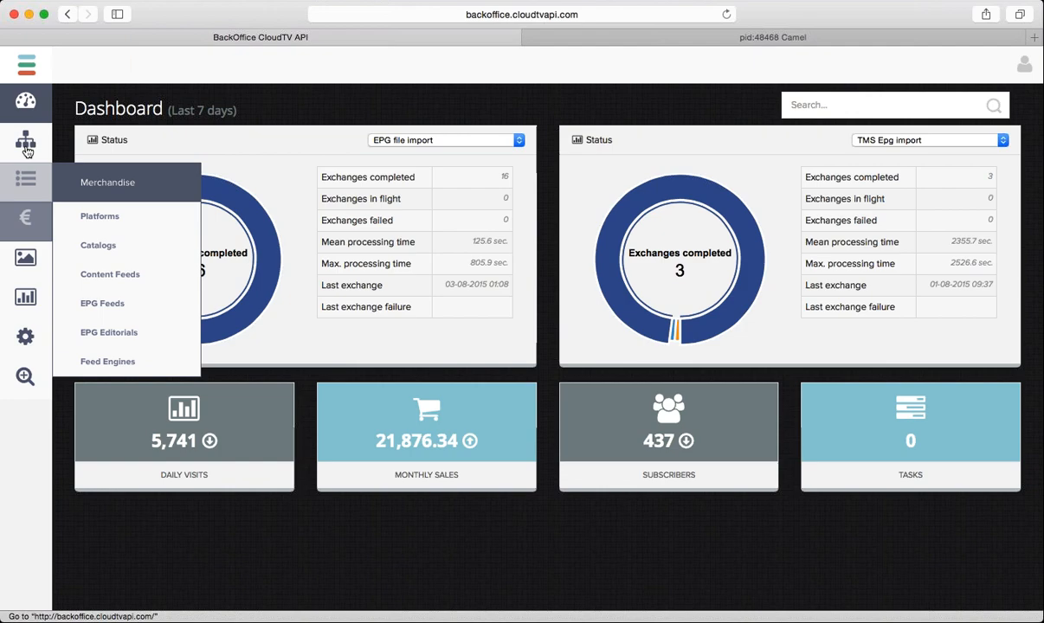
{"action": "left_click", "coordinate": [27, 151]}
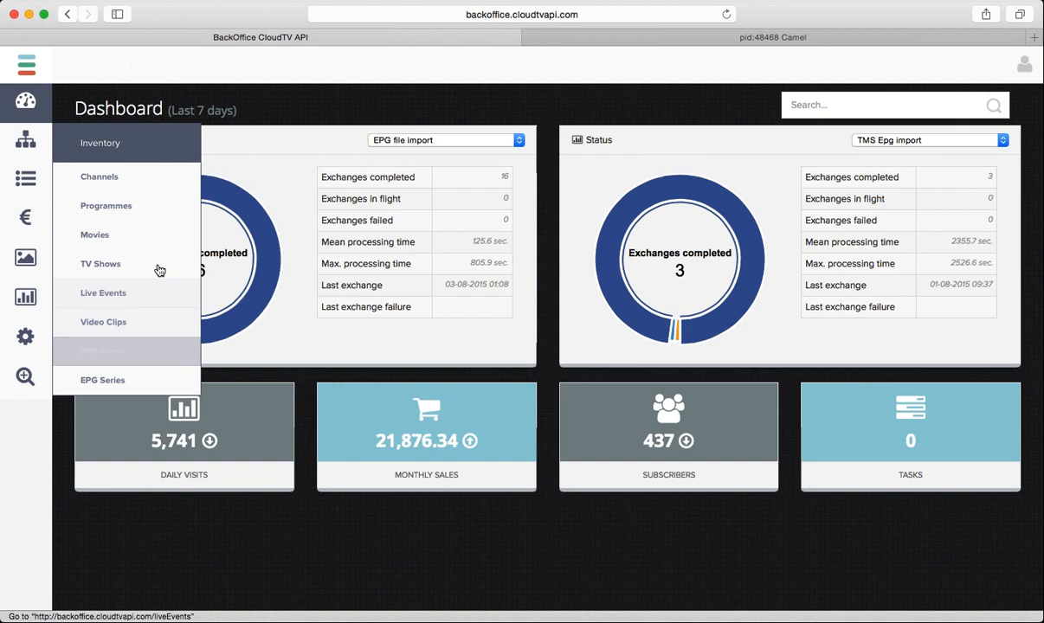
{"action": "left_click", "coordinate": [132, 180]}
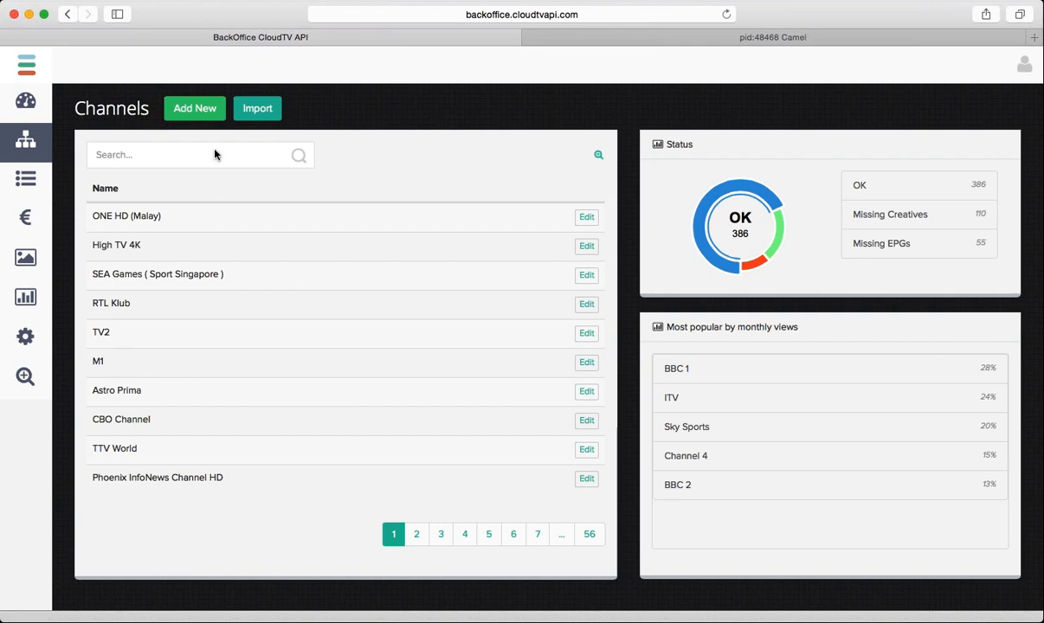
Step: View page 2 of the channel list and the Missing Creatives status, and return to page 1
{"action": "left_click", "coordinate": [417, 535]}
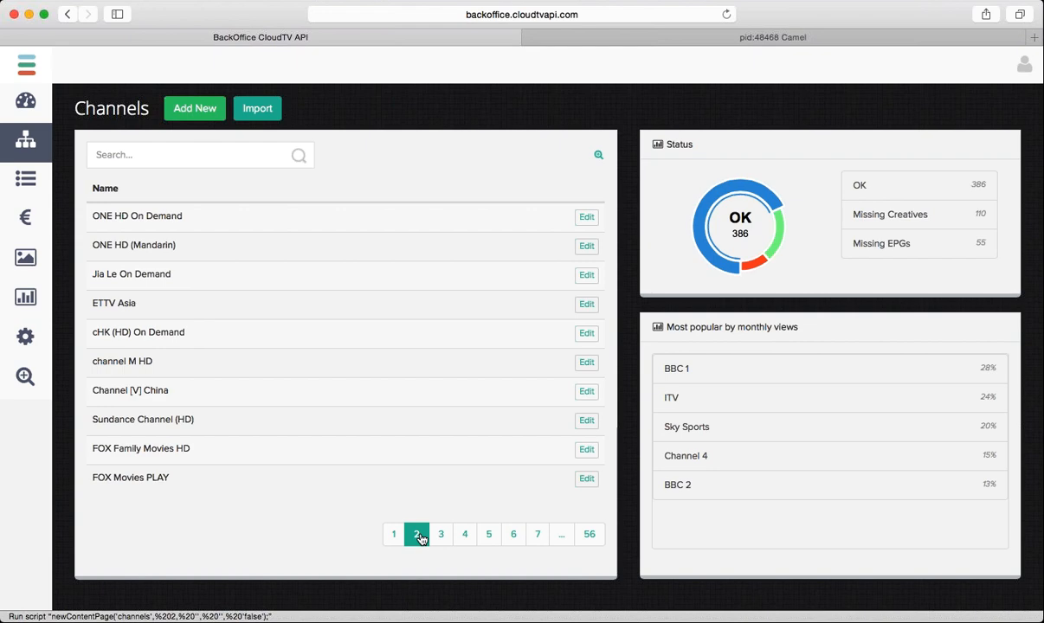
{"action": "left_click", "coordinate": [856, 208]}
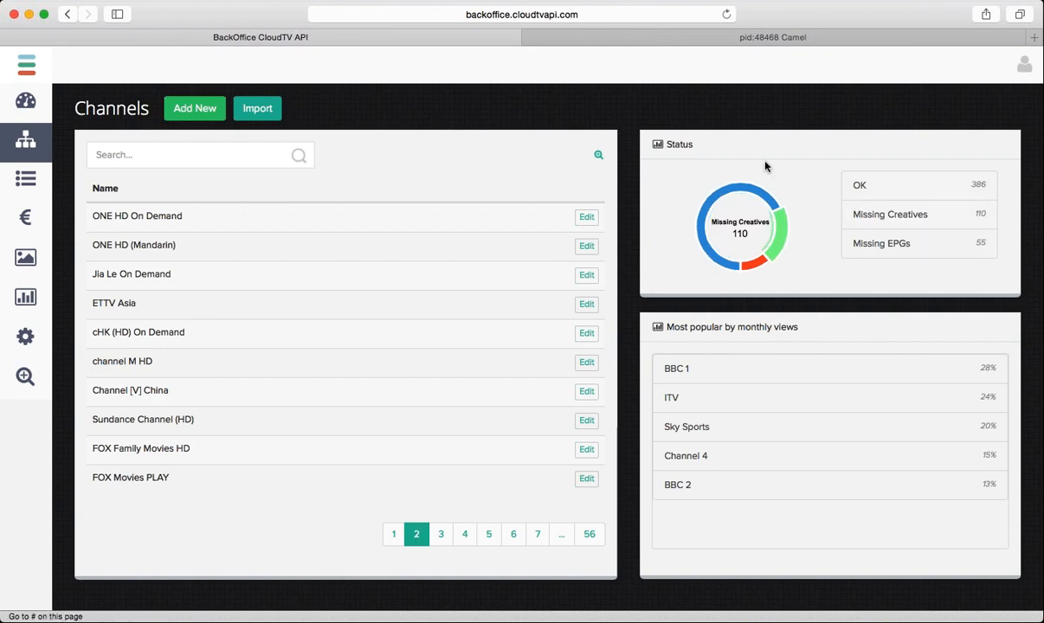
{"action": "mouse_move", "coordinate": [687, 194]}
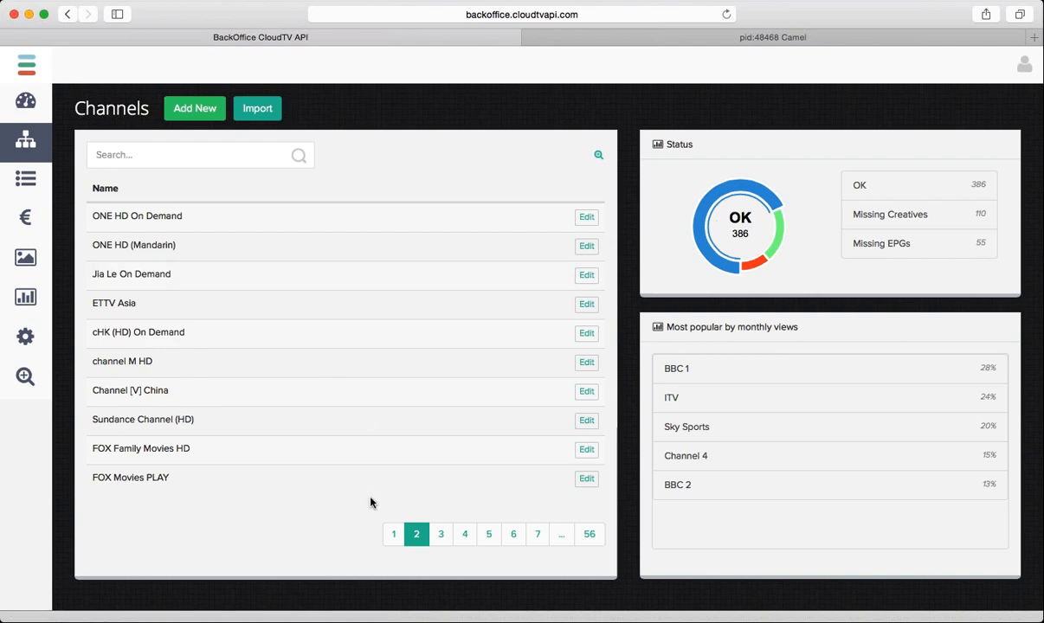
{"action": "left_click", "coordinate": [396, 534]}
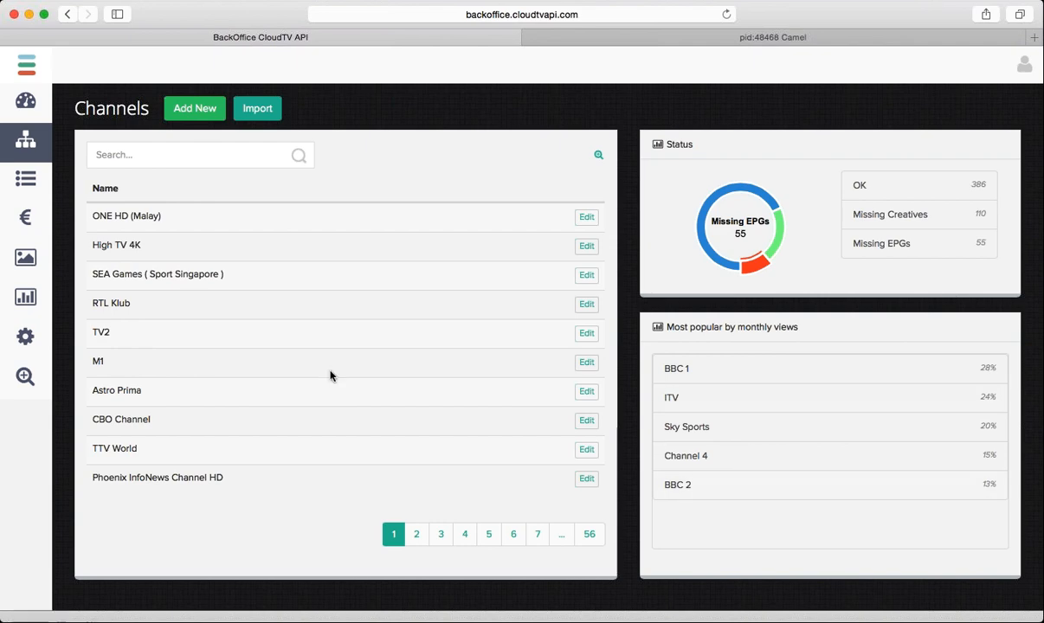
Step: Search the channels for "ITV" and look through all three result pages, returning to the first
{"action": "left_click", "coordinate": [196, 155]}
{"action": "type", "text": "ITV"}
{"action": "left_click", "coordinate": [297, 155]}
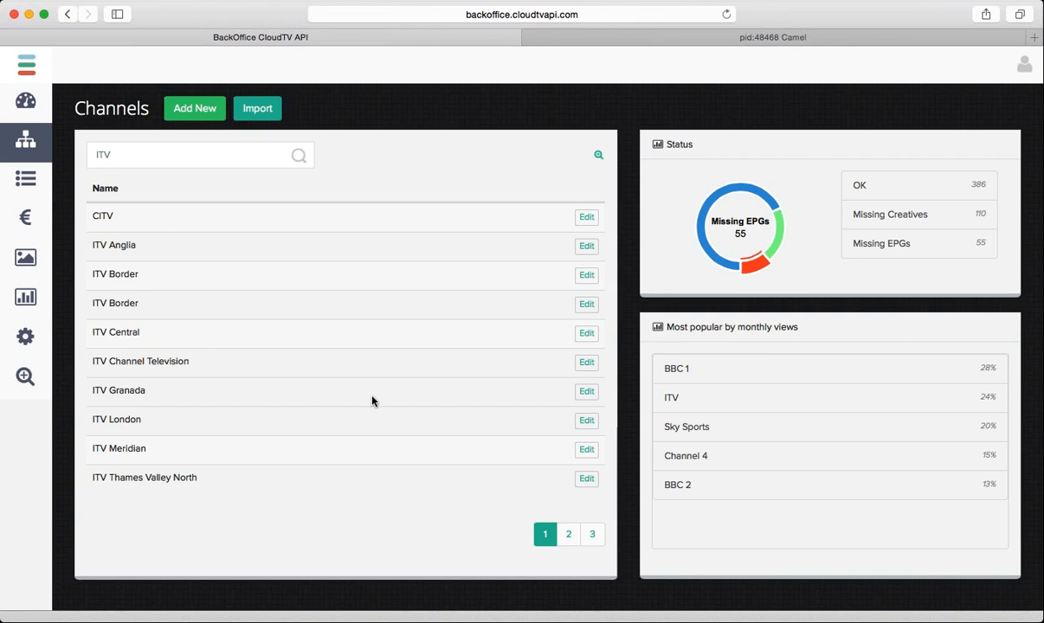
{"action": "left_click", "coordinate": [571, 539]}
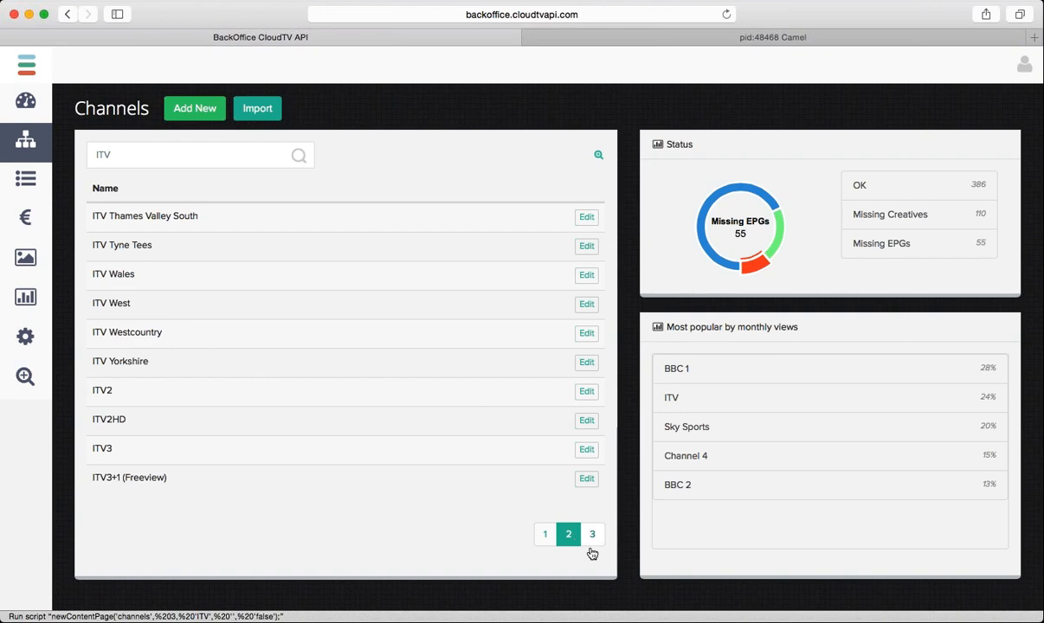
{"action": "left_click", "coordinate": [593, 545]}
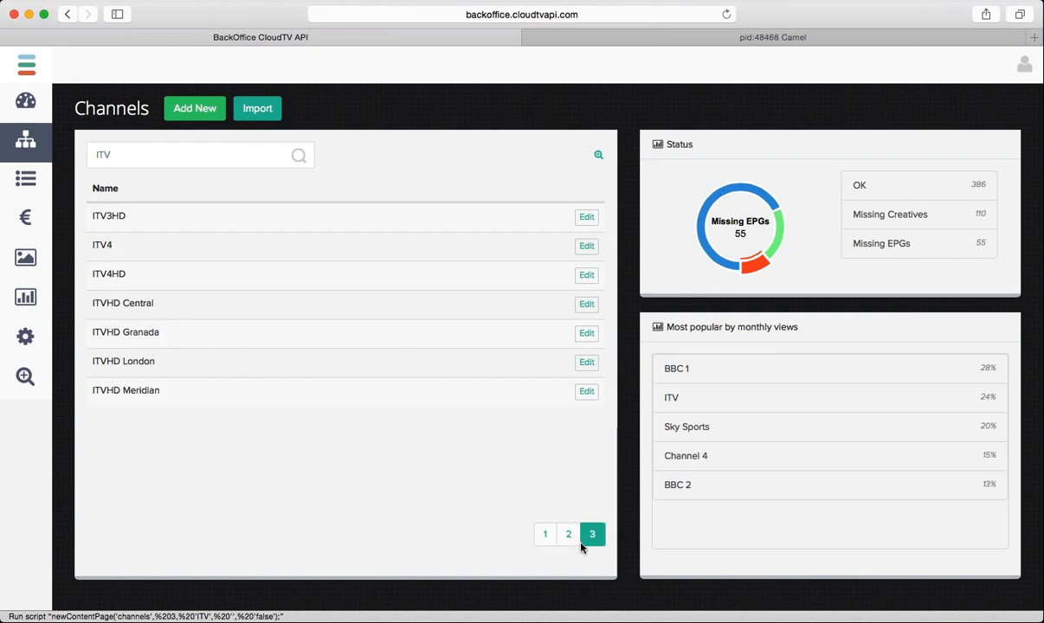
{"action": "left_click", "coordinate": [559, 541]}
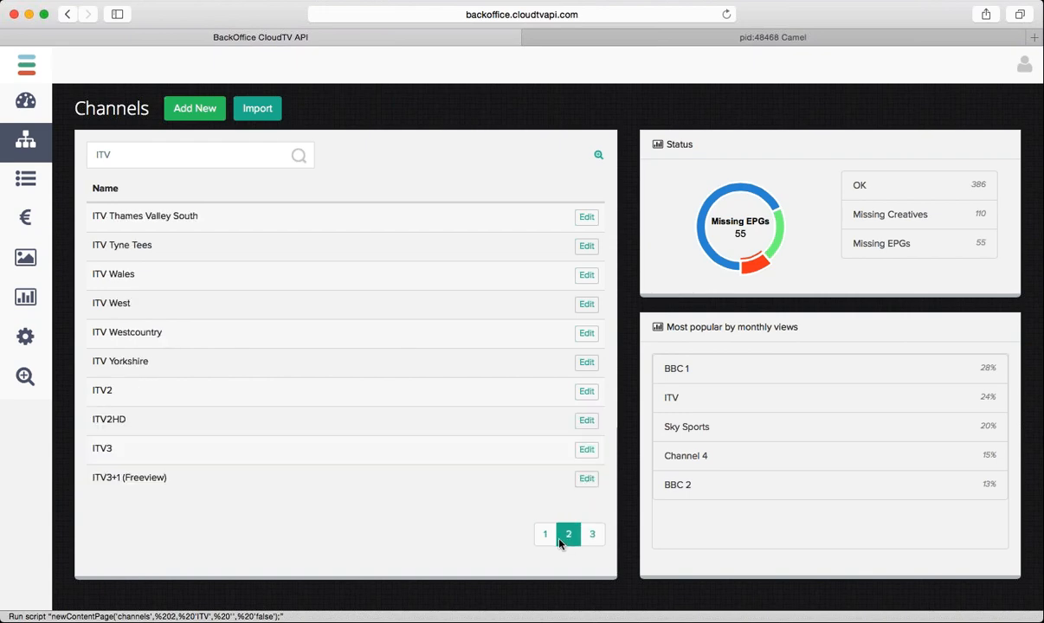
{"action": "left_click", "coordinate": [545, 535]}
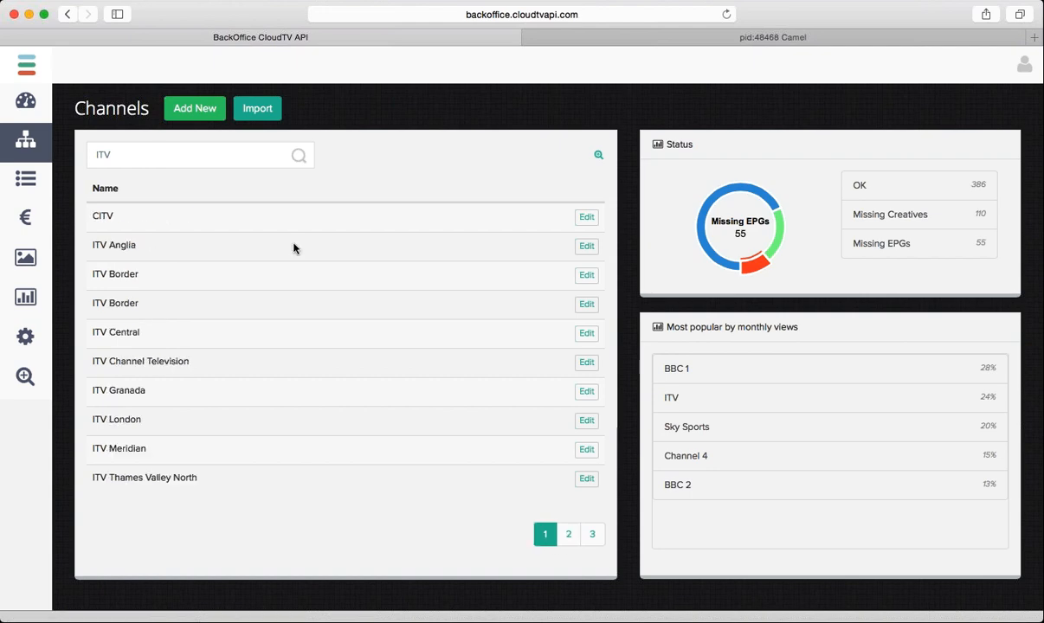
Step: Search the channels for "BBC one" and open the BBC One HD channel for editing
{"action": "double_click", "coordinate": [224, 156]}
{"action": "type", "text": "BBC"}
{"action": "left_click", "coordinate": [301, 156]}
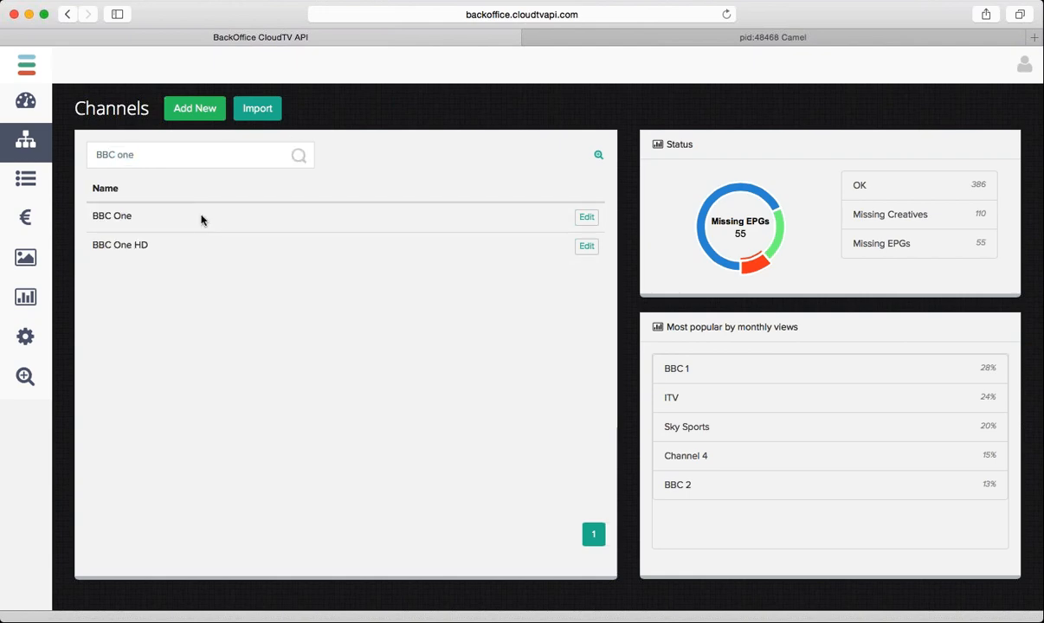
{"action": "left_click", "coordinate": [587, 246]}
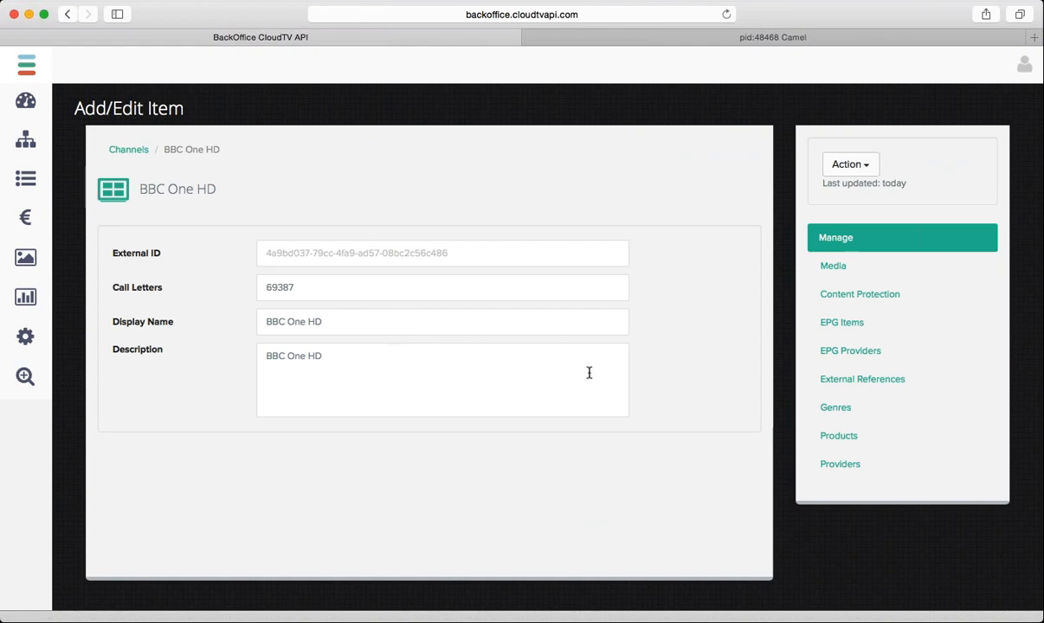
Step: View the Media and EPG Providers sections of the BBC One HD channel
{"action": "left_click", "coordinate": [836, 268]}
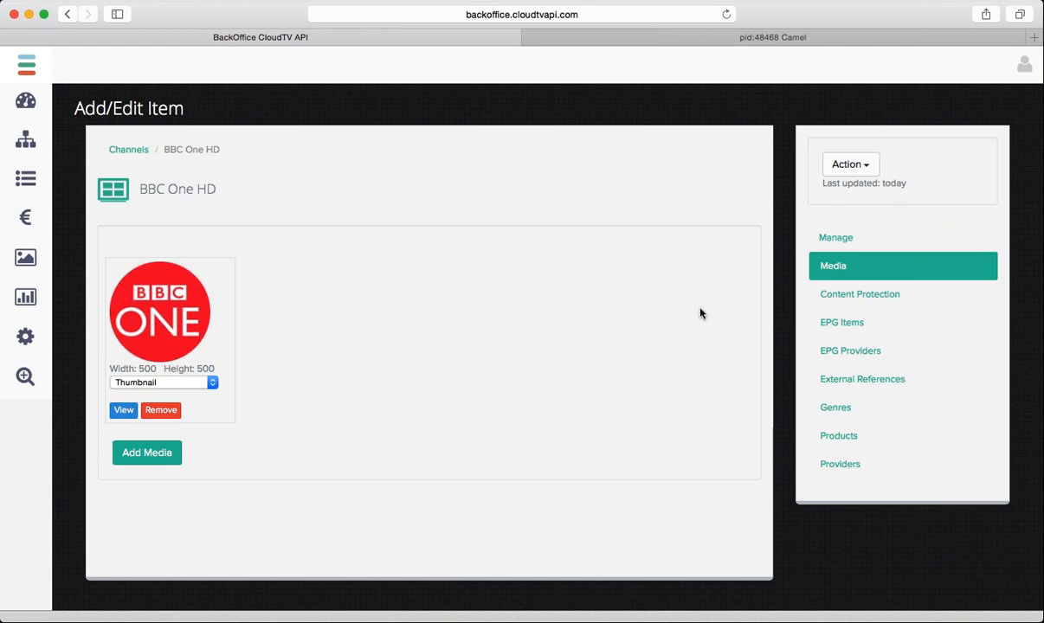
{"action": "left_click", "coordinate": [840, 351]}
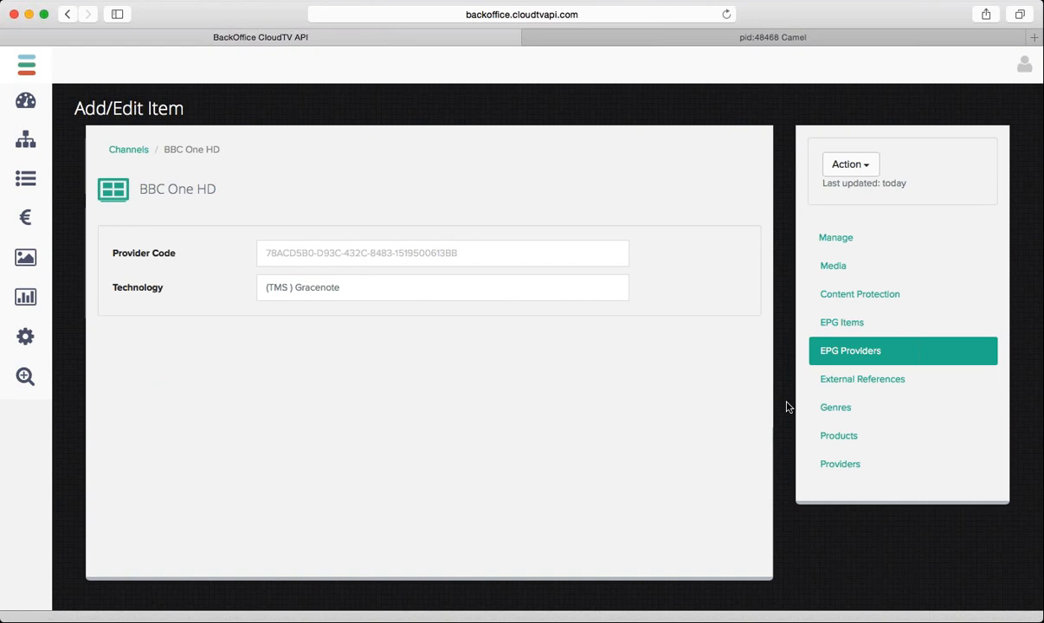
Step: Open the EPG items of BBC One HD and look through pages 1 and 2 of the episode guide
{"action": "left_click", "coordinate": [840, 323]}
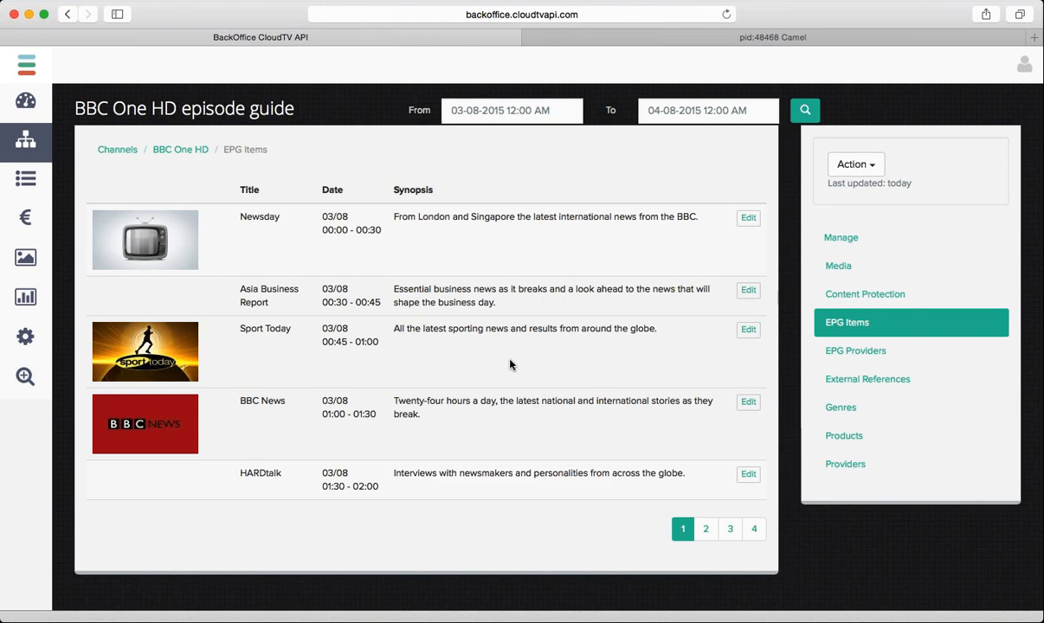
{"action": "scroll", "coordinate": [510, 364], "scroll_direction": "down", "scroll_amount": 8}
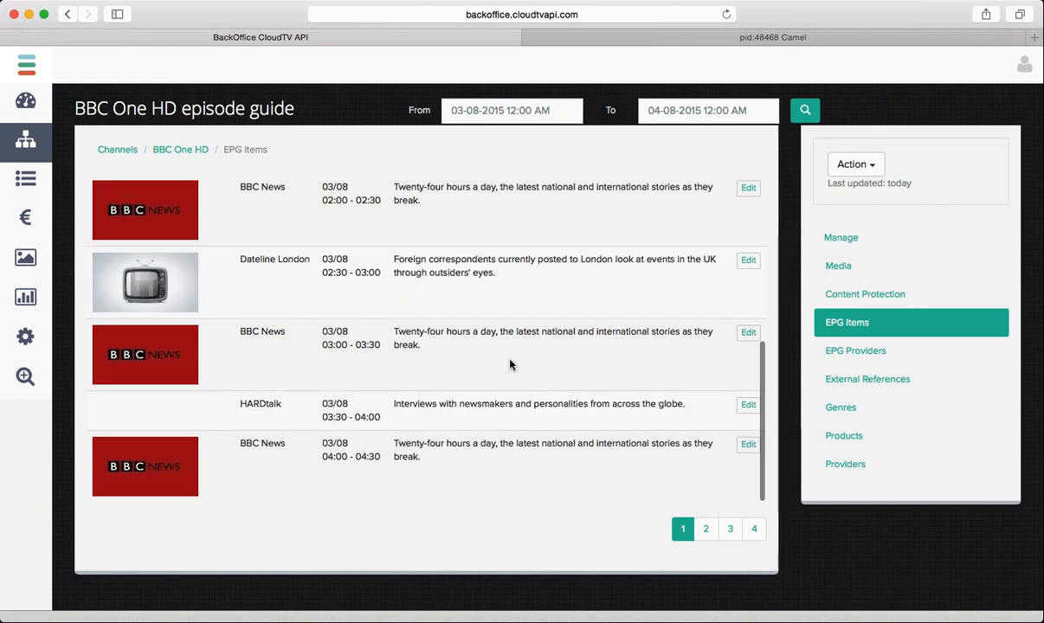
{"action": "scroll", "coordinate": [510, 365], "scroll_direction": "up", "scroll_amount": 8}
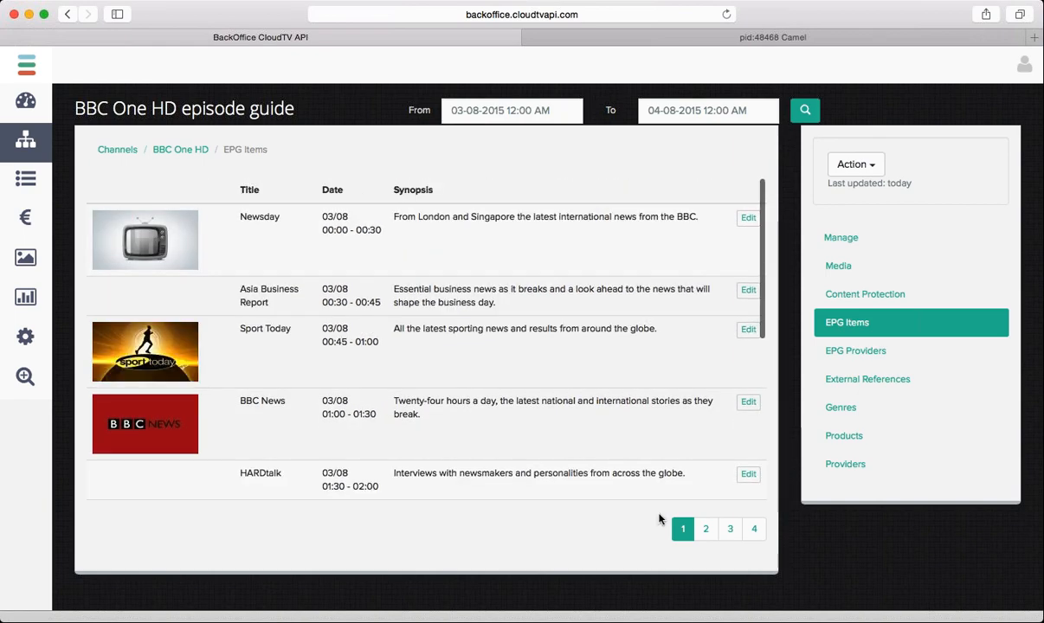
{"action": "left_click", "coordinate": [706, 530]}
{"action": "scroll", "coordinate": [705, 536], "scroll_direction": "down", "scroll_amount": 10}
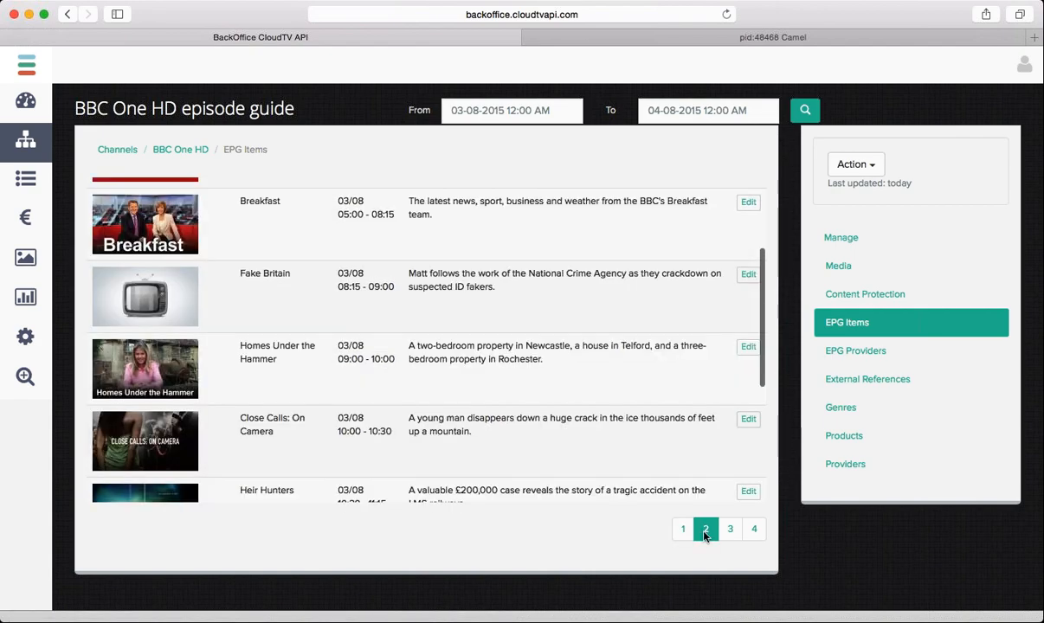
{"action": "scroll", "coordinate": [706, 536], "scroll_direction": "down", "scroll_amount": 2}
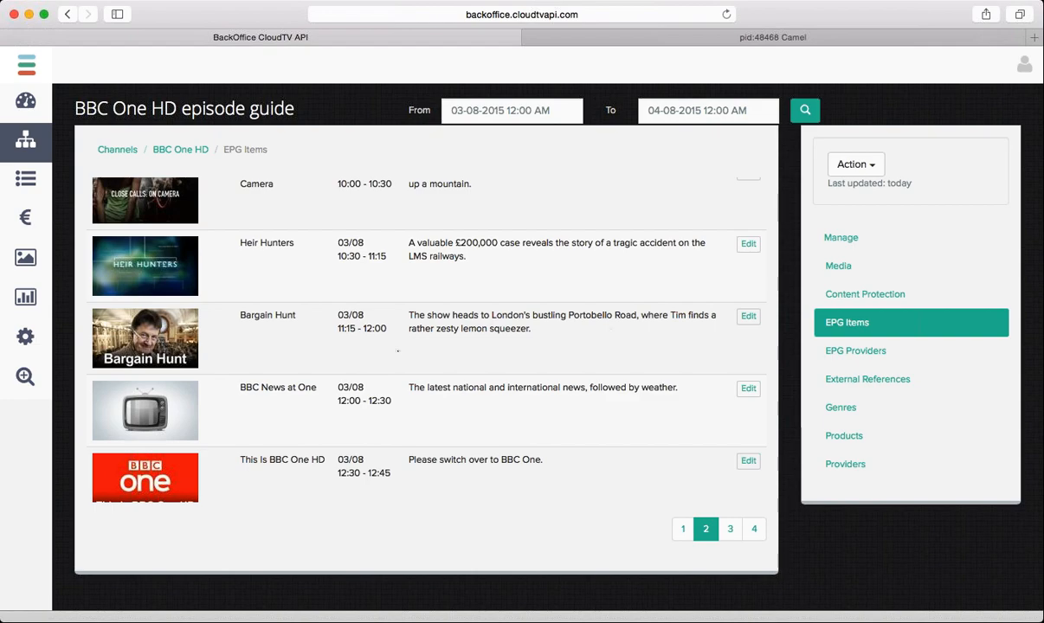
Step: Open the Bargain Hunt EPG item for editing and read through its title, description, synopses, length and categories
{"action": "left_click", "coordinate": [748, 317]}
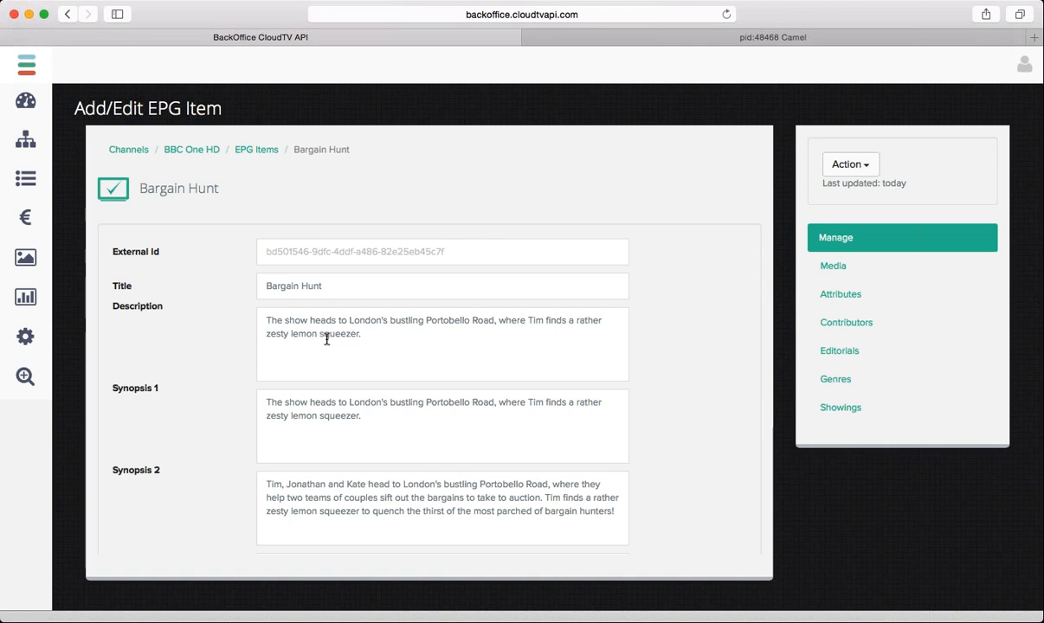
{"action": "scroll", "coordinate": [326, 339], "scroll_direction": "down", "scroll_amount": 3}
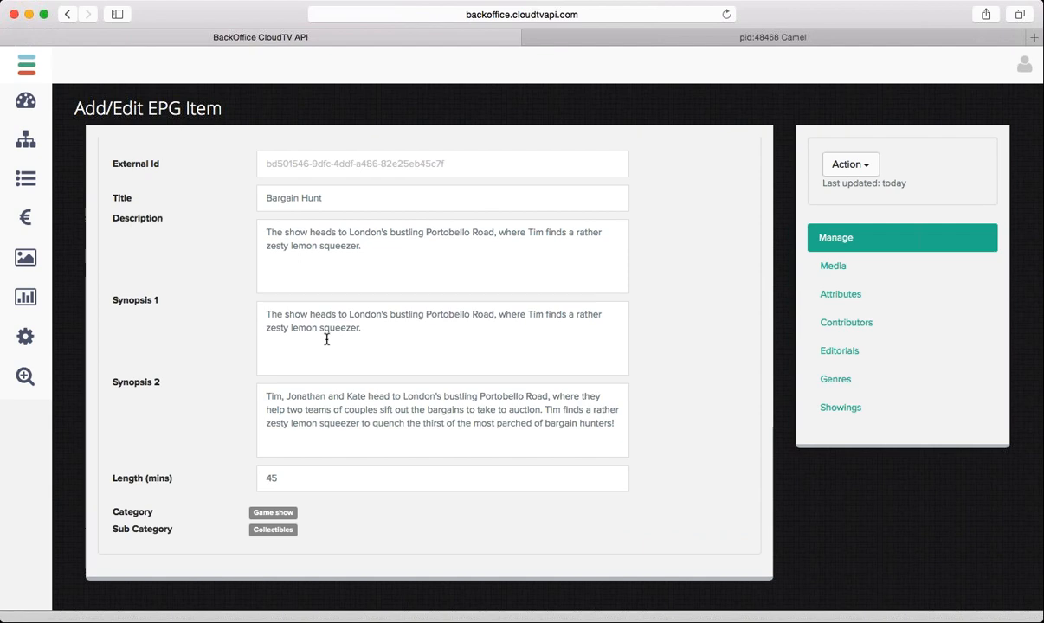
{"action": "scroll", "coordinate": [327, 339], "scroll_direction": "up", "scroll_amount": 3}
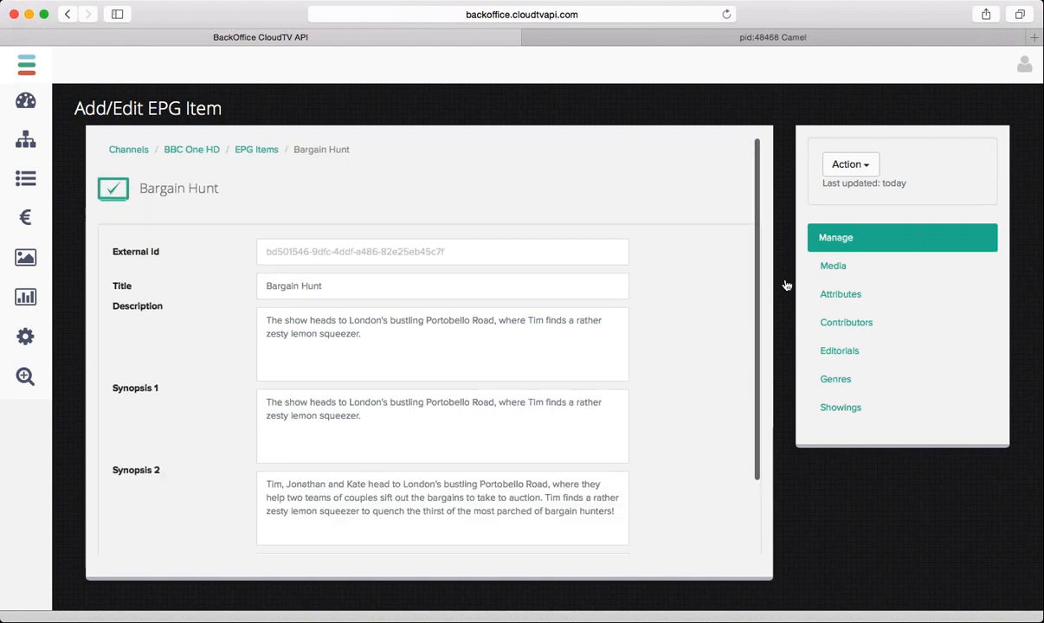
Step: View Bargain Hunt's thumbnail image at full size, close it, and check the item's genres and showings
{"action": "left_click", "coordinate": [833, 266]}
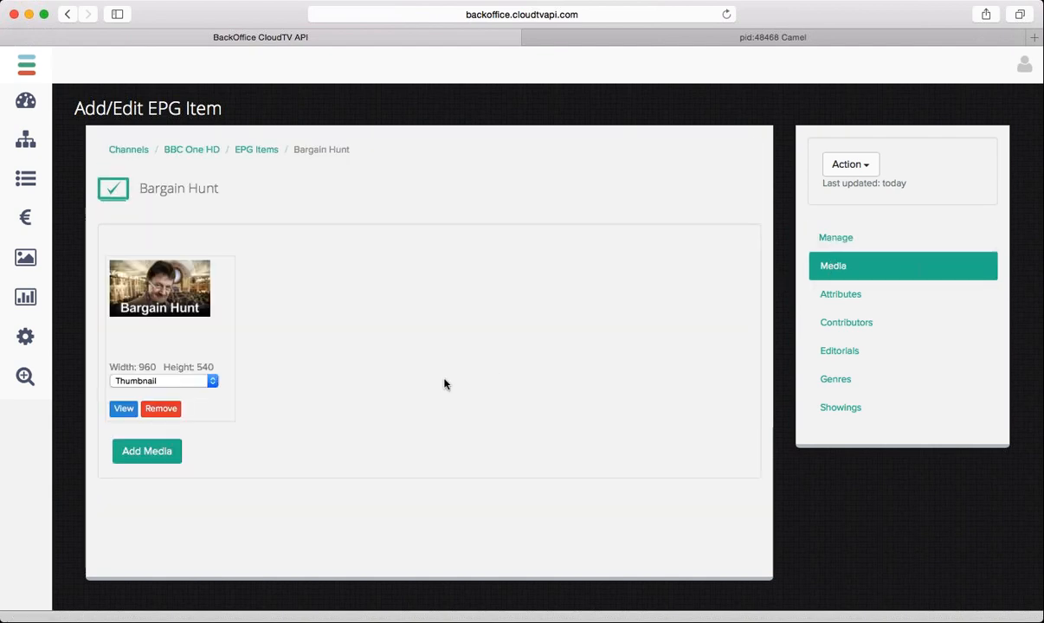
{"action": "left_click", "coordinate": [126, 412]}
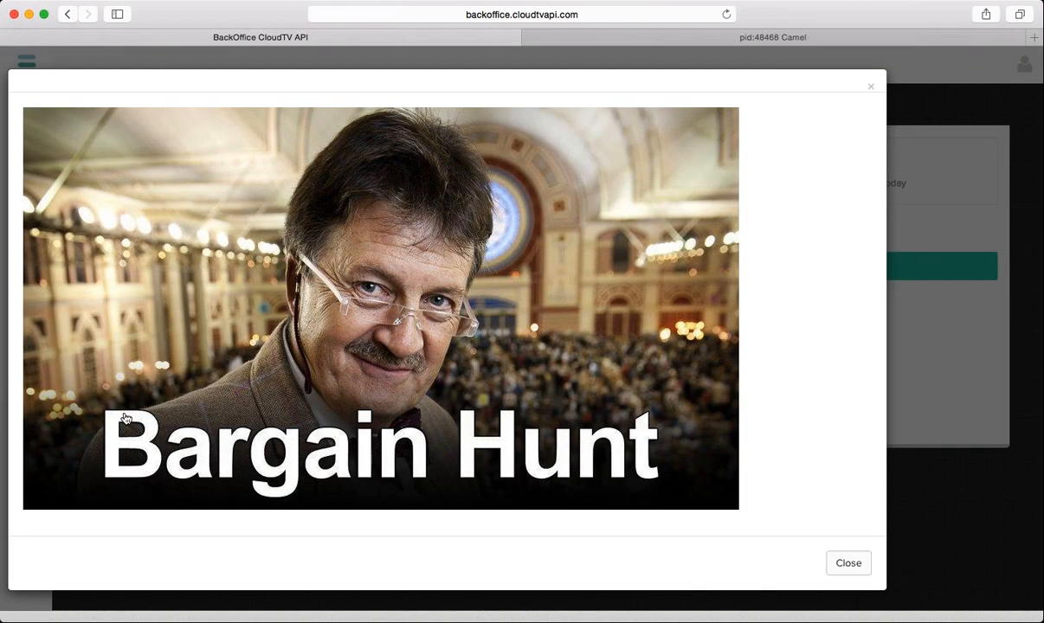
{"action": "left_click", "coordinate": [846, 561]}
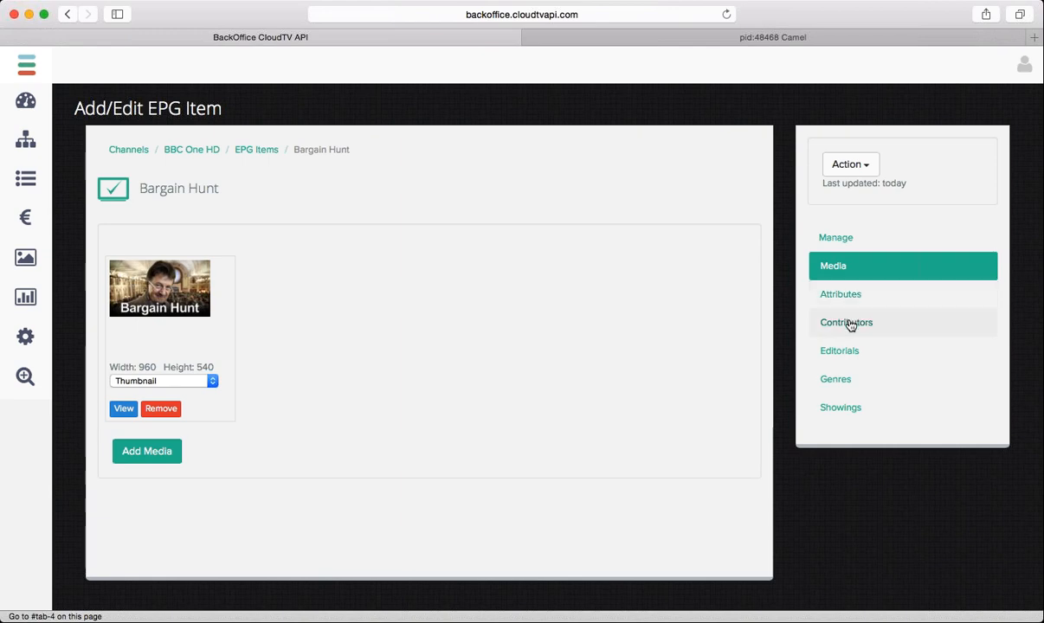
{"action": "left_click", "coordinate": [844, 378]}
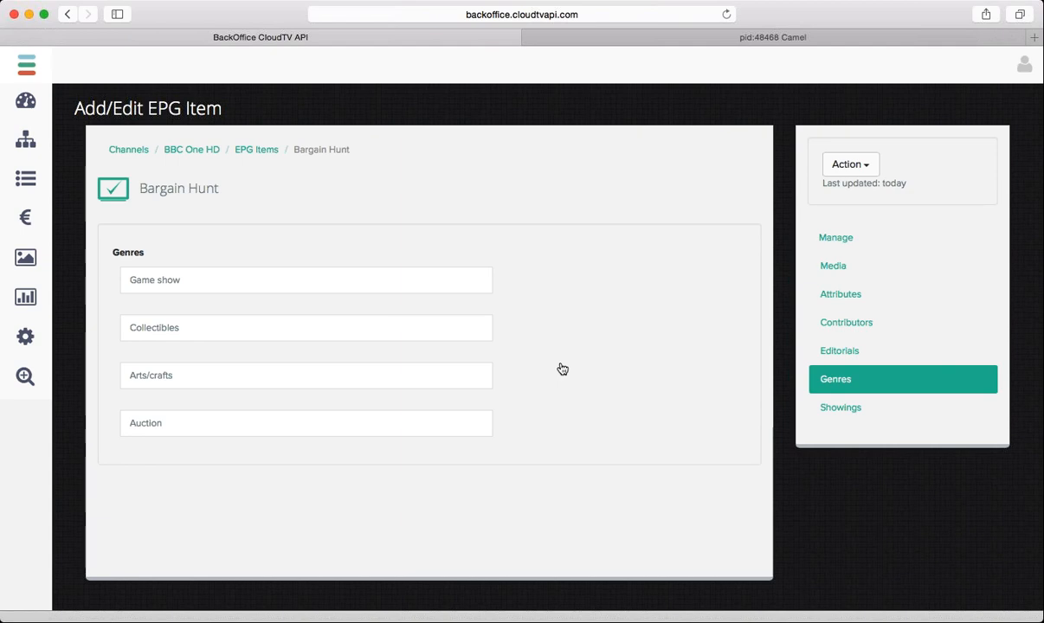
{"action": "left_click", "coordinate": [857, 408]}
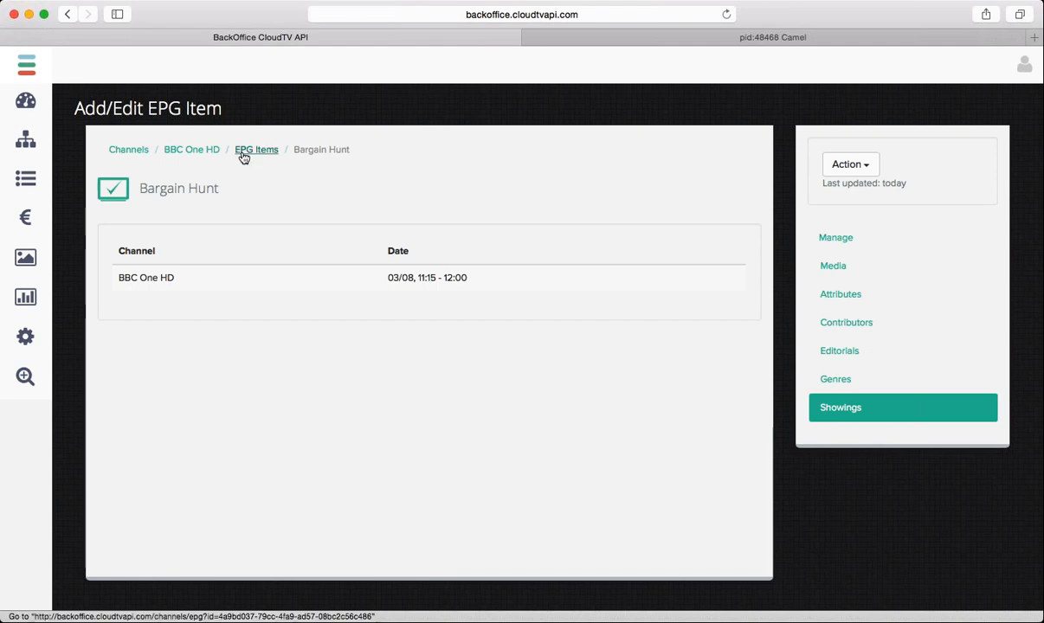
Step: Go back through BBC One HD to the channel list and open the Inventory's EPG Items list
{"action": "left_click", "coordinate": [212, 153]}
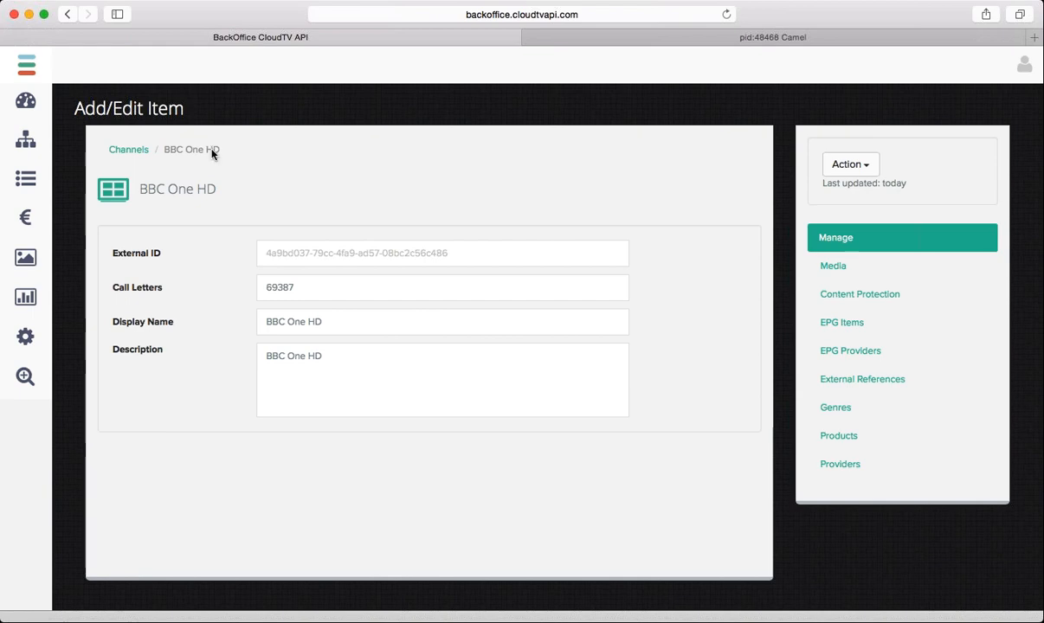
{"action": "left_click", "coordinate": [138, 151]}
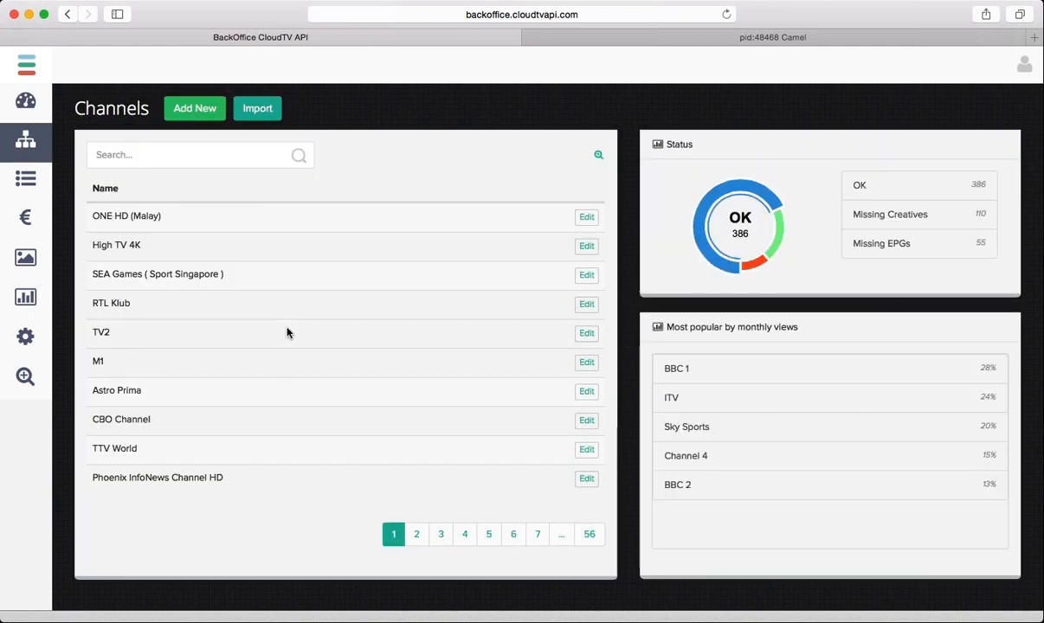
{"action": "mouse_move", "coordinate": [38, 144]}
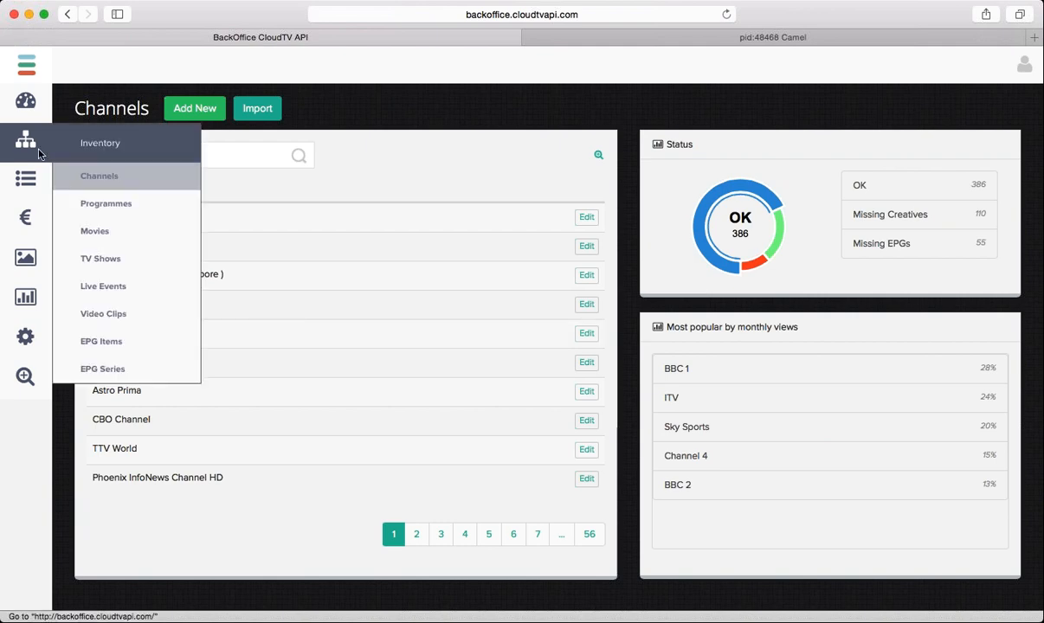
{"action": "left_click", "coordinate": [113, 340]}
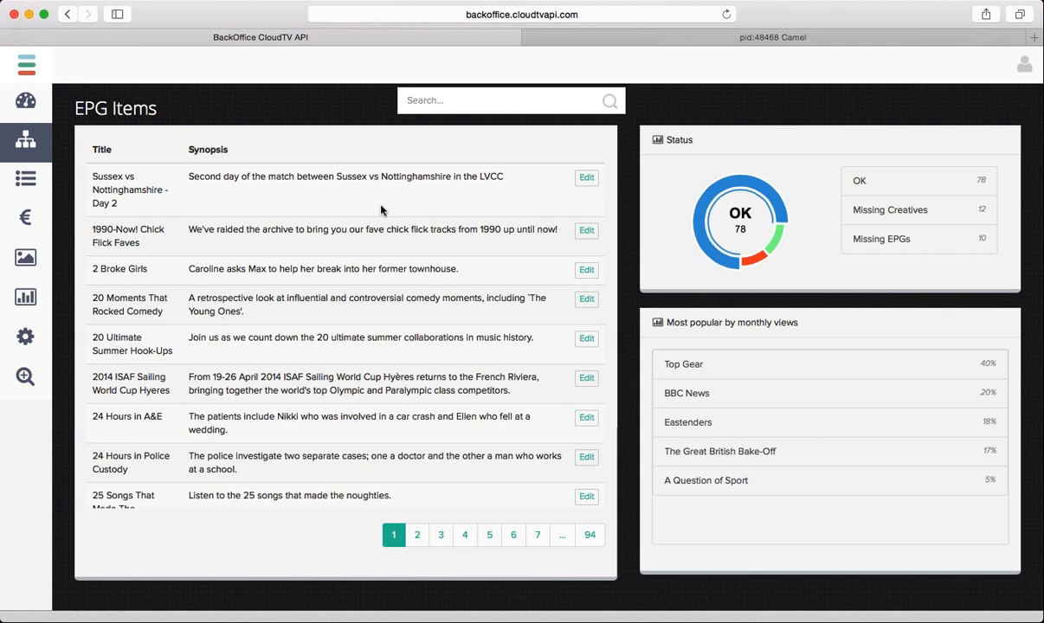
Step: Search the EPG items for "cool hand" and open Cool Hand Luke for editing
{"action": "left_click", "coordinate": [439, 101]}
{"action": "type", "text": "cool hand"}
{"action": "left_click", "coordinate": [611, 102]}
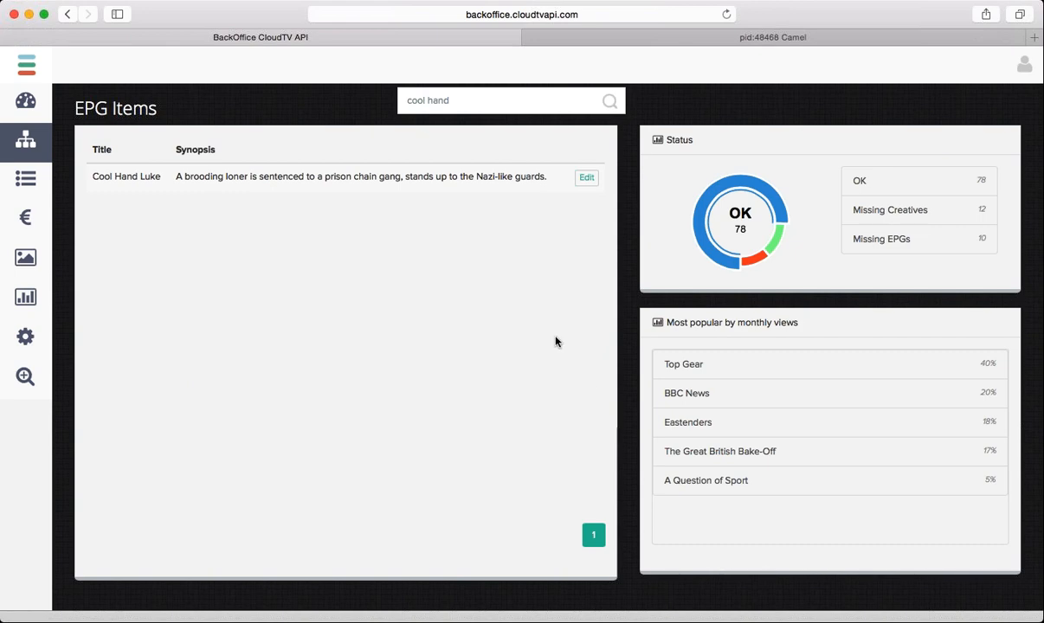
{"action": "left_click", "coordinate": [587, 178]}
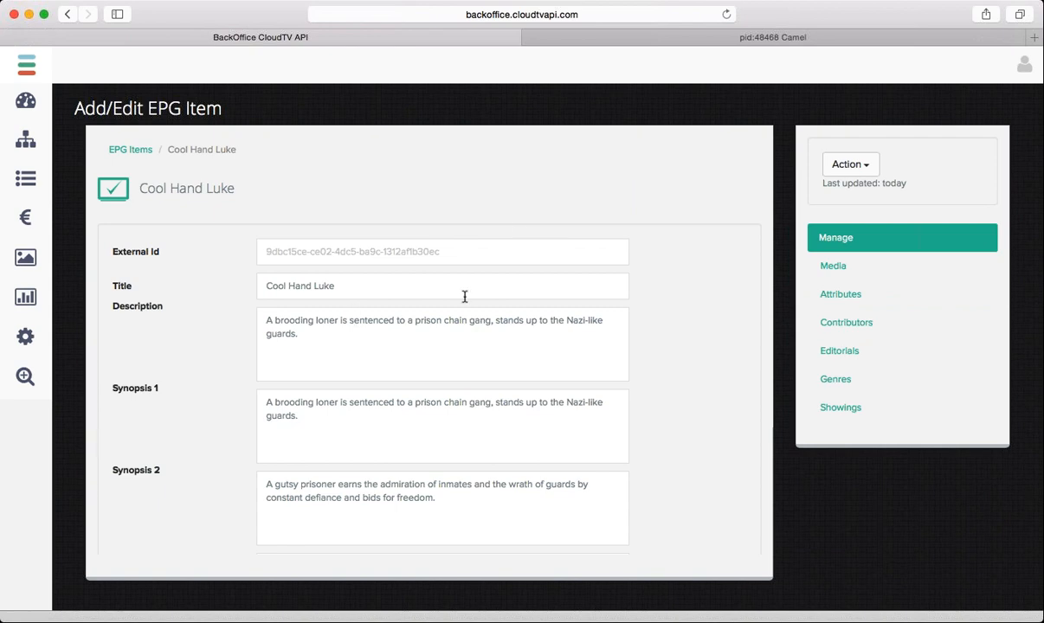
Step: Check Cool Hand Luke's showings, view its thumbnail image at full size, and close the image
{"action": "left_click", "coordinate": [836, 408]}
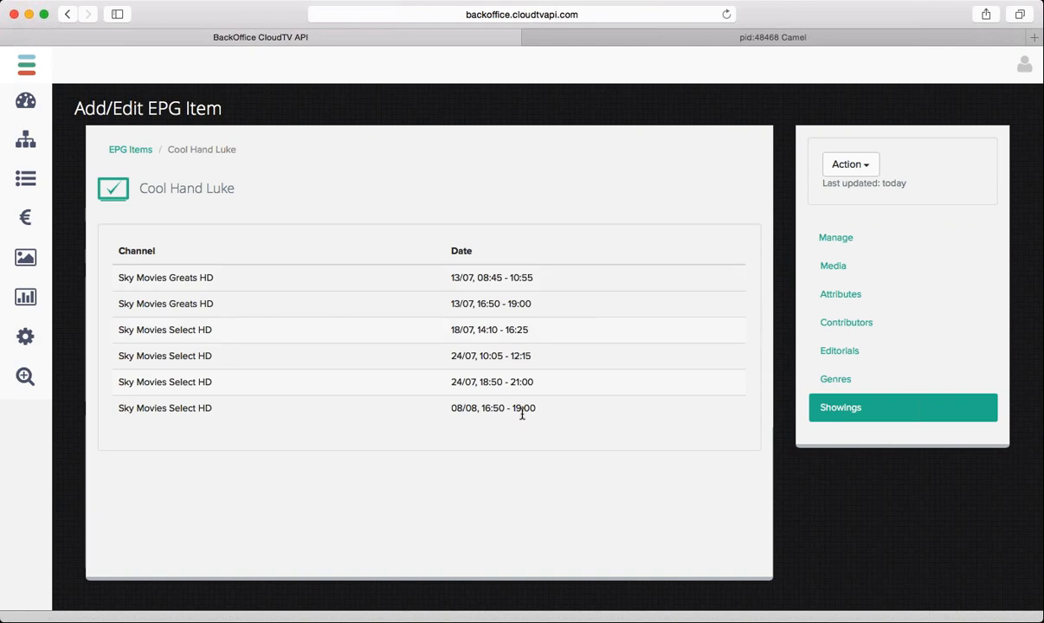
{"action": "left_click", "coordinate": [835, 267]}
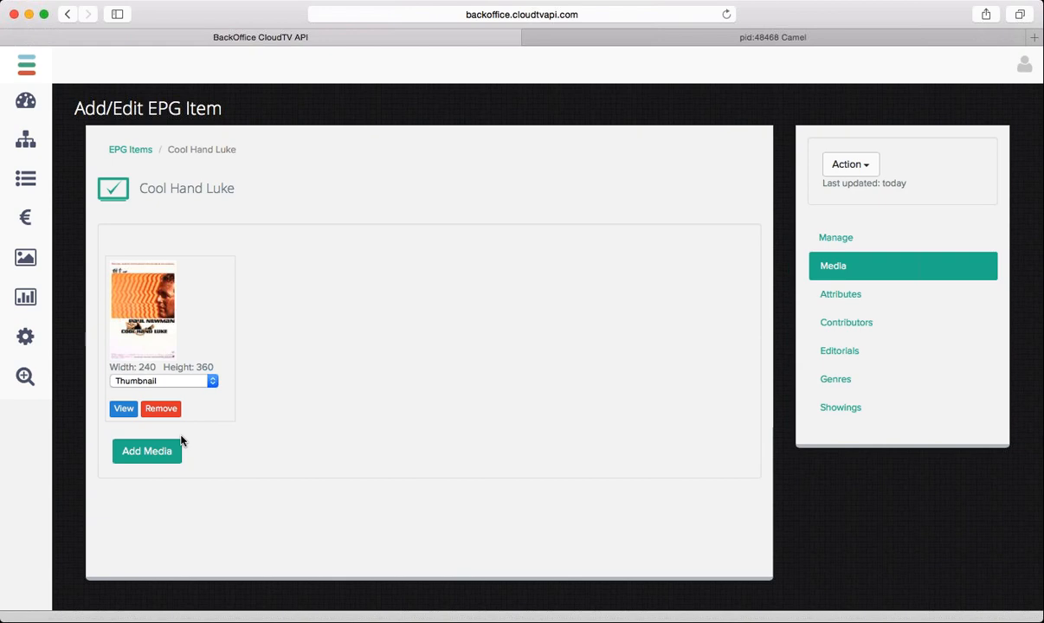
{"action": "left_click", "coordinate": [126, 414]}
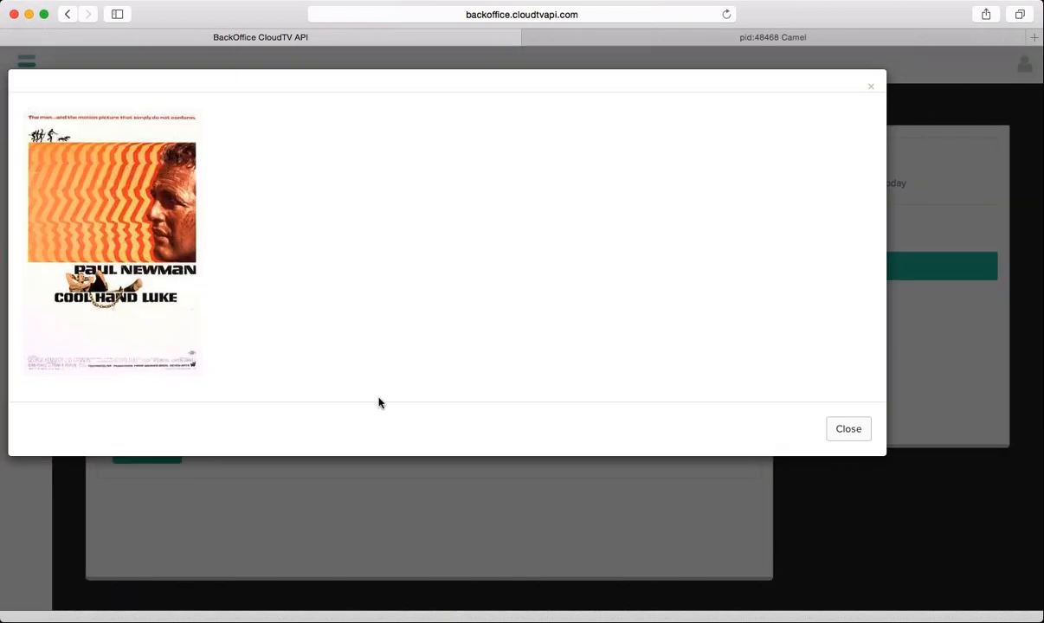
{"action": "left_click", "coordinate": [847, 431]}
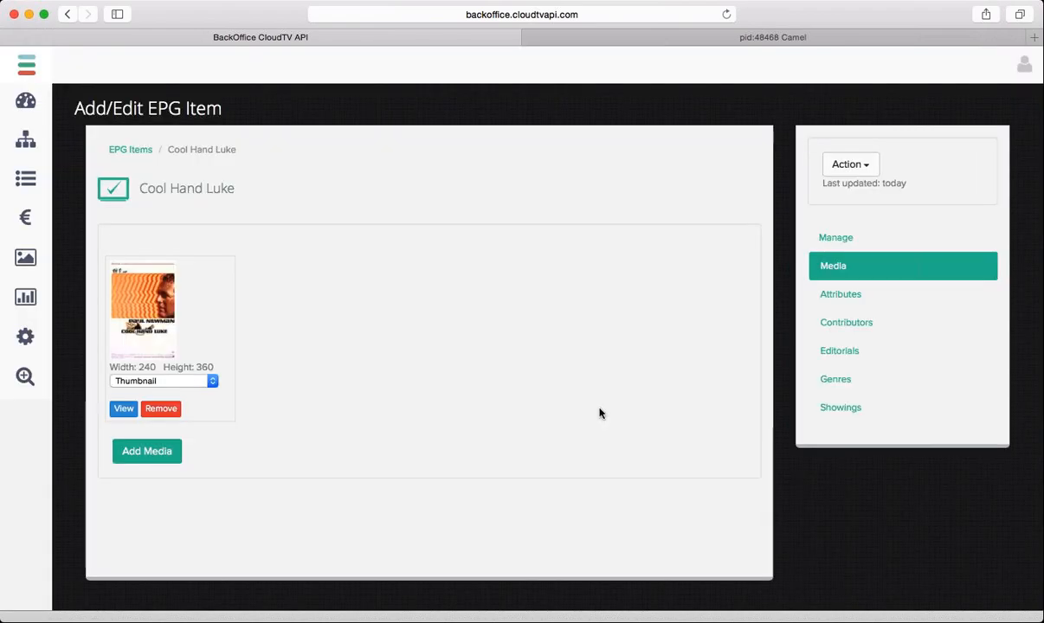
Step: Add a new editorial for Cool Hand Luke with the description "Cool Movie"
{"action": "left_click", "coordinate": [853, 352]}
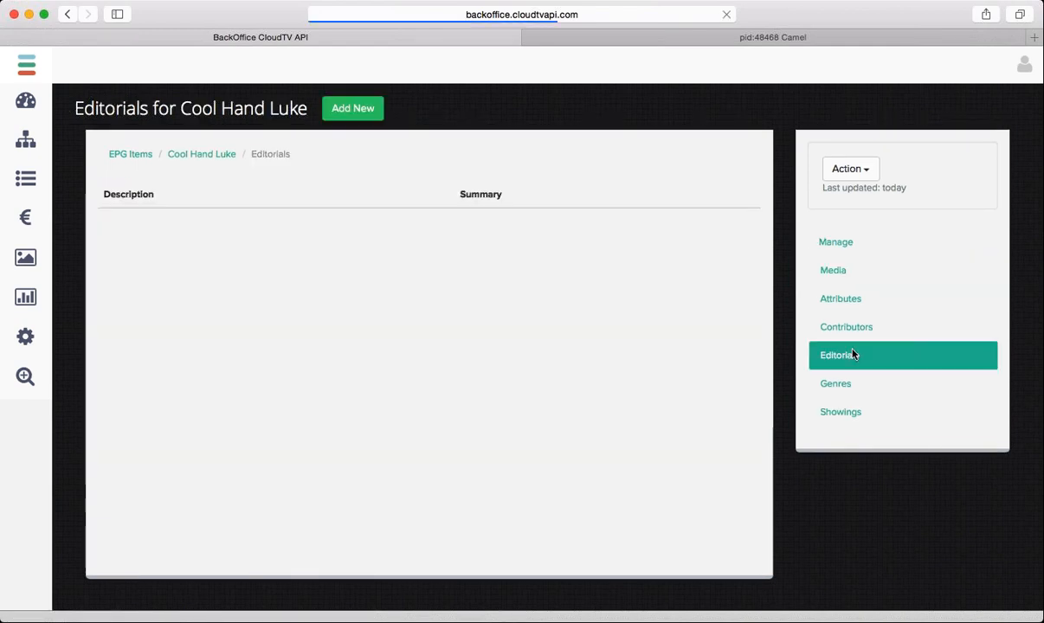
{"action": "left_click", "coordinate": [363, 117]}
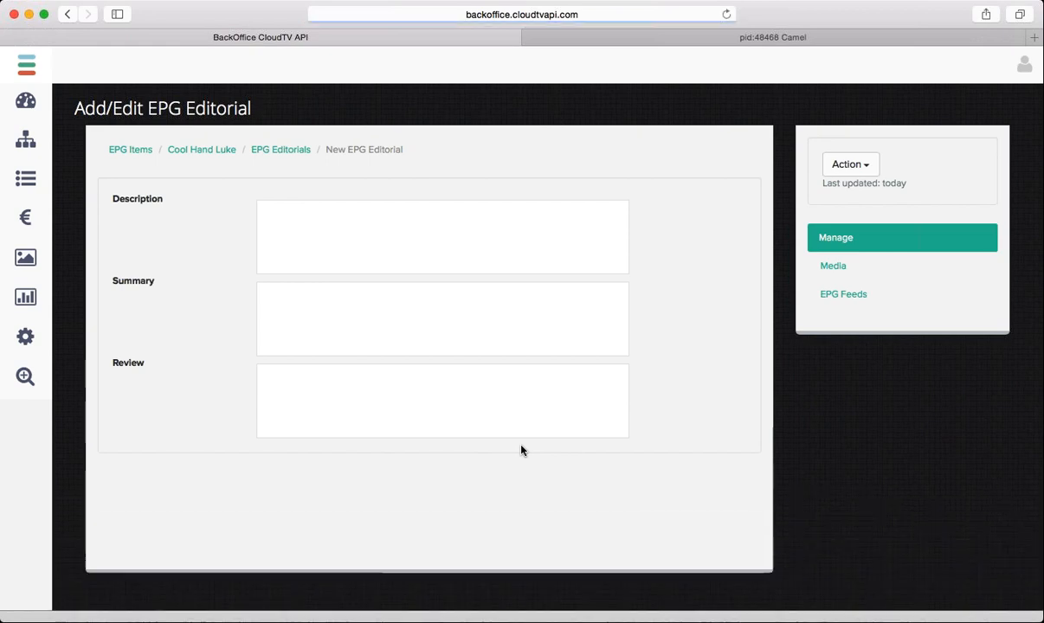
{"action": "left_click", "coordinate": [353, 253]}
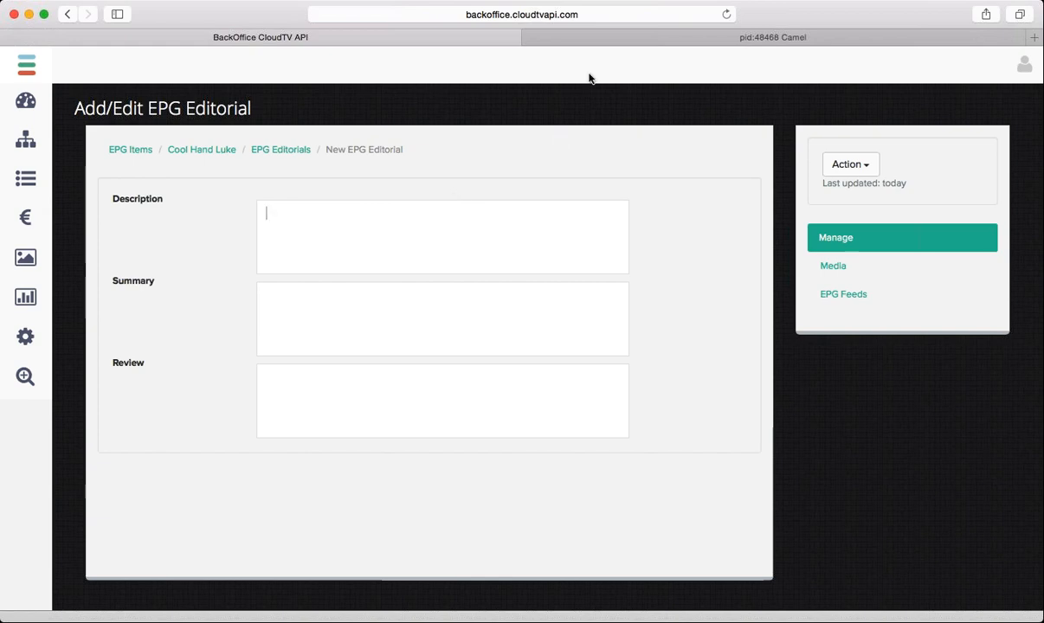
{"action": "key", "text": "super+Tab"}
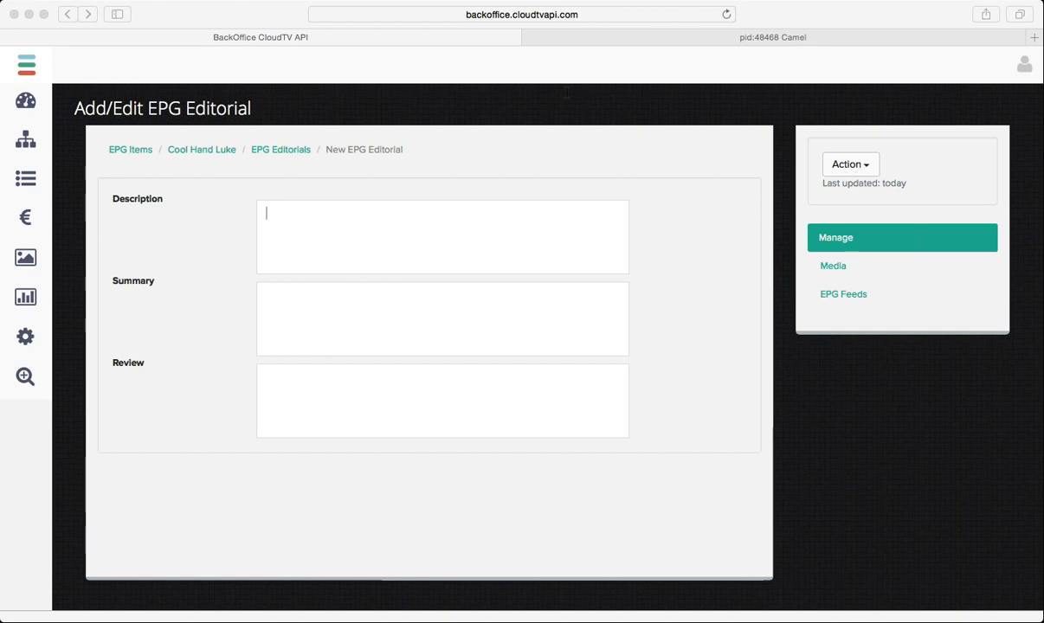
{"action": "left_click", "coordinate": [531, 68]}
{"action": "type", "text": "Cool"}
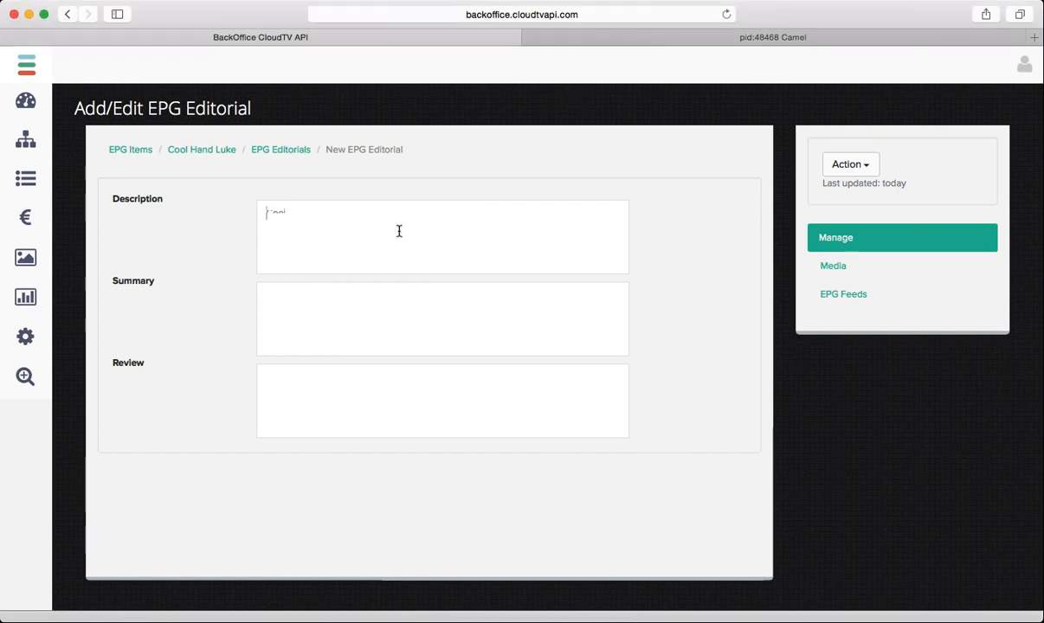
{"action": "type", "text": " Movie"}
Step: Enter "Paul Newman in the role of Cool Hand Luke" as the editorial's summary
{"action": "left_click", "coordinate": [350, 313]}
{"action": "type", "text": "Paul New"}
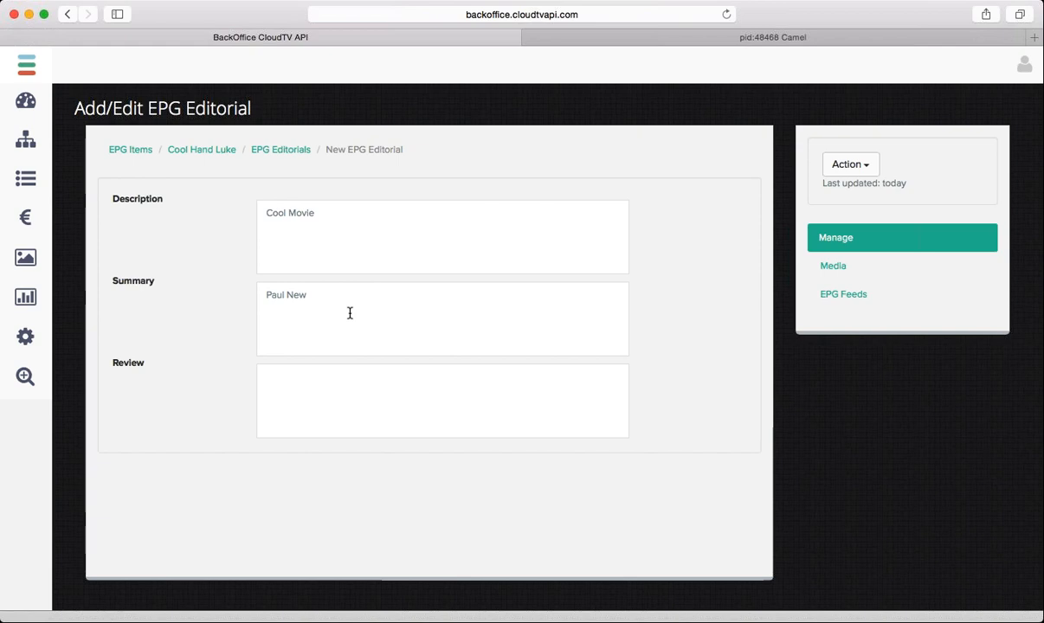
{"action": "type", "text": "man in the role of Cool"}
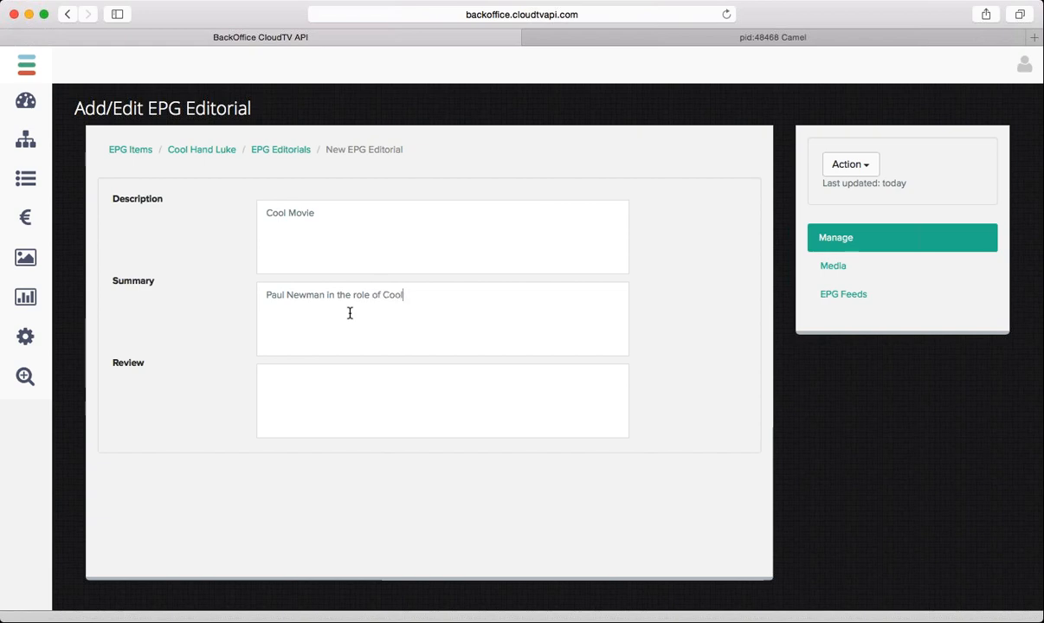
{"action": "type", "text": " Hand Luke"}
Step: Copy the editorial's summary text into its review
{"action": "left_click_drag", "start_coordinate": [461, 298], "coordinate": [252, 298]}
{"action": "key", "text": "super+c"}
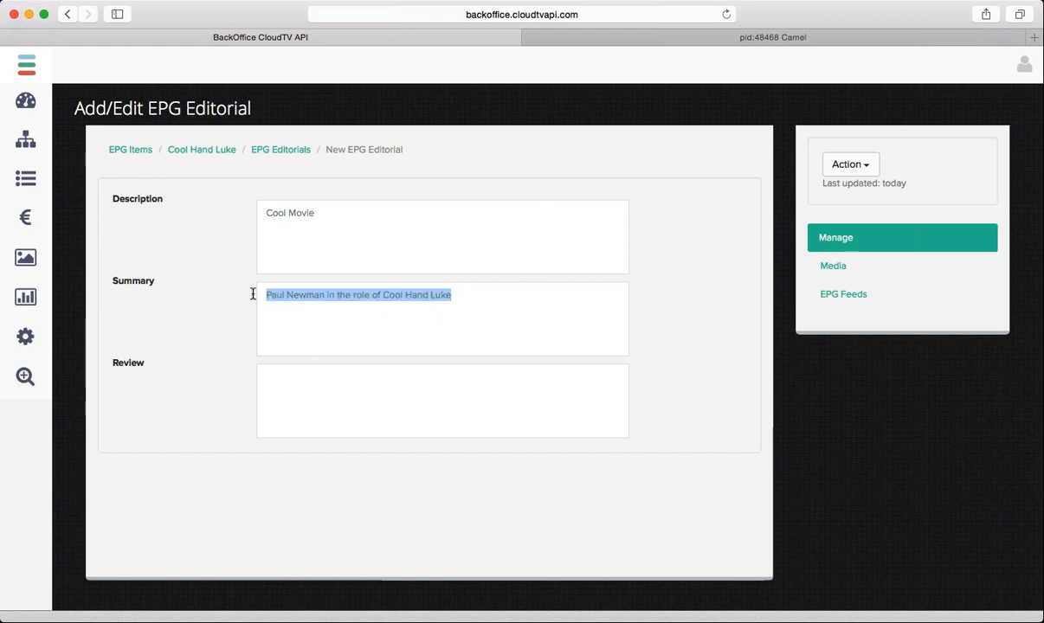
{"action": "left_click", "coordinate": [287, 387]}
{"action": "key", "text": "super+v"}
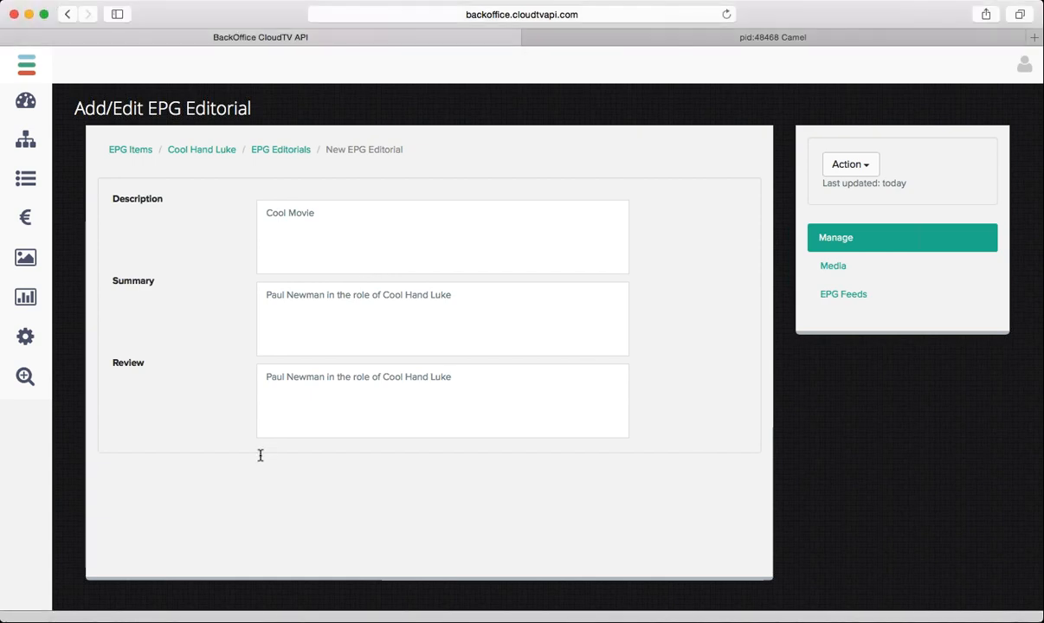
Step: Replace the review text with the film synopsis beginning "Cool Hand Luke is a 1967 American prison drama film directed by Stuart Rosenberg"
{"action": "left_click_drag", "start_coordinate": [474, 377], "coordinate": [220, 381]}
{"action": "type", "text": "Cool Hand Luke is a 1967 American prison drama film directed by Stuart Rosenberg, starring Paul Newman and featuring George Kennedy in an Oscar-winning performance. Newman stars in the title role as Luke, a prisoner in a Florida prison camp who refuses to submit to the system."}
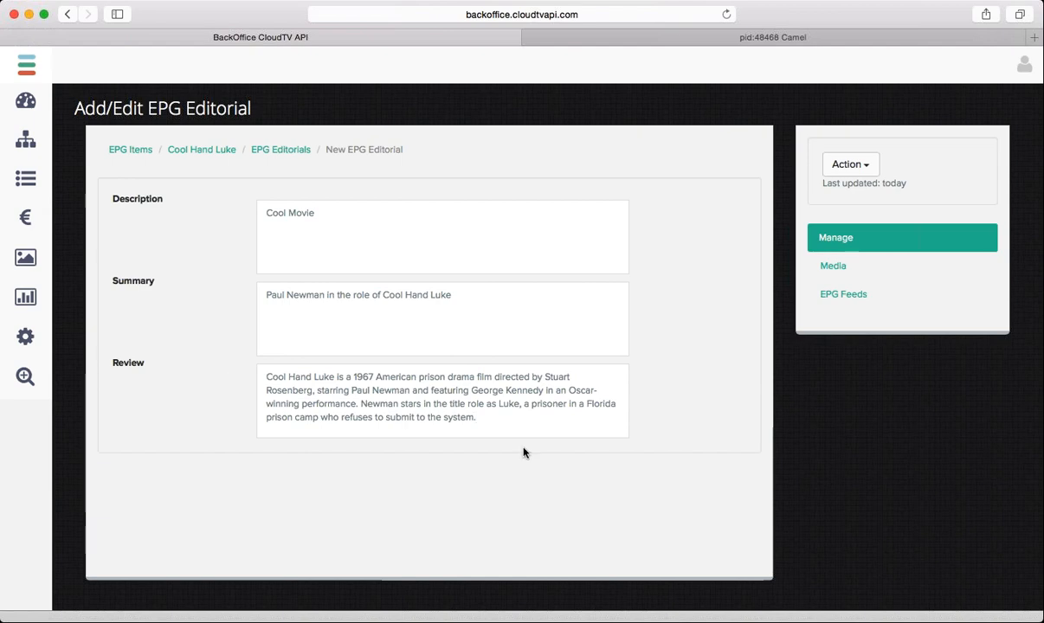
Step: Publish the new Cool Movie editorial for Cool Hand Luke and dismiss the notification
{"action": "left_click", "coordinate": [863, 167]}
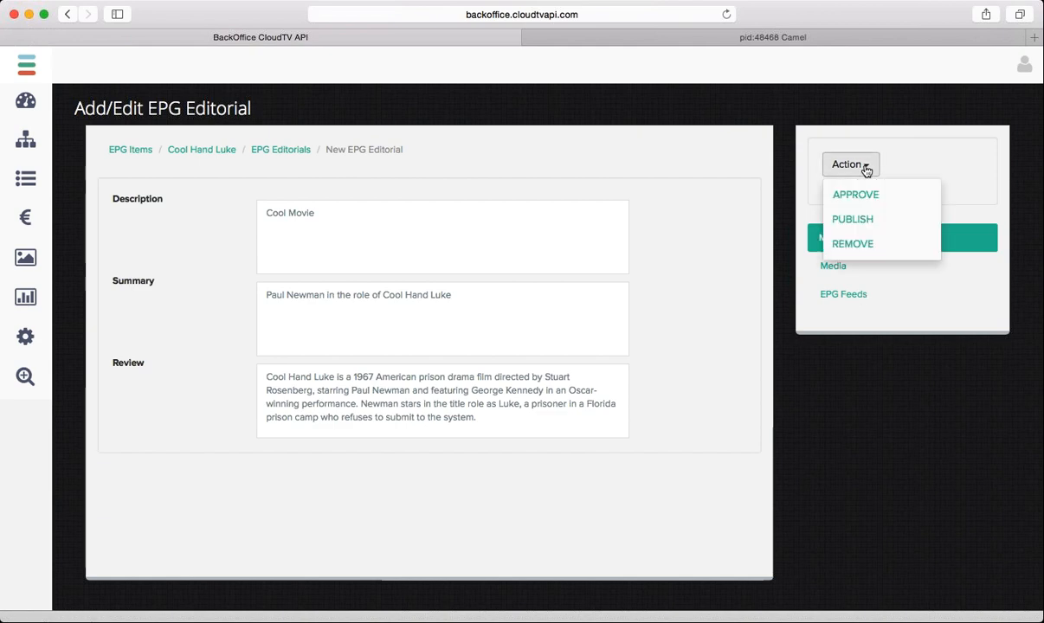
{"action": "left_click", "coordinate": [863, 221]}
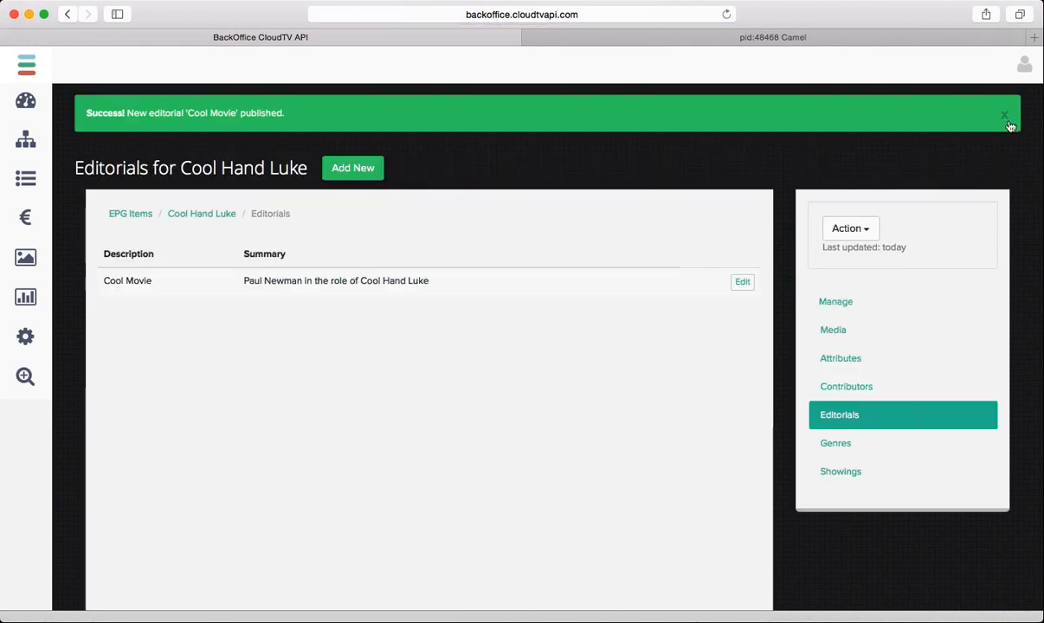
{"action": "left_click", "coordinate": [1004, 115]}
{"action": "left_click", "coordinate": [834, 278]}
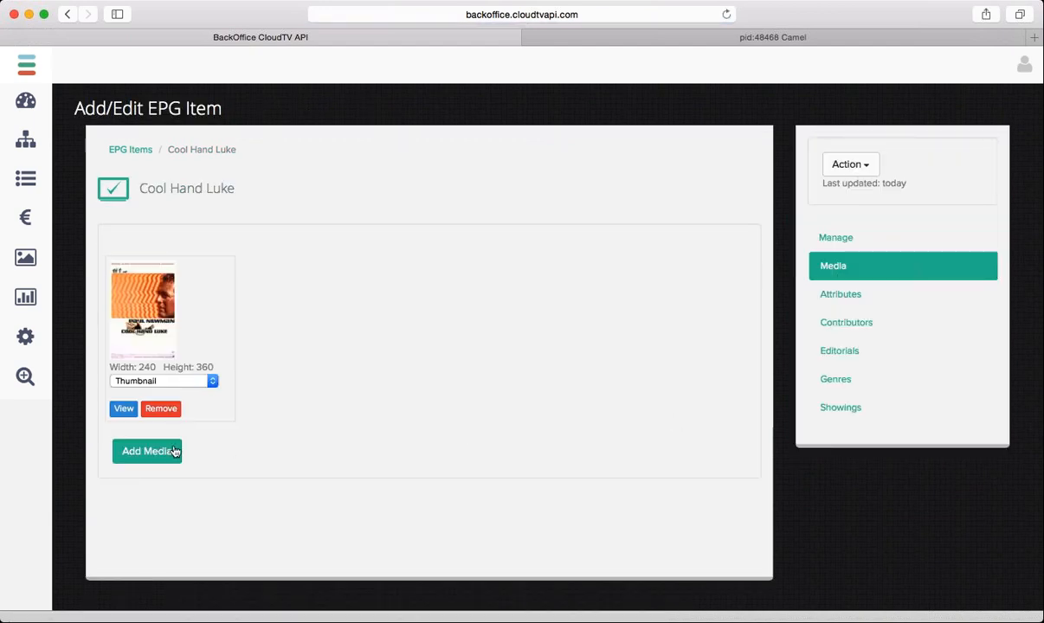
{"action": "left_click", "coordinate": [134, 454]}
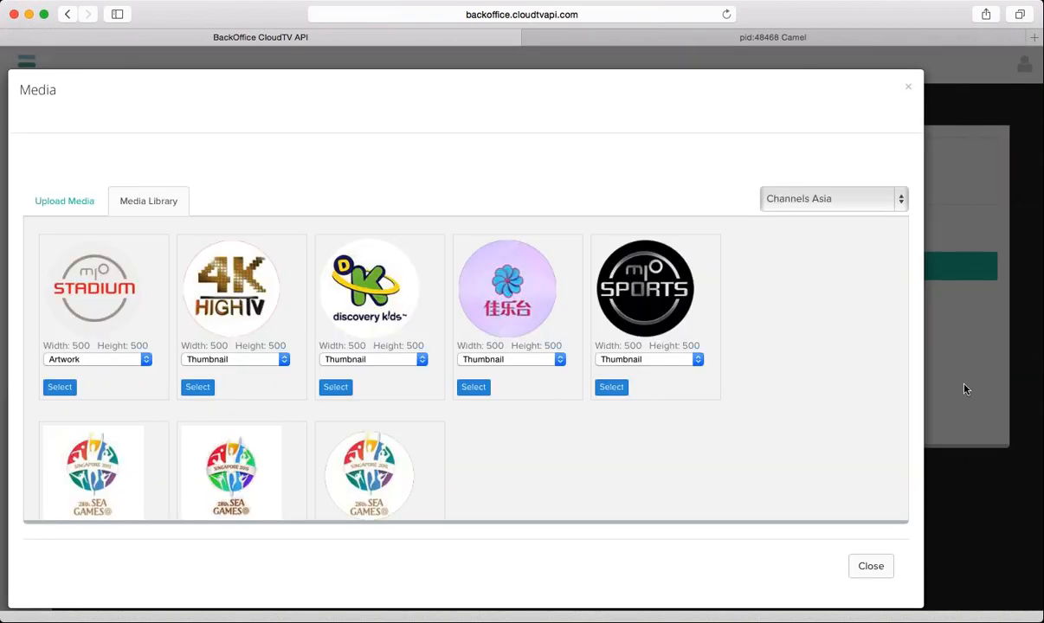
{"action": "left_click", "coordinate": [944, 376]}
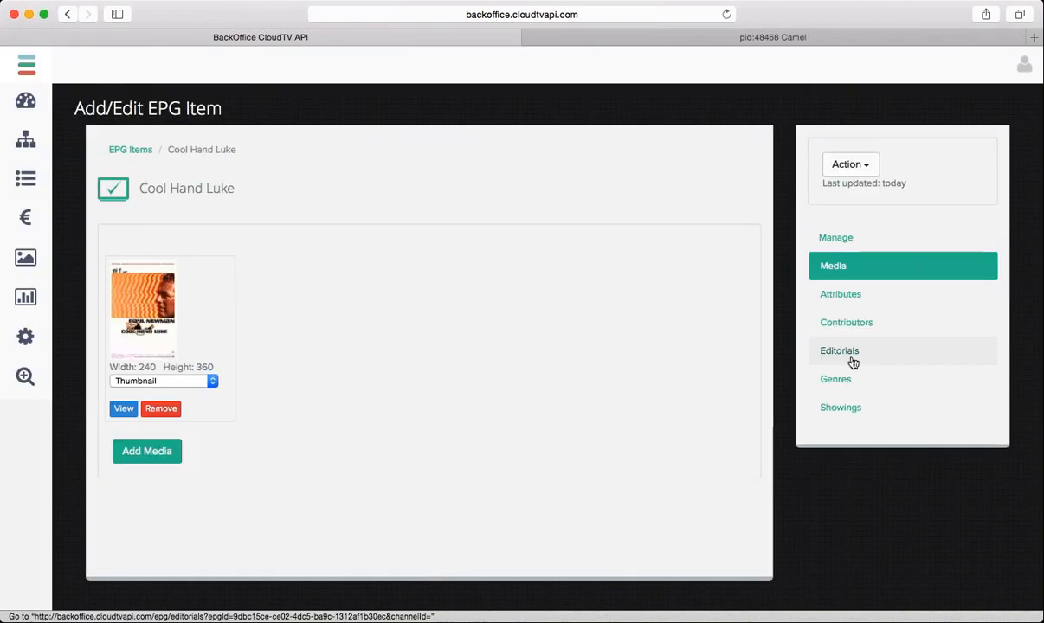
Step: Open the Cool Movie editorial's add-media dialog and browse the media library's EPG Editorial category
{"action": "left_click", "coordinate": [851, 357]}
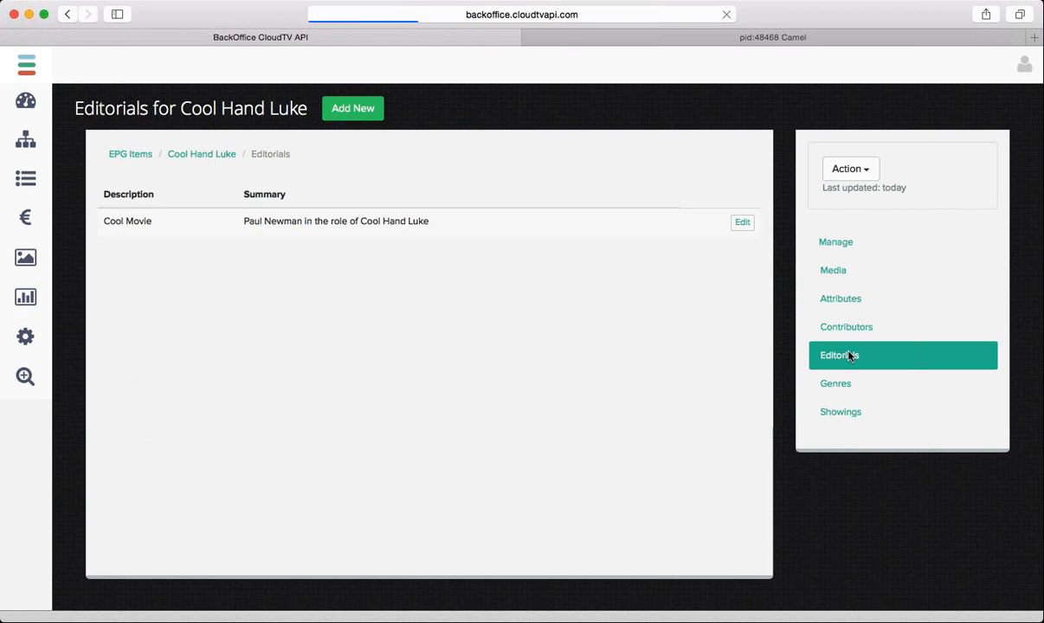
{"action": "left_click", "coordinate": [742, 224]}
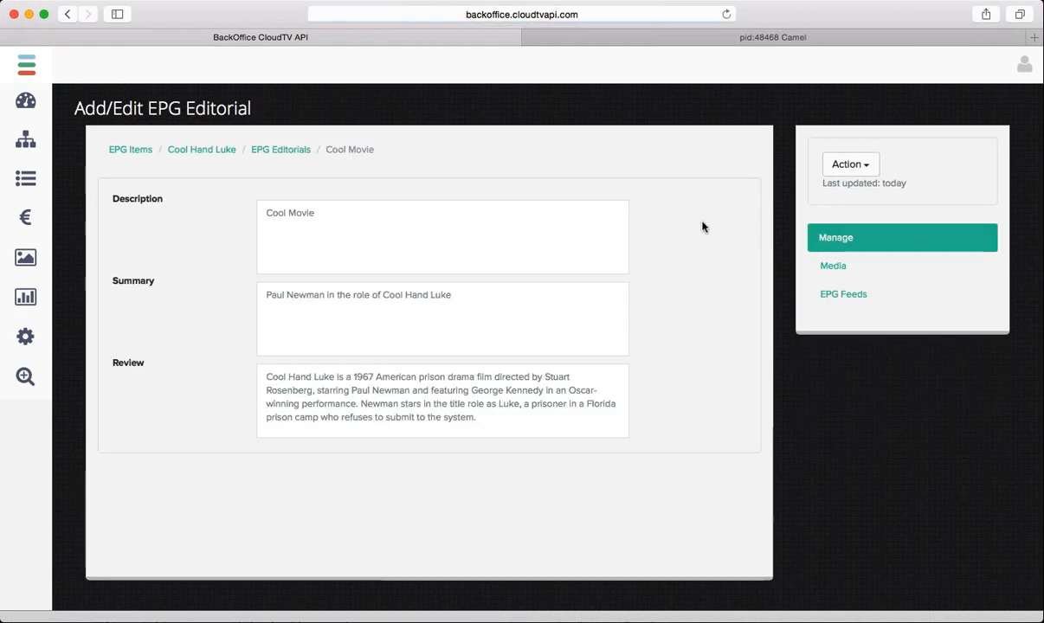
{"action": "left_click", "coordinate": [834, 274]}
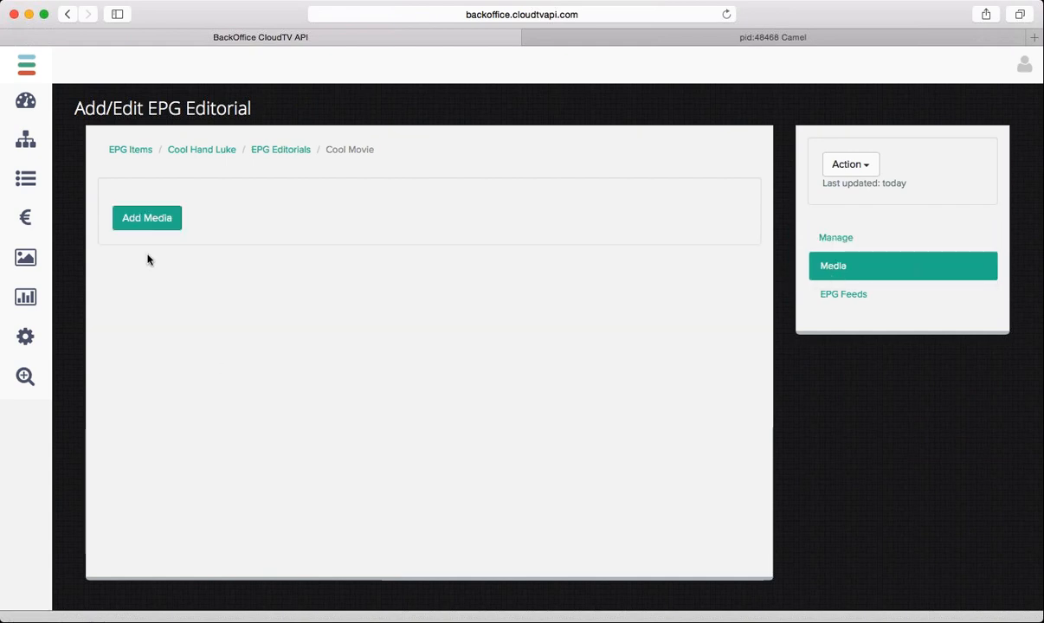
{"action": "left_click", "coordinate": [147, 218]}
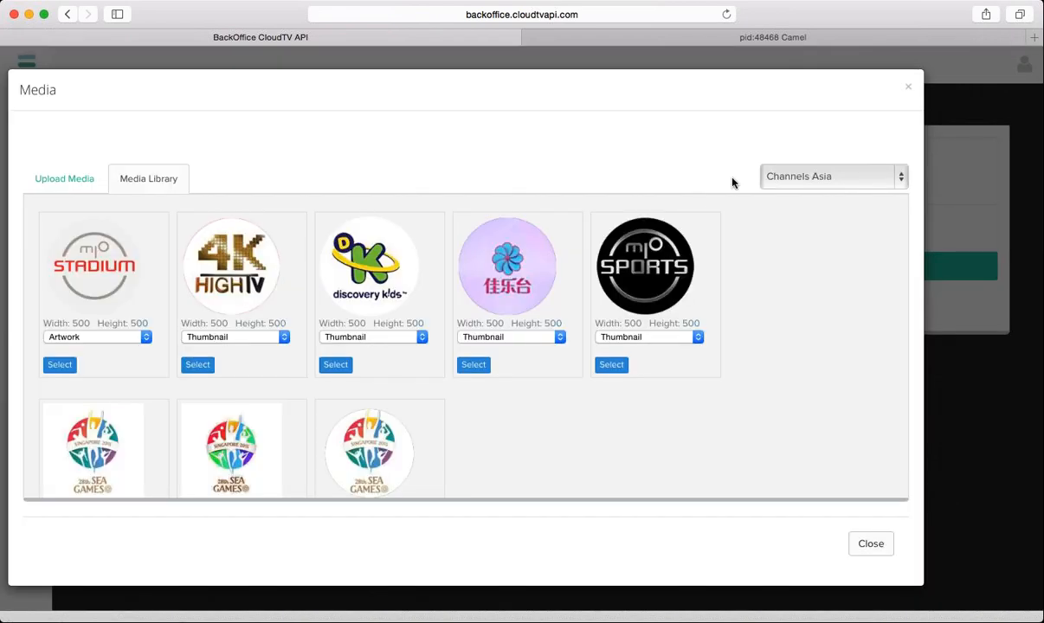
{"action": "left_click", "coordinate": [820, 180]}
{"action": "left_click", "coordinate": [803, 224]}
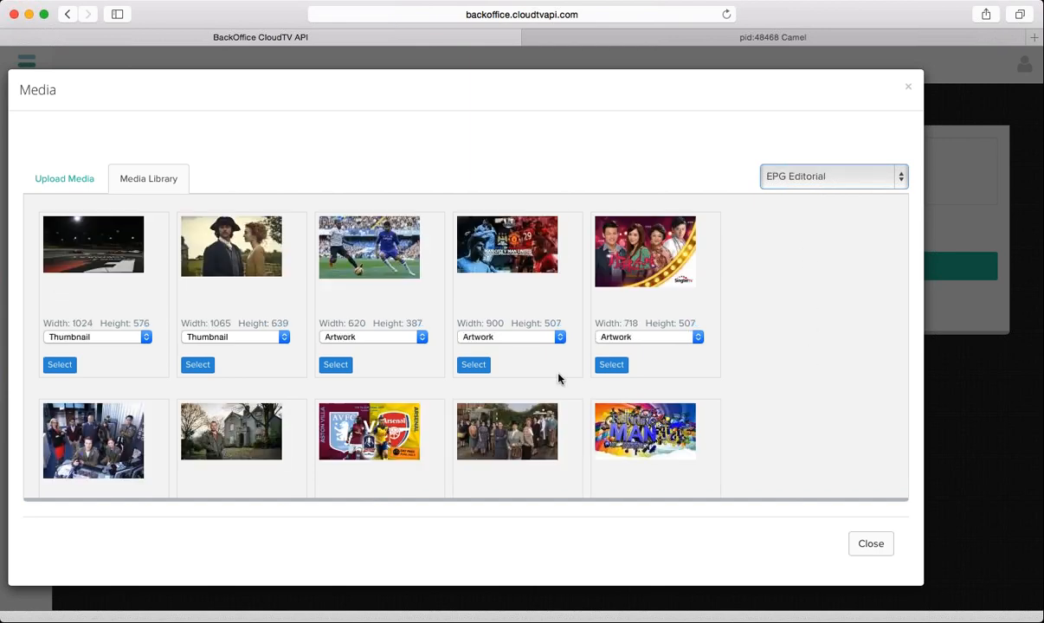
{"action": "scroll", "coordinate": [558, 379], "scroll_direction": "down", "scroll_amount": 5}
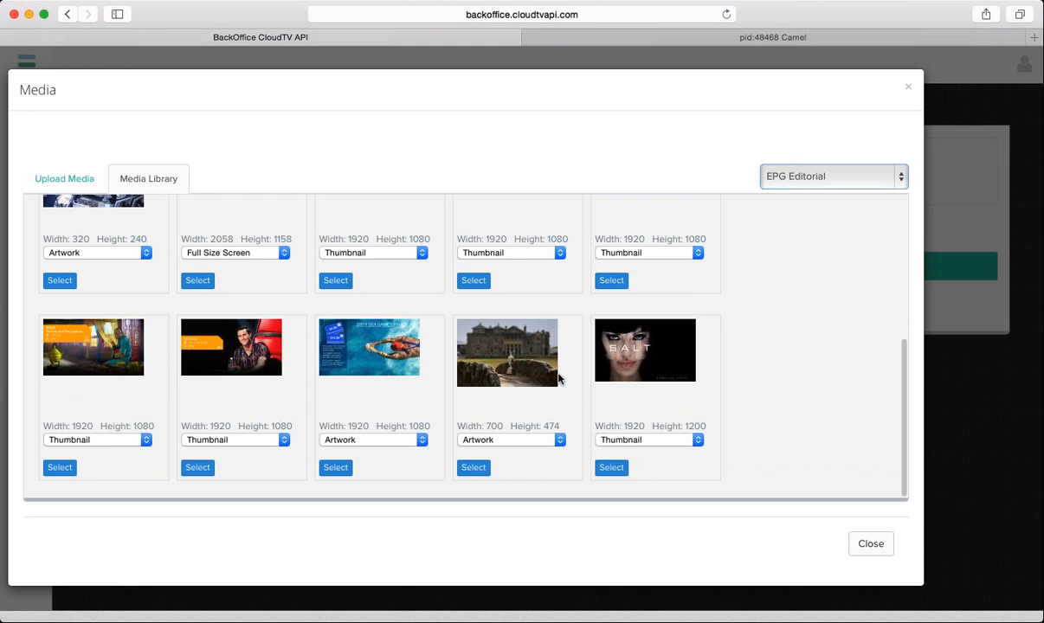
{"action": "scroll", "coordinate": [363, 345], "scroll_direction": "up", "scroll_amount": 10}
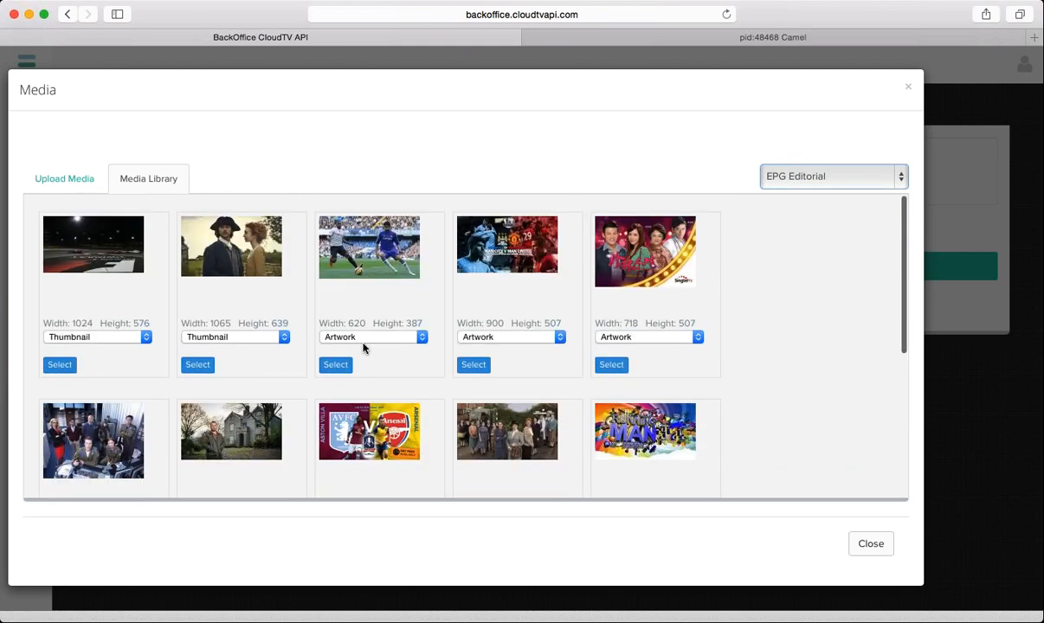
Step: Upload the image coolhandluke-promo.jpg to the EPG Editorial media category
{"action": "left_click", "coordinate": [73, 180]}
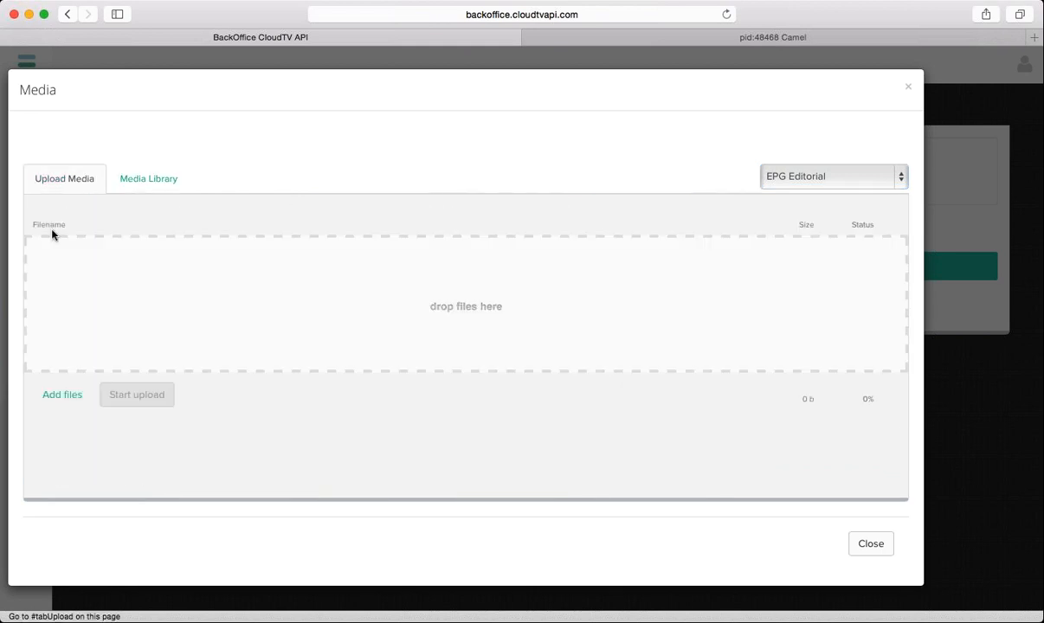
{"action": "left_click", "coordinate": [53, 402]}
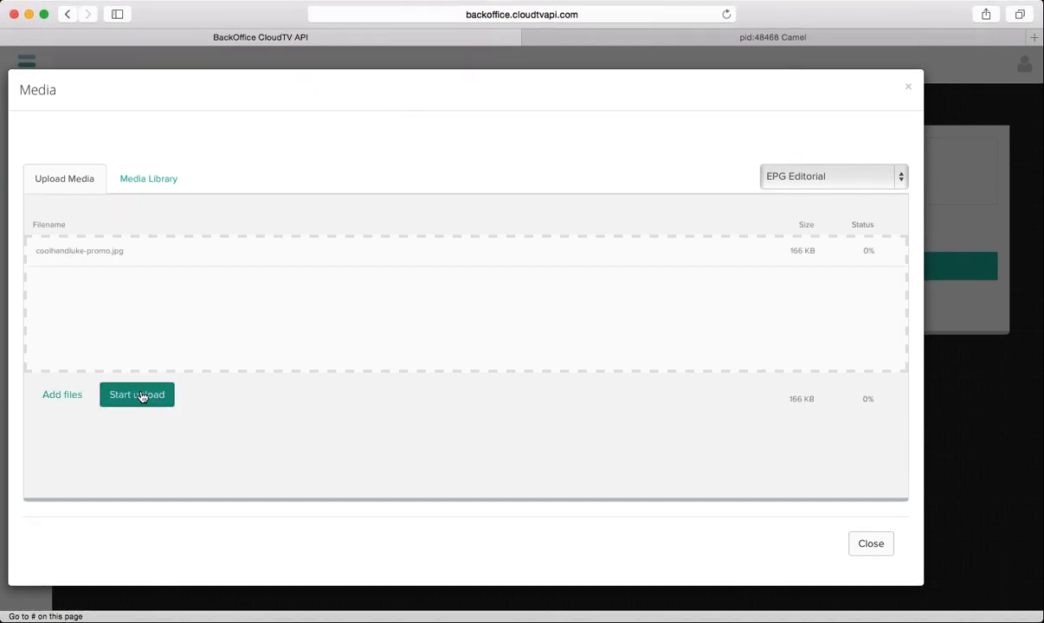
{"action": "left_click", "coordinate": [142, 395]}
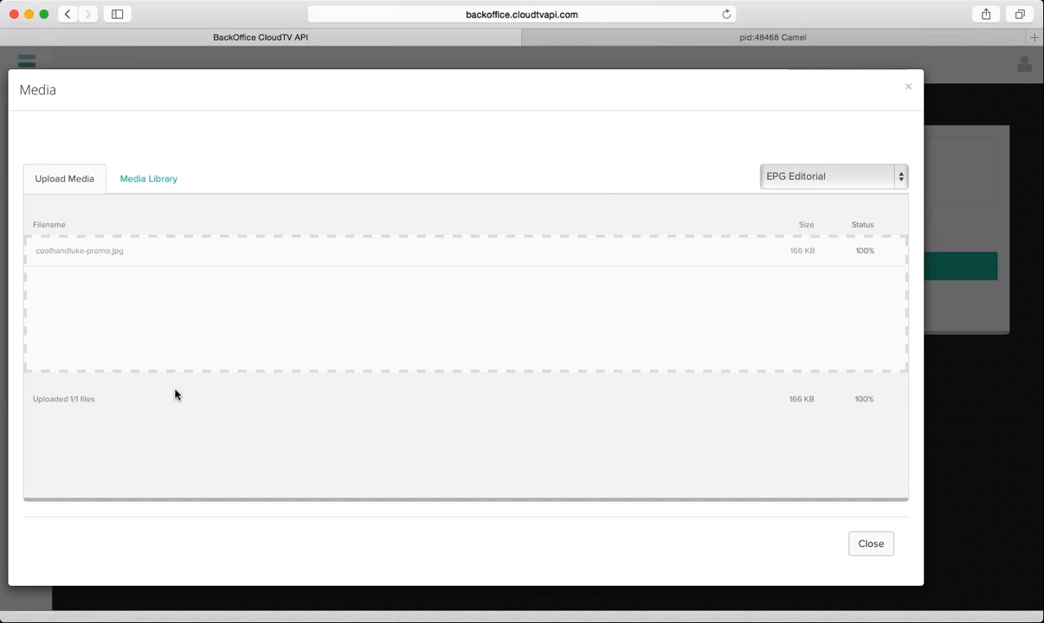
Step: Set the uploaded Cool Hand Luke image's type to Thumbnail and attach it to the Cool Movie editorial
{"action": "left_click", "coordinate": [156, 181]}
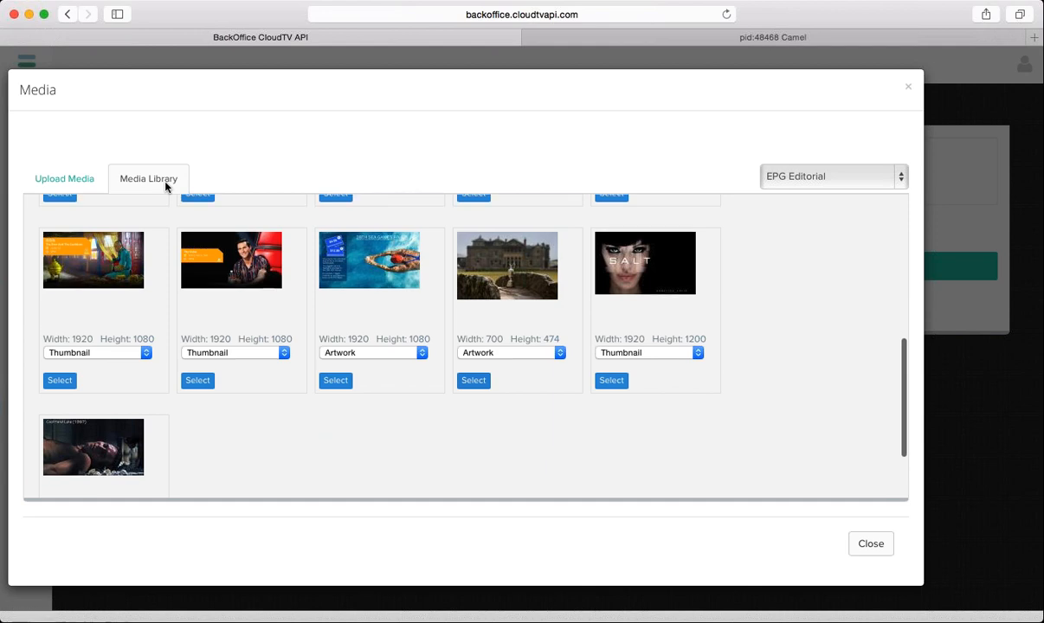
{"action": "left_click", "coordinate": [121, 442]}
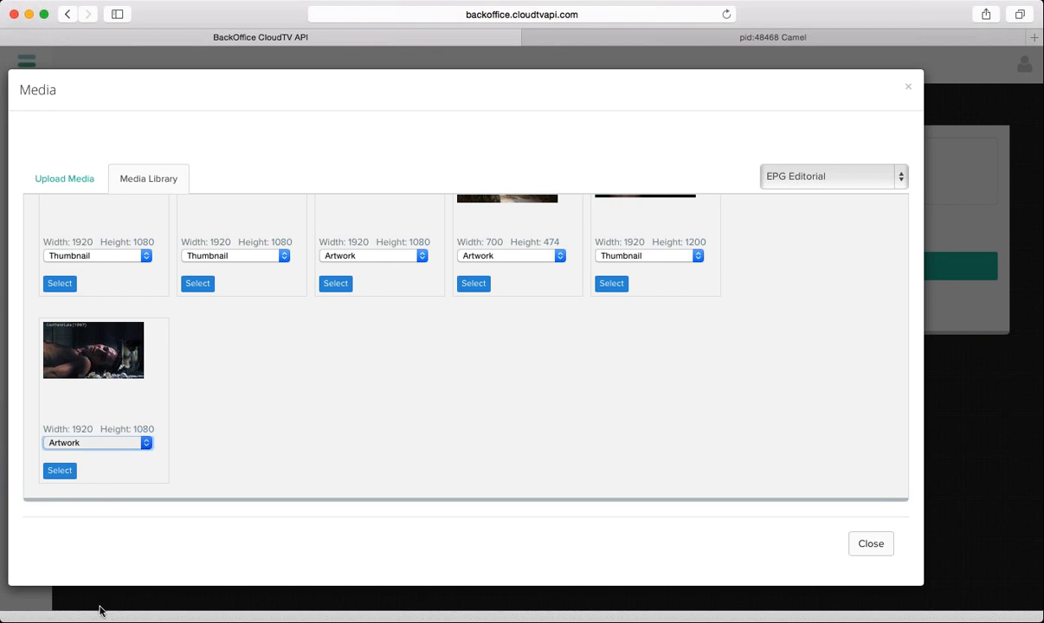
{"action": "left_click", "coordinate": [99, 611]}
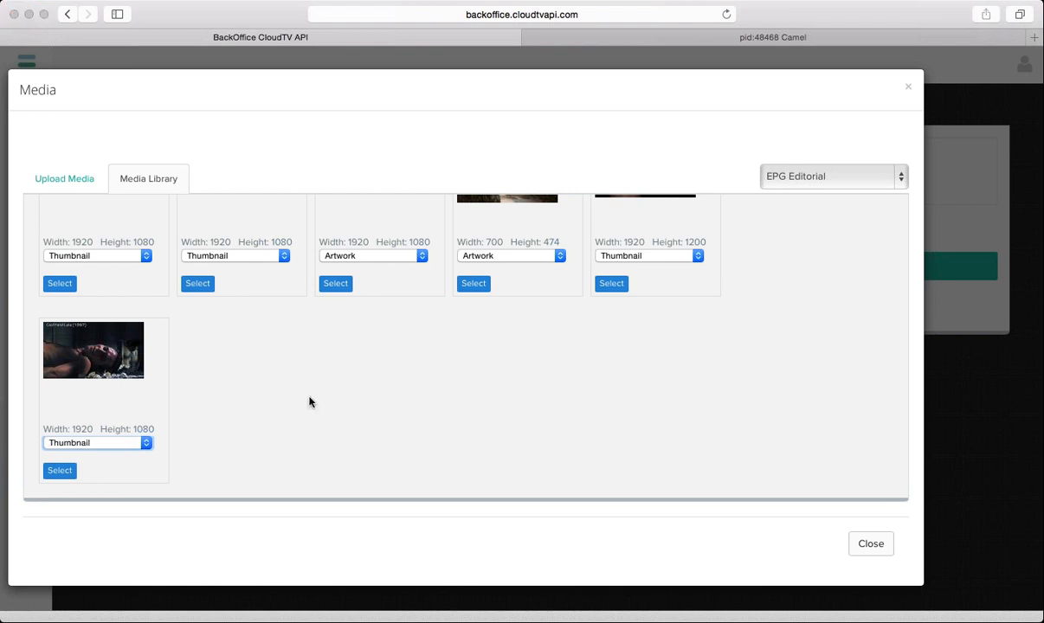
{"action": "left_click", "coordinate": [321, 361]}
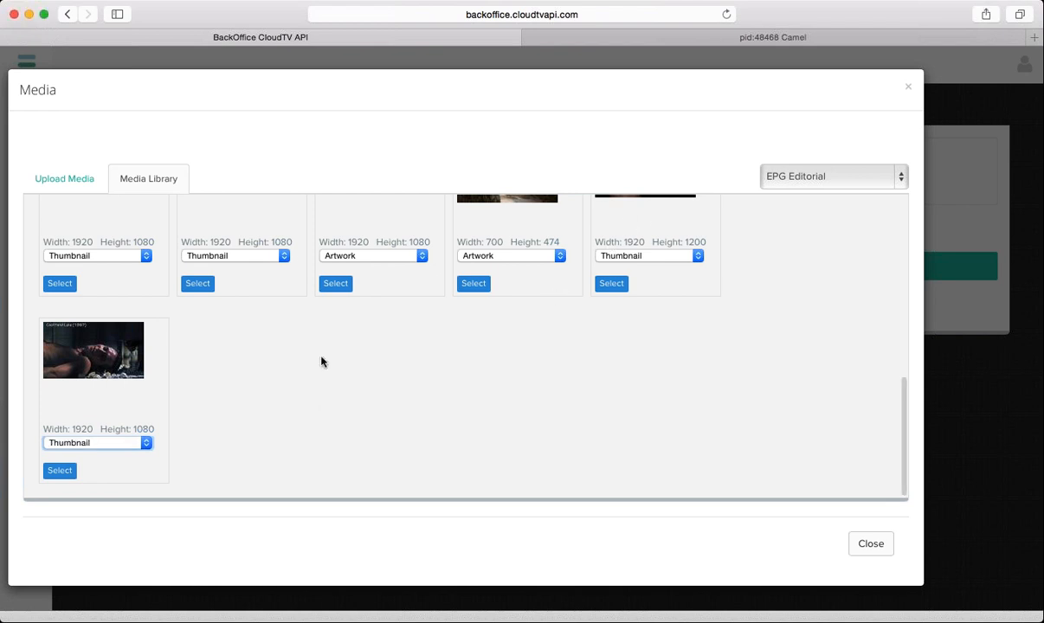
{"action": "left_click", "coordinate": [73, 468]}
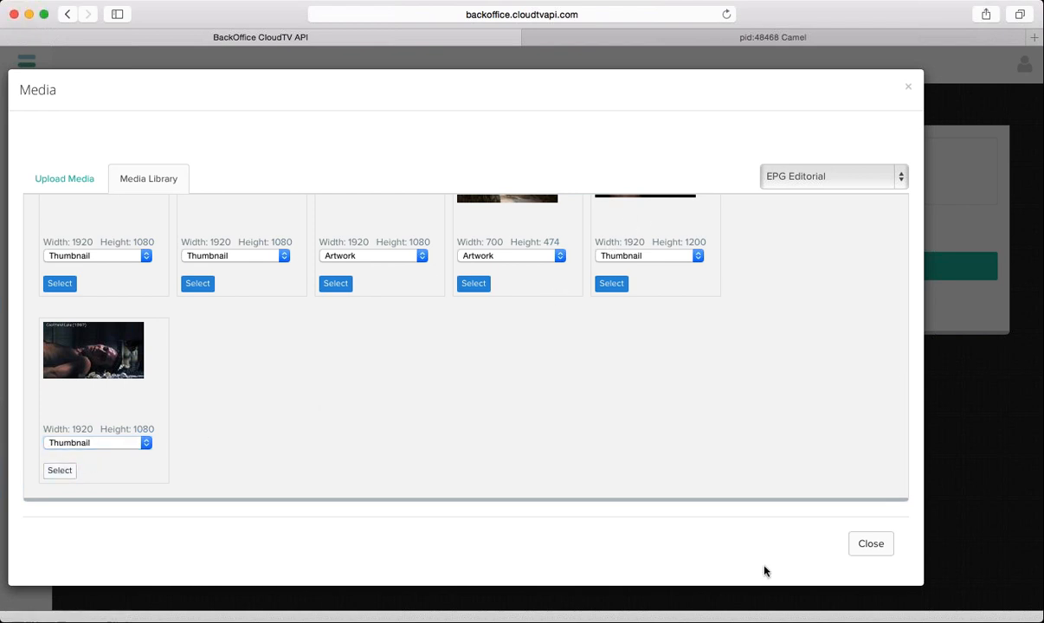
{"action": "left_click", "coordinate": [870, 547]}
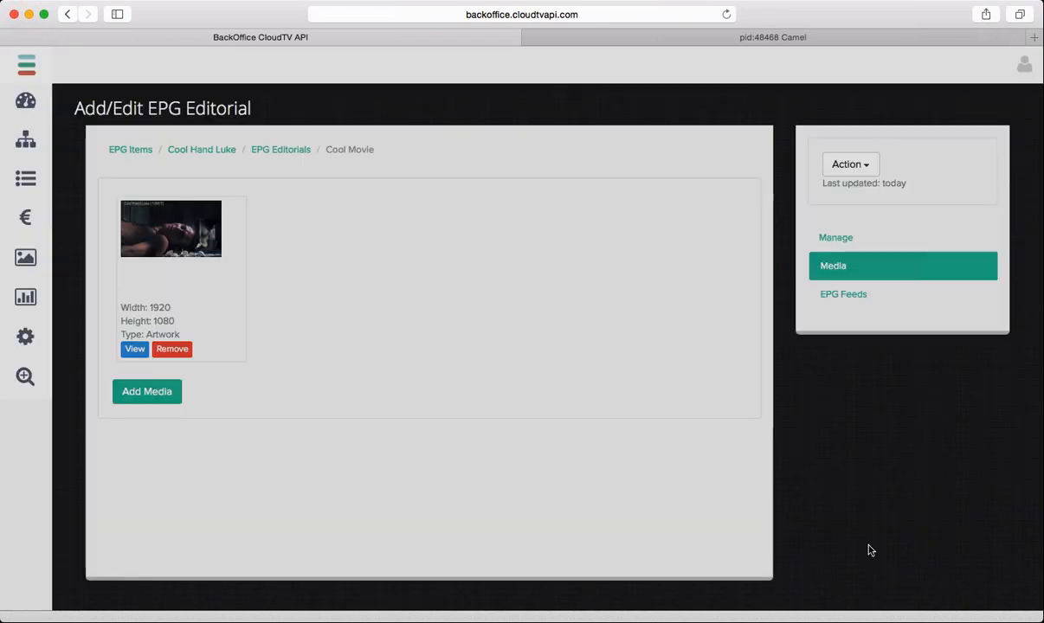
Step: Review the Cool Movie editorial's description, summary and attached media
{"action": "left_click", "coordinate": [859, 238]}
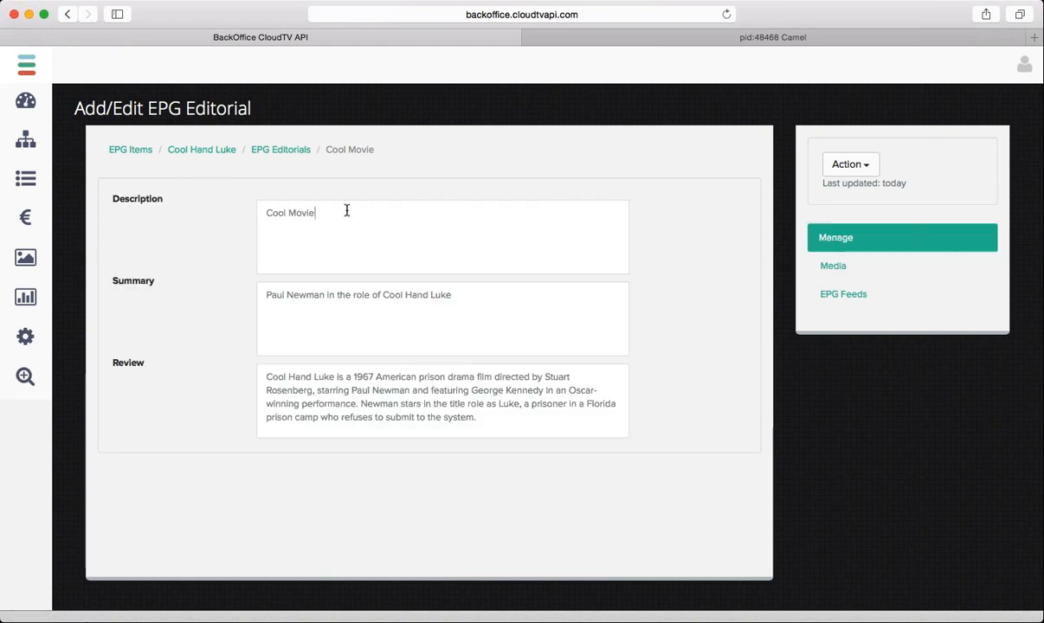
{"action": "left_click_drag", "start_coordinate": [346, 210], "coordinate": [200, 210]}
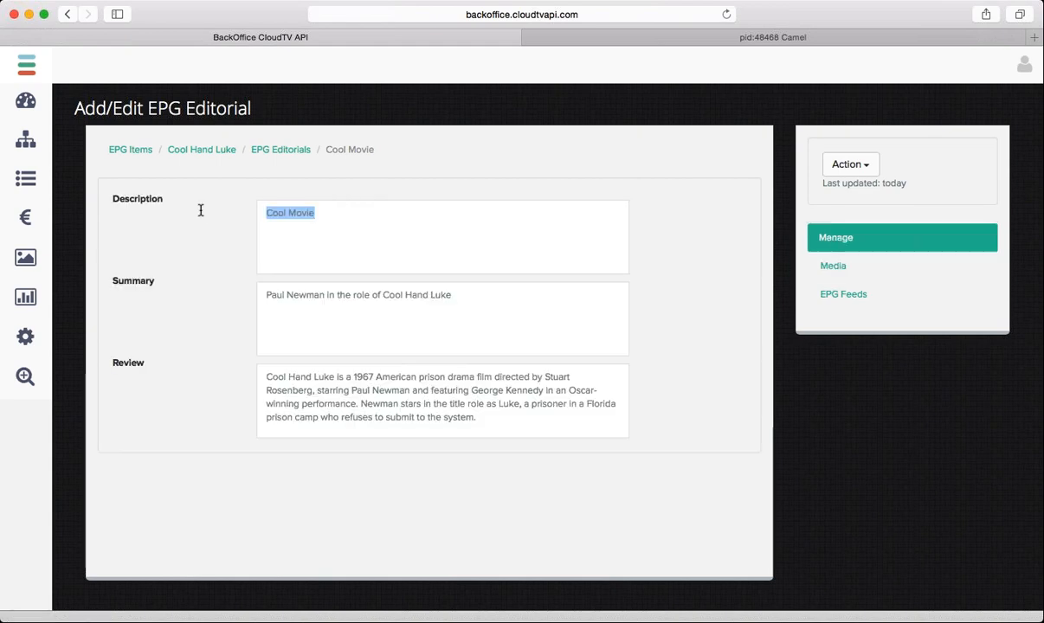
{"action": "left_click", "coordinate": [441, 295]}
{"action": "left_click_drag", "start_coordinate": [442, 295], "coordinate": [213, 295]}
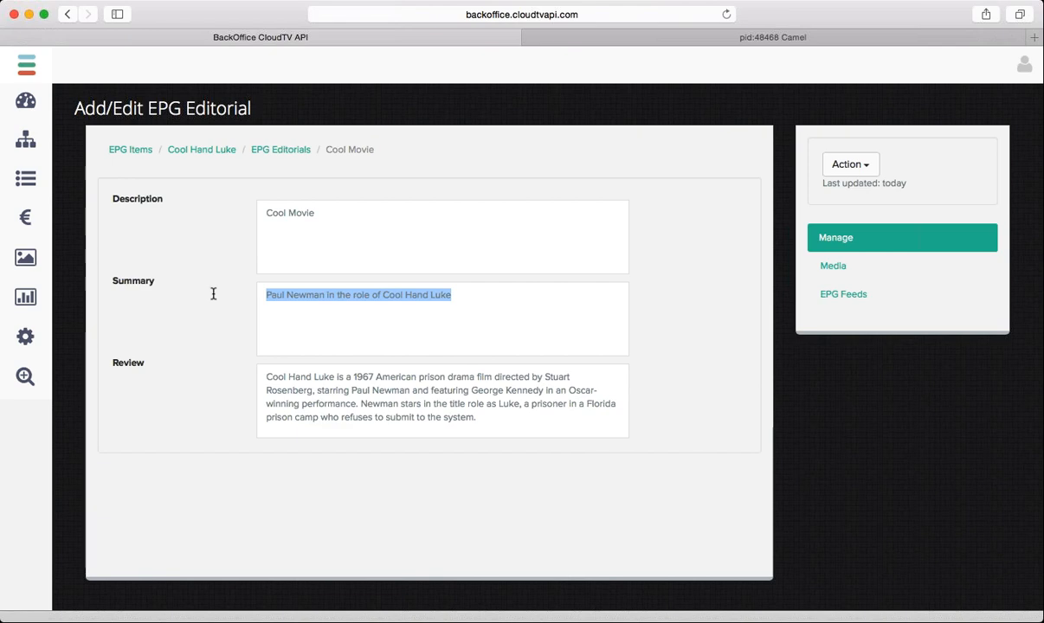
{"action": "left_click", "coordinate": [853, 269]}
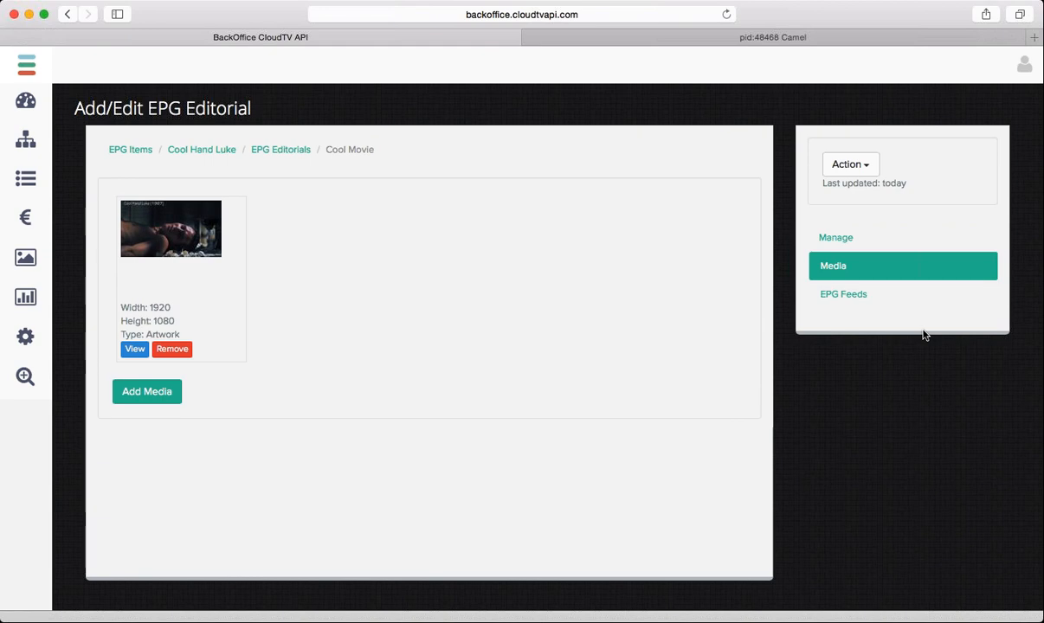
Step: Add the Cool Movie editorial to the Editors Choice EPG feed and publish it
{"action": "left_click", "coordinate": [866, 296]}
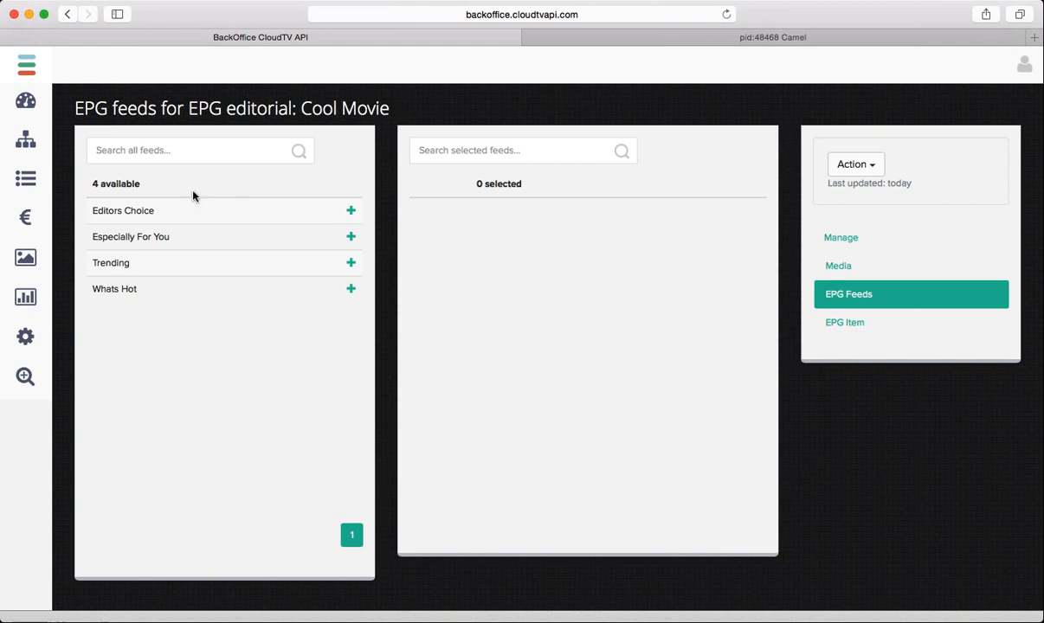
{"action": "left_click", "coordinate": [352, 211]}
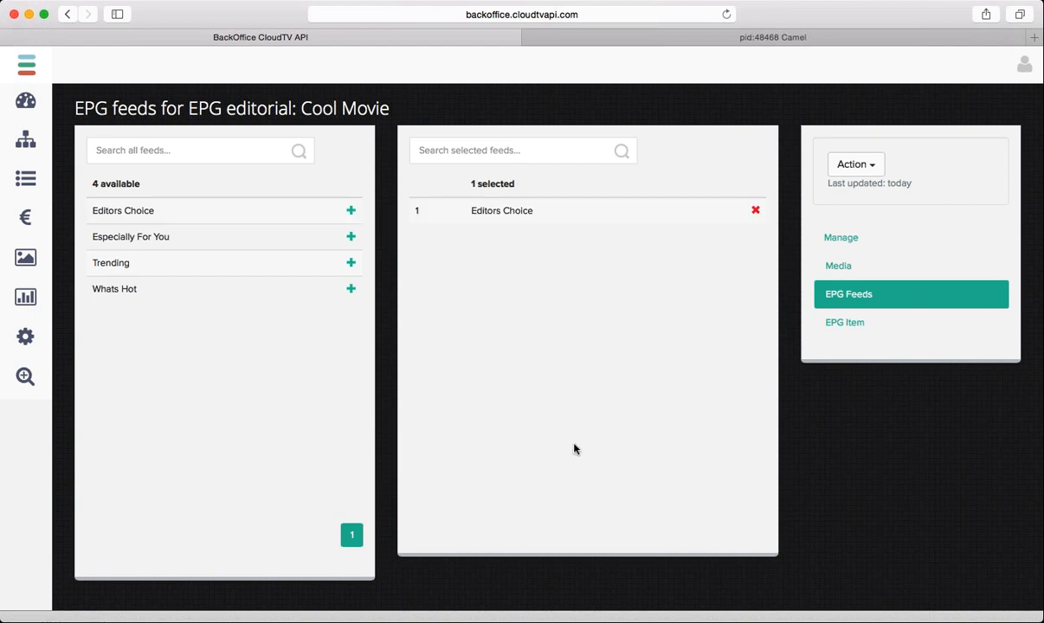
{"action": "left_click", "coordinate": [873, 166]}
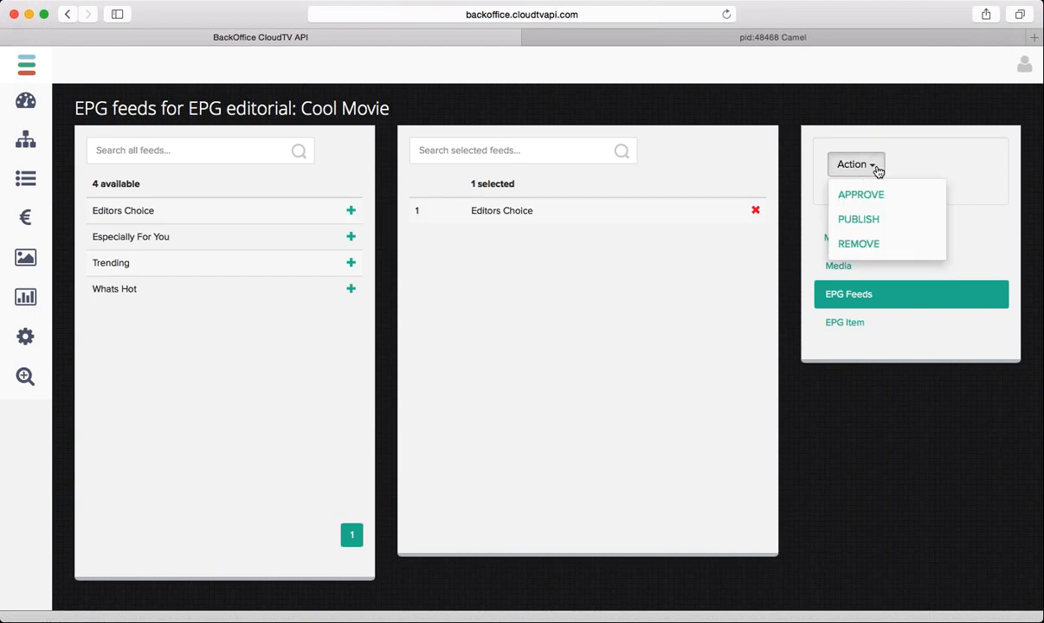
{"action": "left_click", "coordinate": [867, 223]}
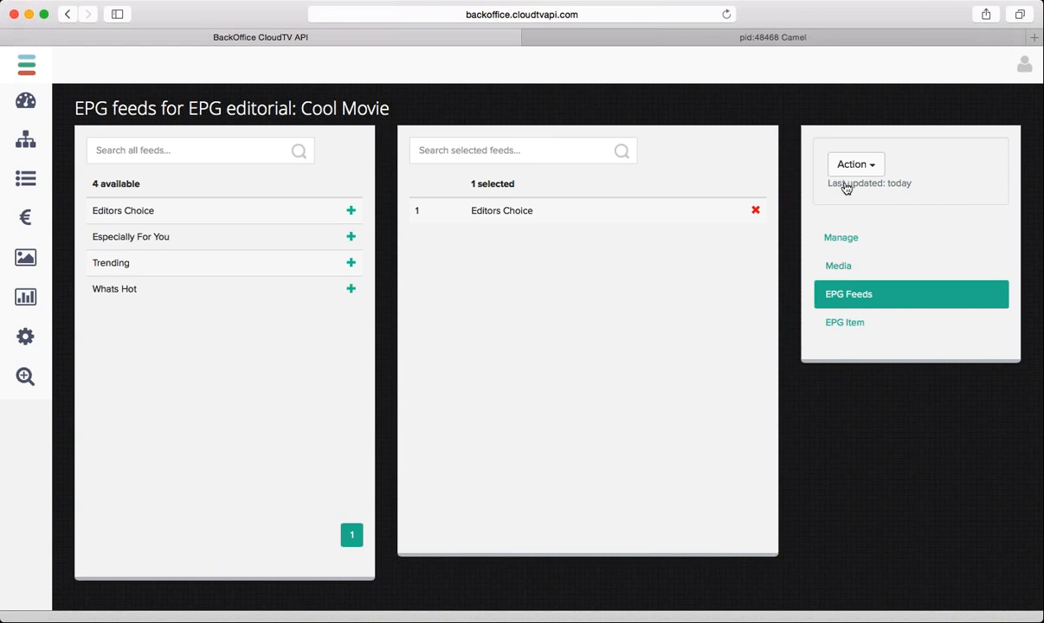
{"action": "left_click", "coordinate": [872, 171]}
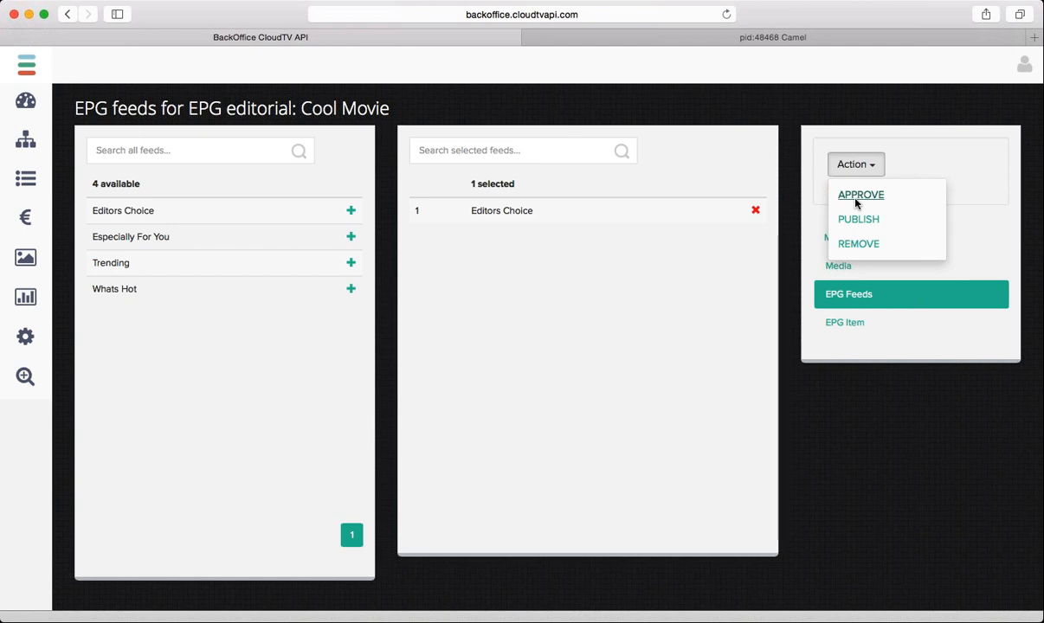
Step: Search the Movies inventory for "cool hand luke" and open the Cool Hand Luke movie for editing
{"action": "mouse_move", "coordinate": [29, 144]}
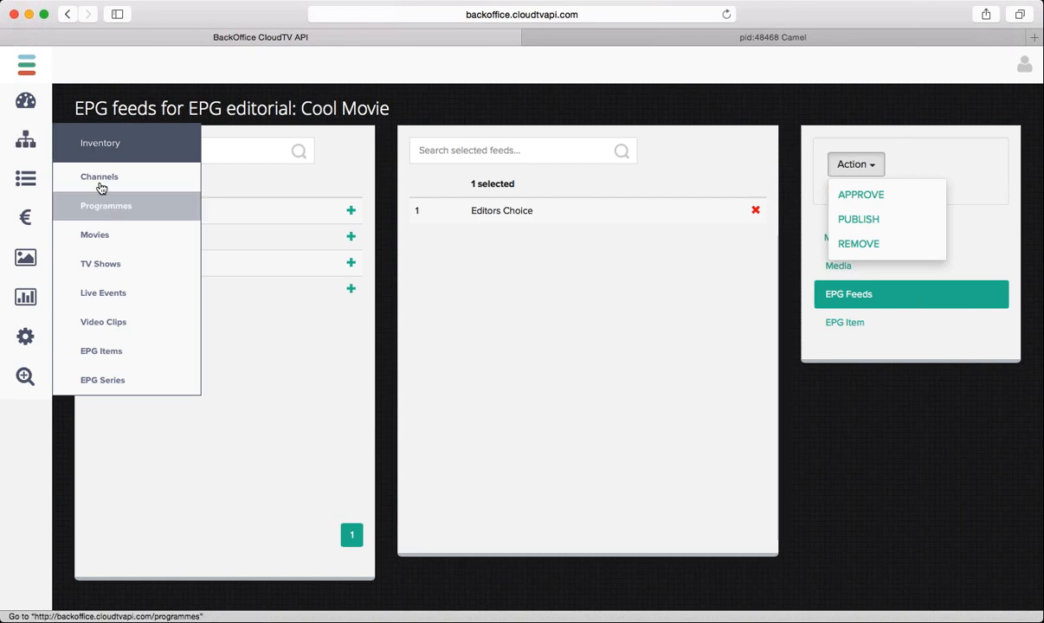
{"action": "left_click", "coordinate": [103, 232]}
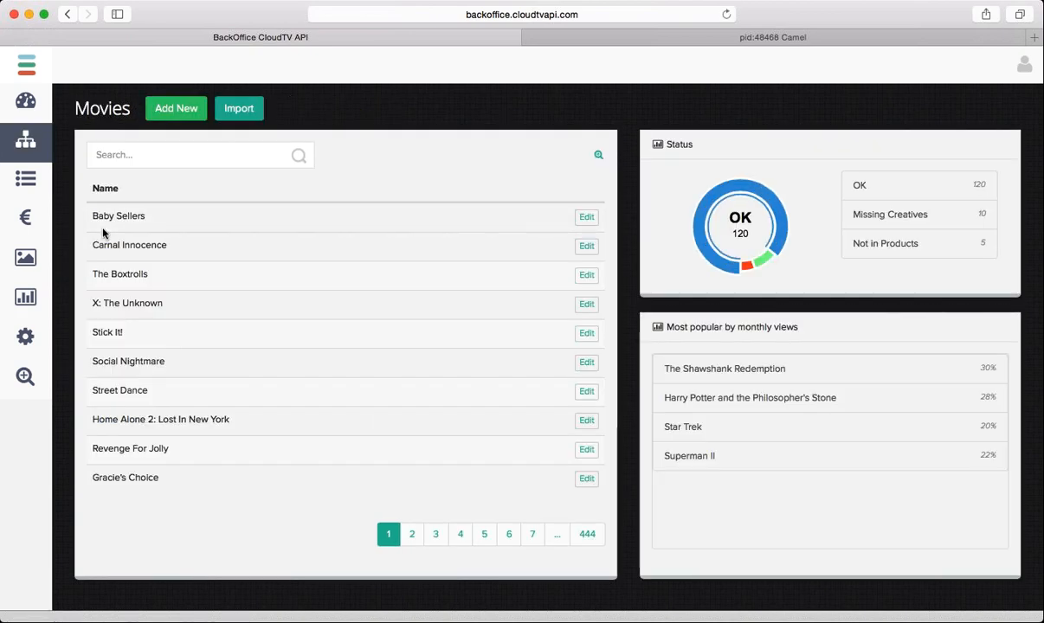
{"action": "left_click", "coordinate": [180, 156]}
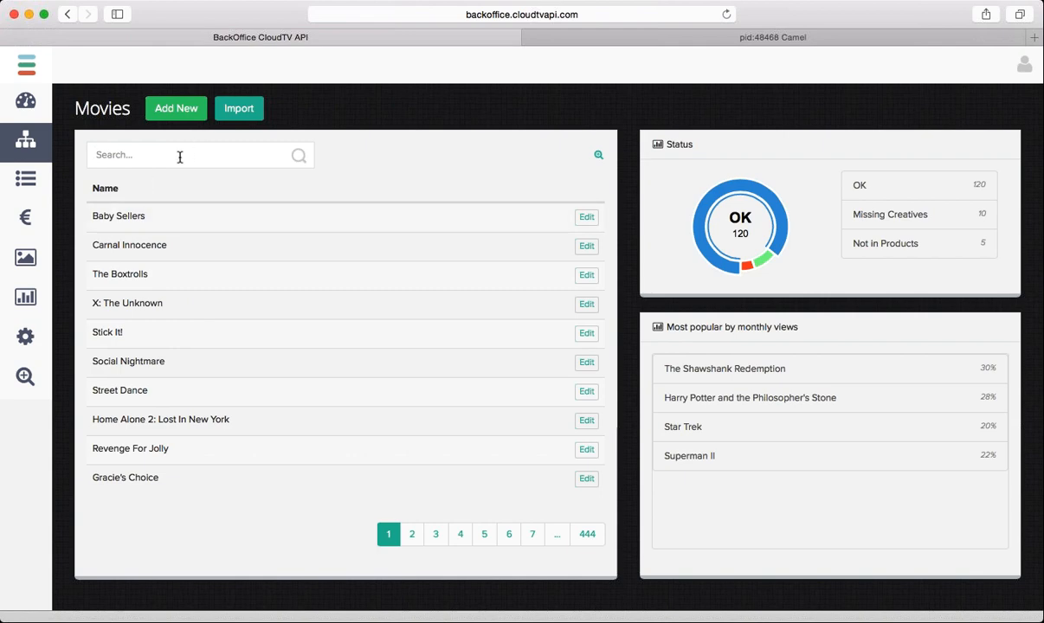
{"action": "type", "text": "cool hand luke"}
{"action": "left_click", "coordinate": [305, 164]}
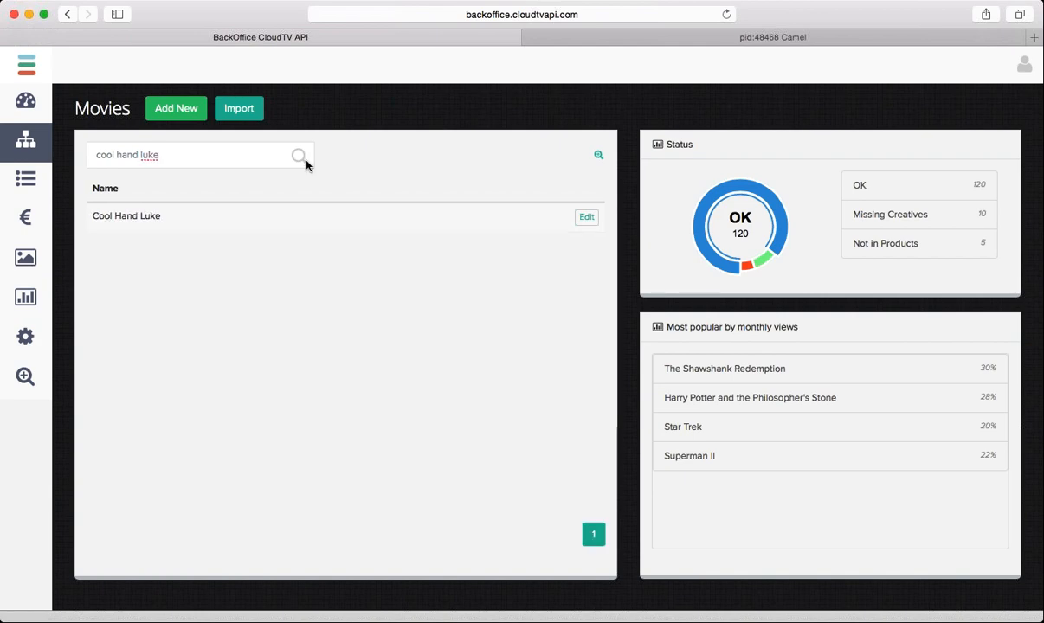
{"action": "left_click", "coordinate": [587, 218]}
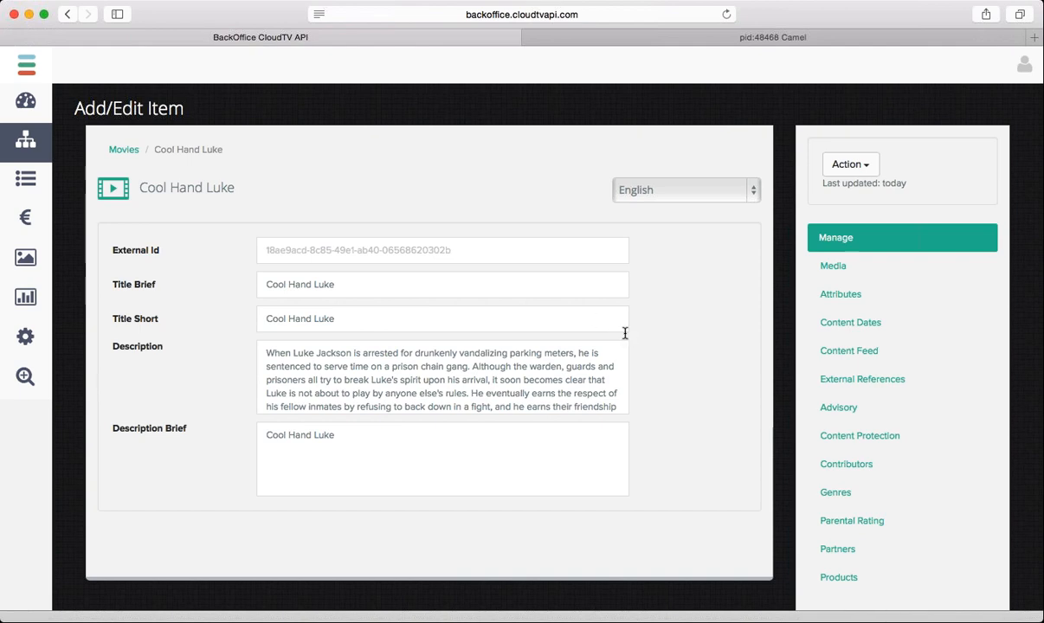
Step: Read the Cool Hand Luke movie's description and view its Thumbnail and Full Size Screen media images at full size
{"action": "scroll", "coordinate": [378, 378], "scroll_direction": "down", "scroll_amount": 3}
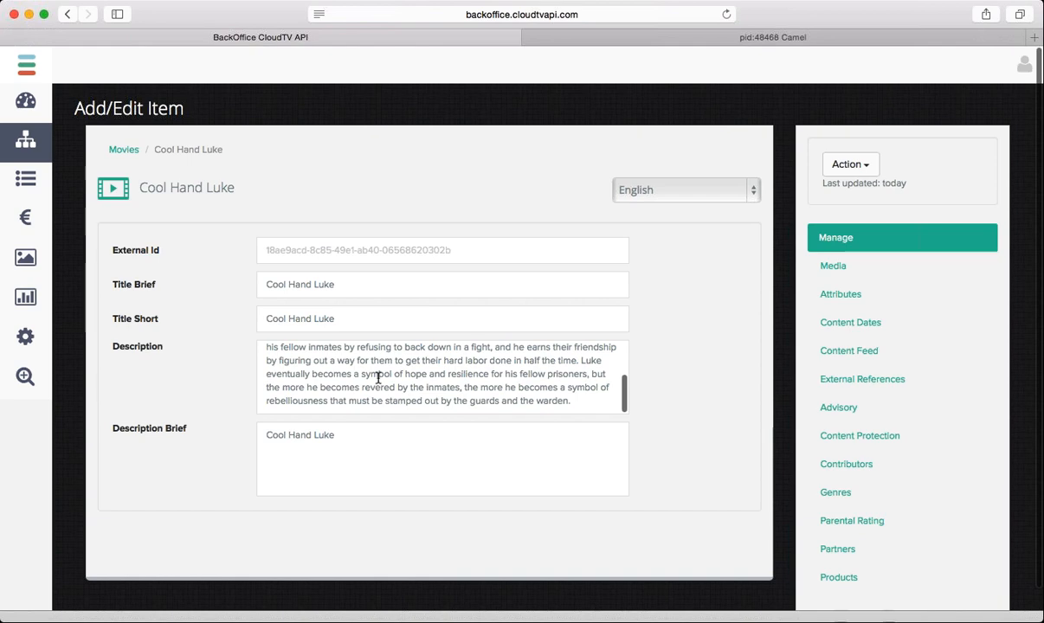
{"action": "scroll", "coordinate": [378, 377], "scroll_direction": "up", "scroll_amount": 4}
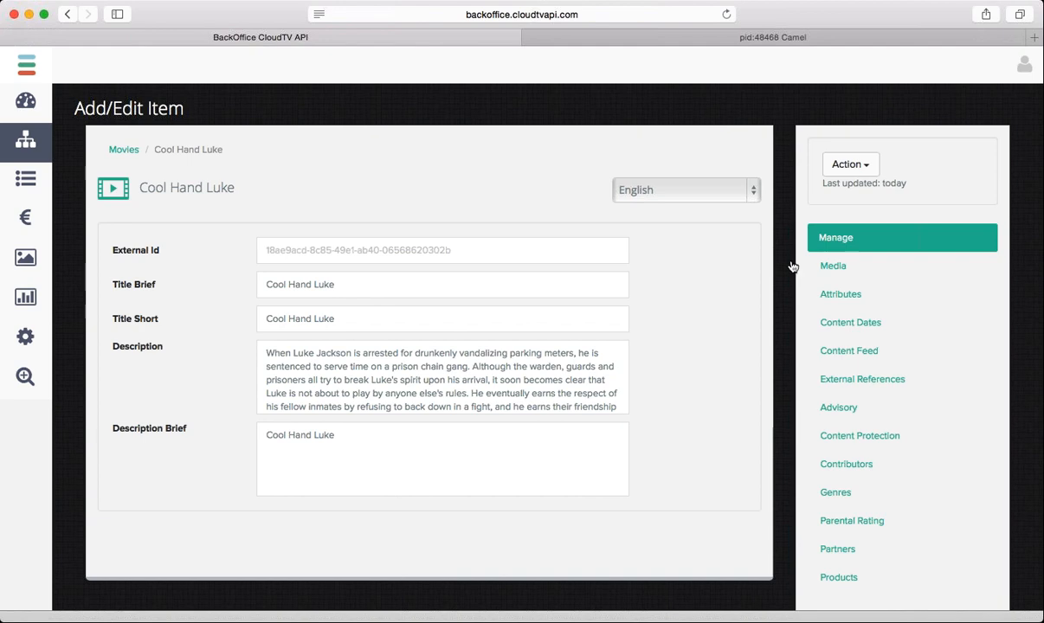
{"action": "left_click", "coordinate": [831, 266]}
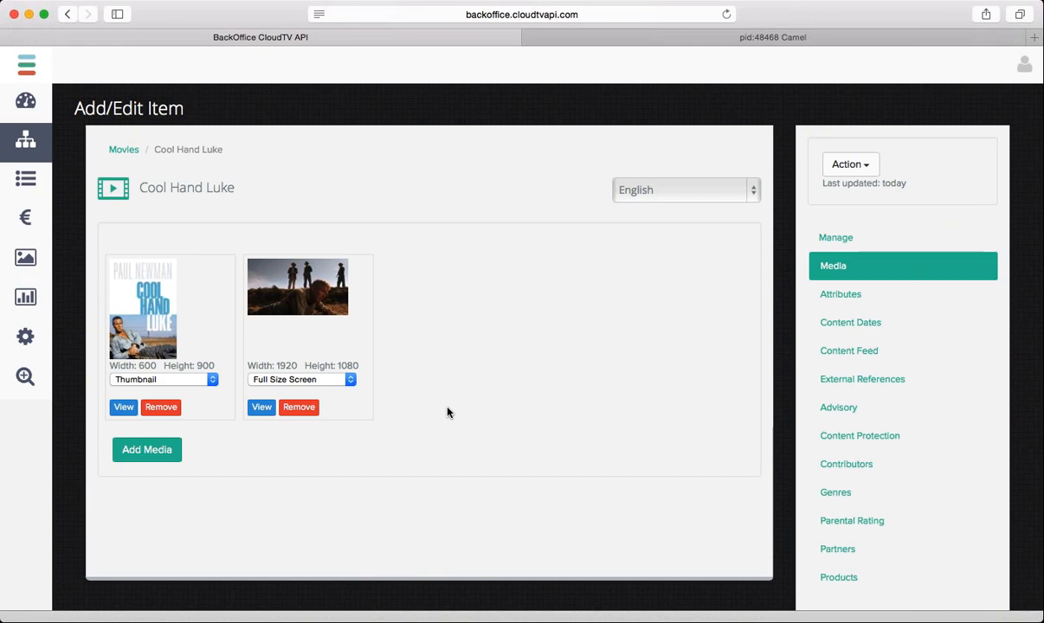
{"action": "left_click", "coordinate": [124, 407]}
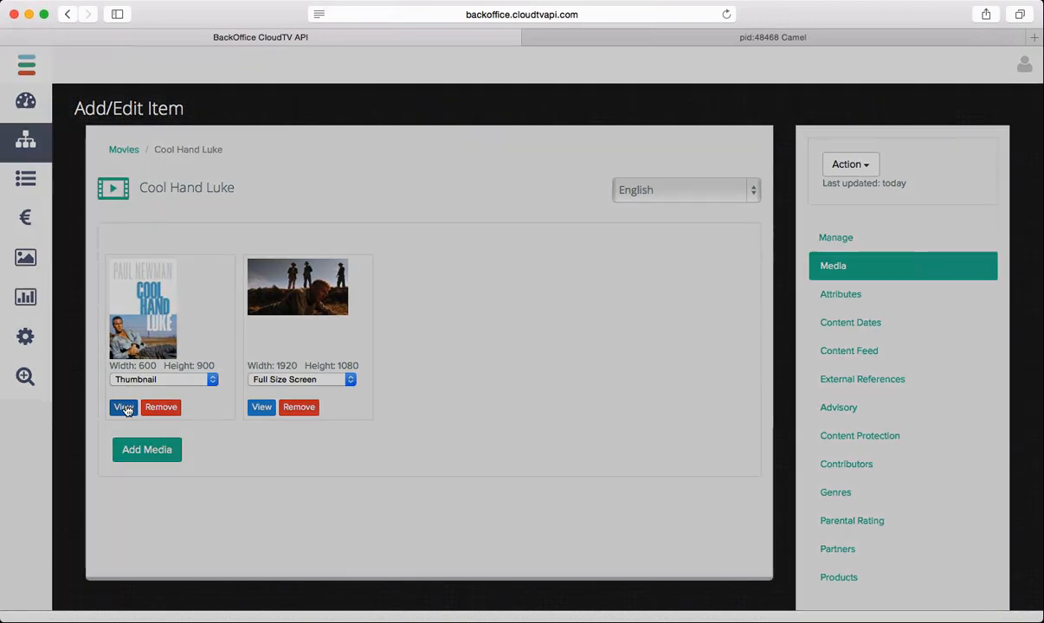
{"action": "scroll", "coordinate": [724, 350], "scroll_direction": "down", "scroll_amount": 3}
{"action": "scroll", "coordinate": [725, 350], "scroll_direction": "up", "scroll_amount": 3}
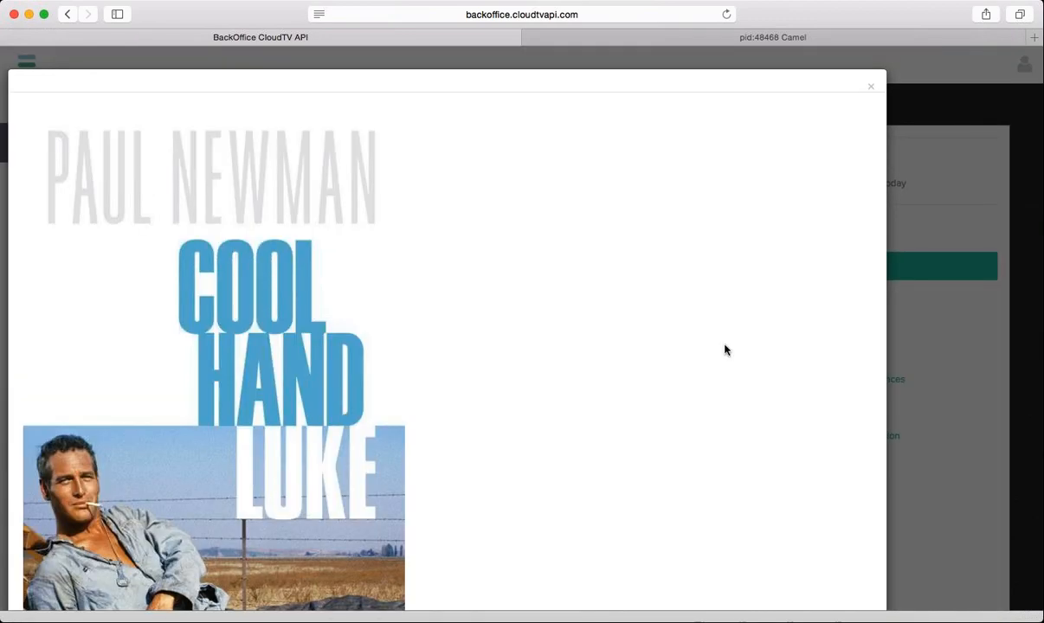
{"action": "left_click", "coordinate": [873, 90]}
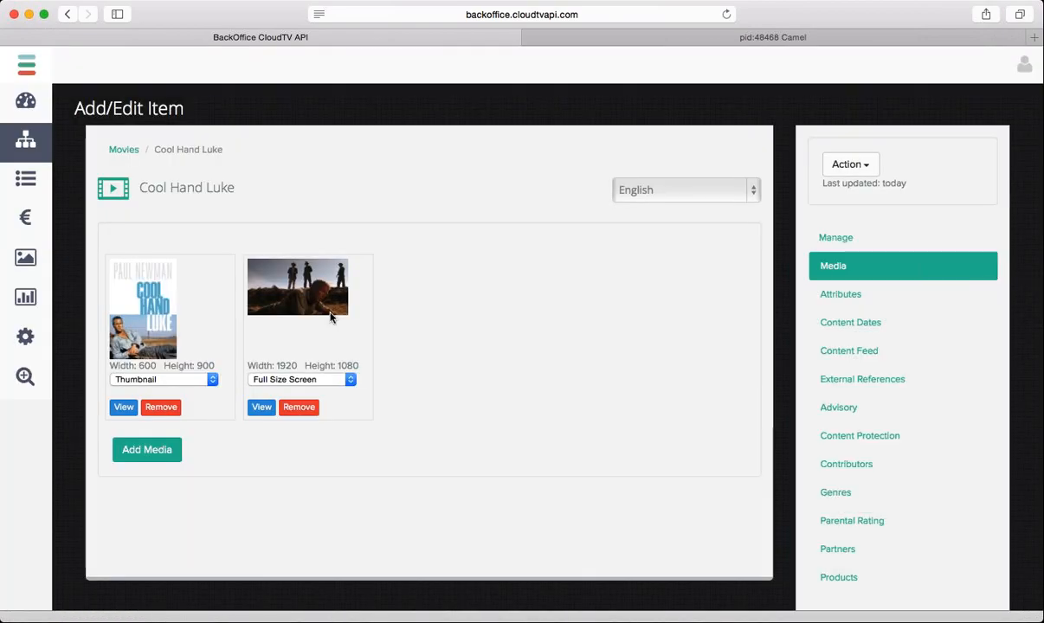
{"action": "left_click", "coordinate": [267, 409]}
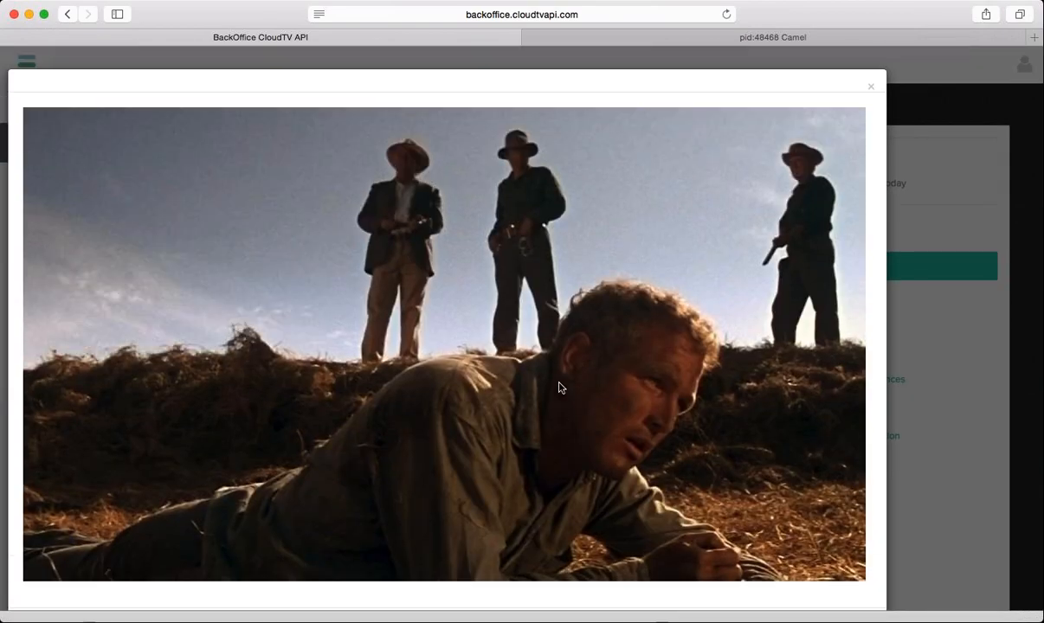
{"action": "scroll", "coordinate": [832, 569], "scroll_direction": "down", "scroll_amount": 2}
{"action": "left_click", "coordinate": [841, 582]}
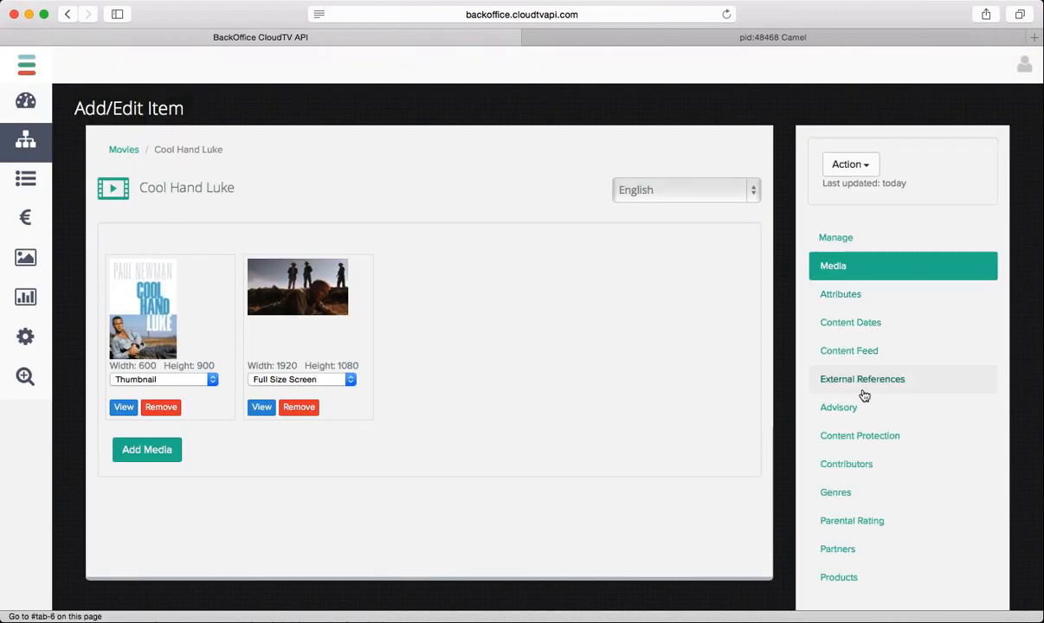
Step: Examine the movie's contributors, covering the cast with their characters and the crew roles
{"action": "left_click", "coordinate": [863, 464]}
{"action": "scroll", "coordinate": [617, 433], "scroll_direction": "down", "scroll_amount": 1}
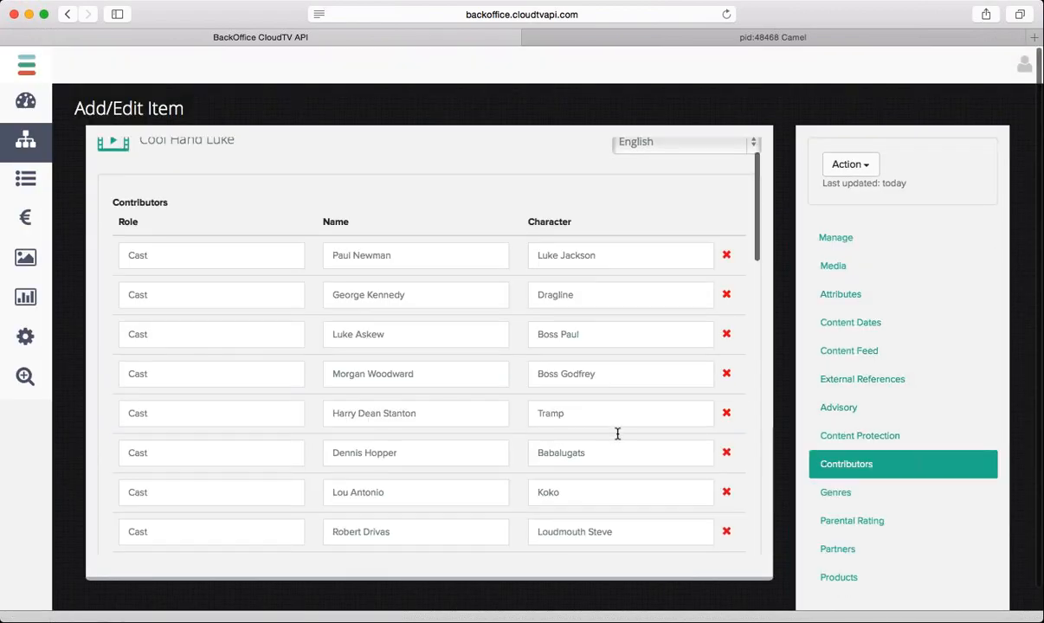
{"action": "scroll", "coordinate": [617, 434], "scroll_direction": "down", "scroll_amount": 10}
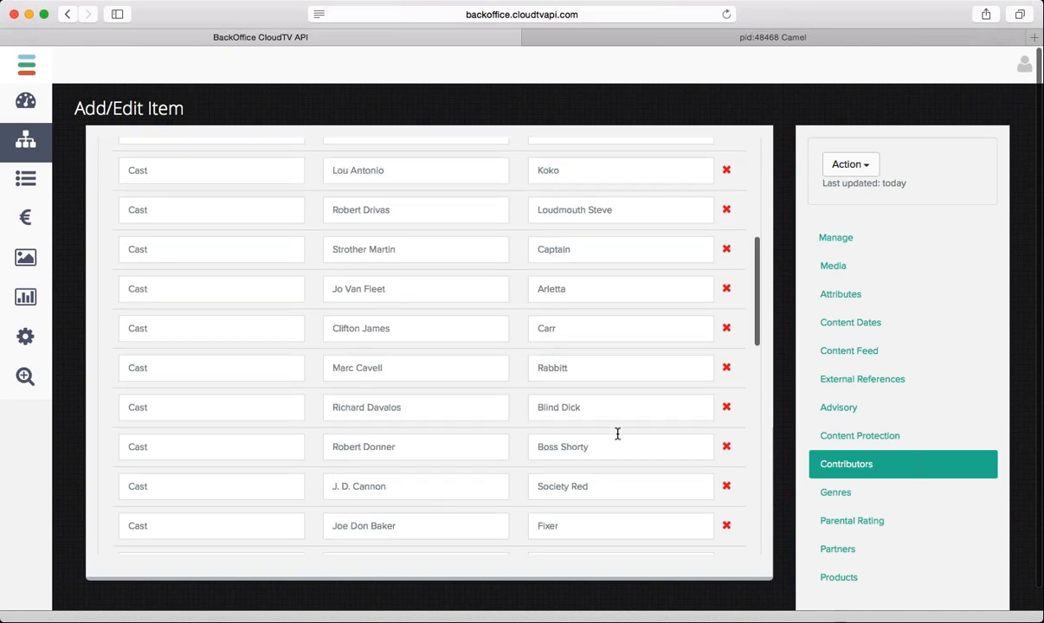
{"action": "scroll", "coordinate": [617, 439], "scroll_direction": "down", "scroll_amount": 8}
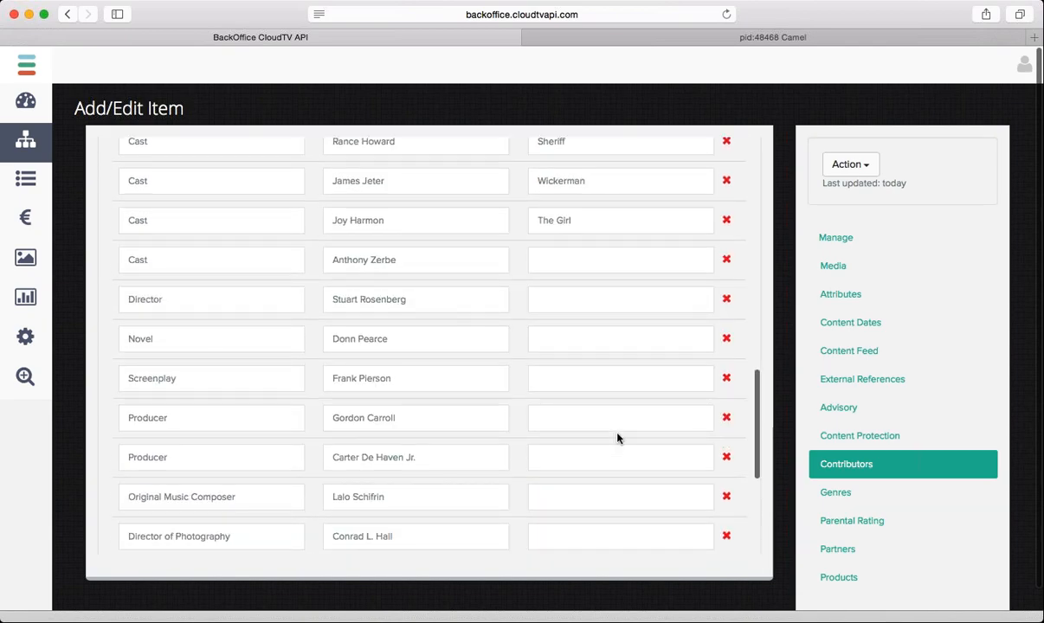
{"action": "scroll", "coordinate": [617, 434], "scroll_direction": "down", "scroll_amount": 6}
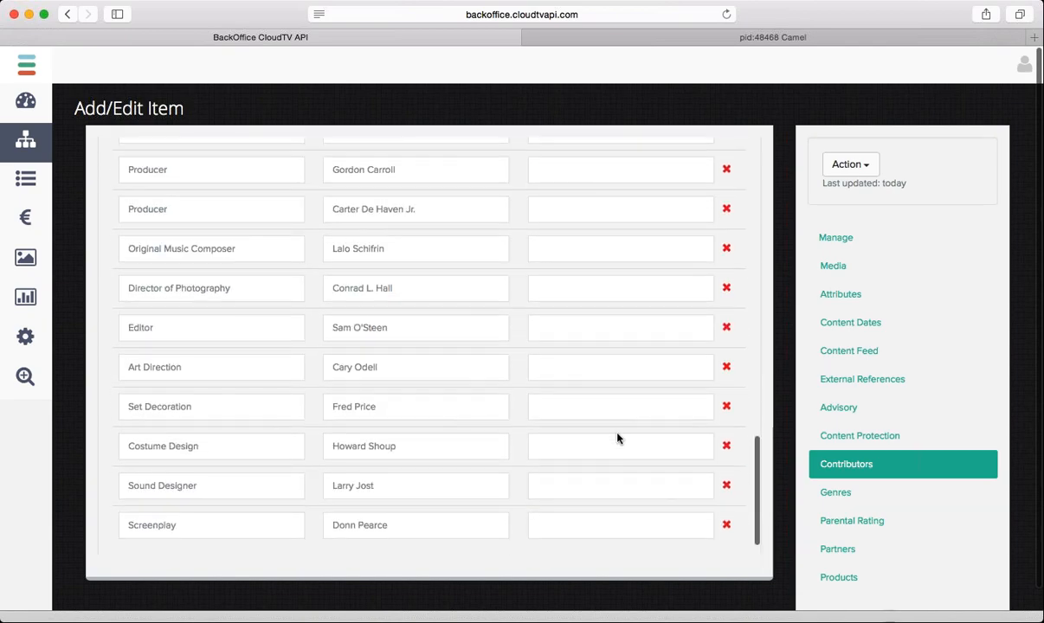
{"action": "scroll", "coordinate": [618, 437], "scroll_direction": "up", "scroll_amount": 20}
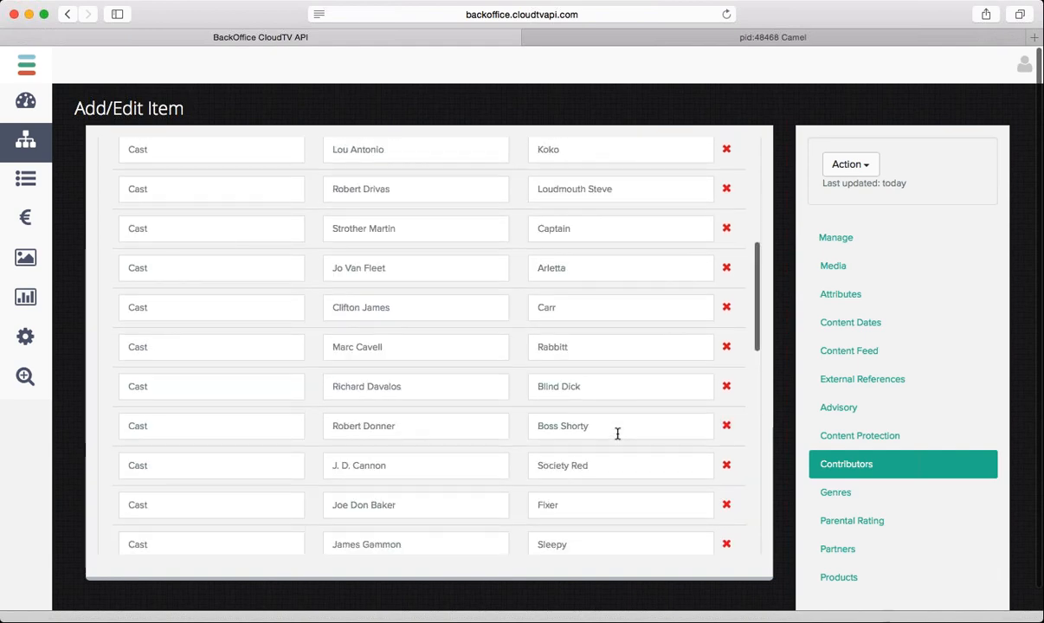
{"action": "scroll", "coordinate": [617, 434], "scroll_direction": "up", "scroll_amount": 3}
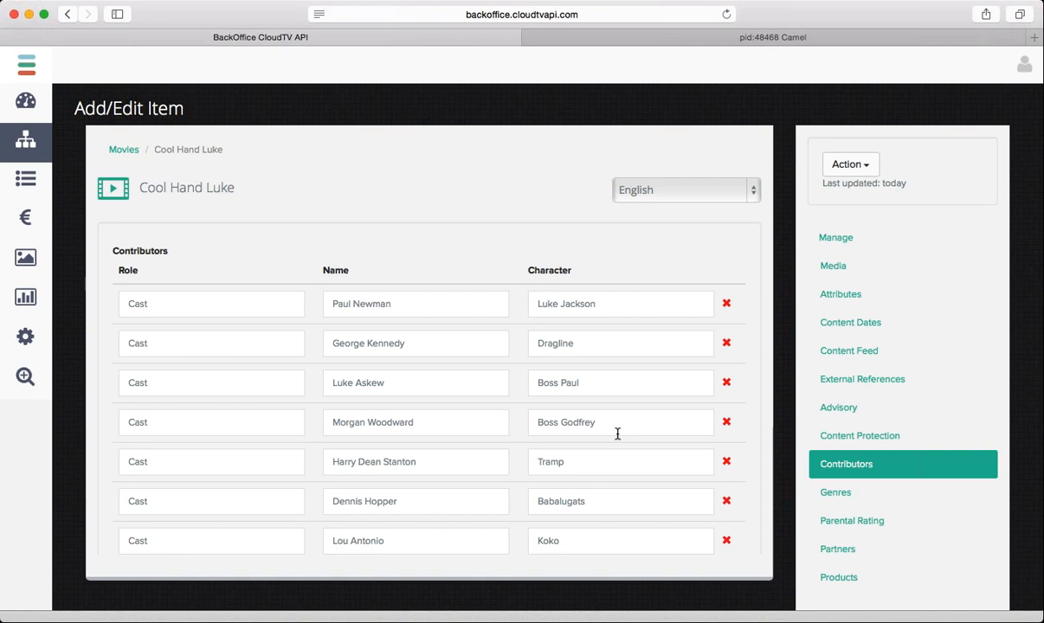
{"action": "scroll", "coordinate": [617, 433], "scroll_direction": "down", "scroll_amount": 10}
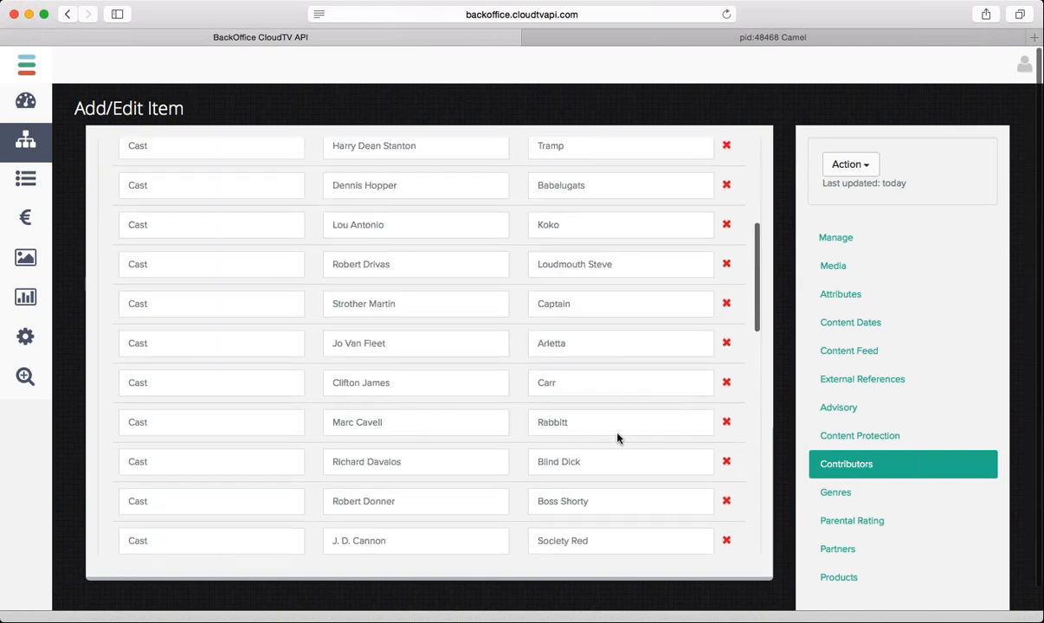
{"action": "scroll", "coordinate": [618, 433], "scroll_direction": "up", "scroll_amount": 10}
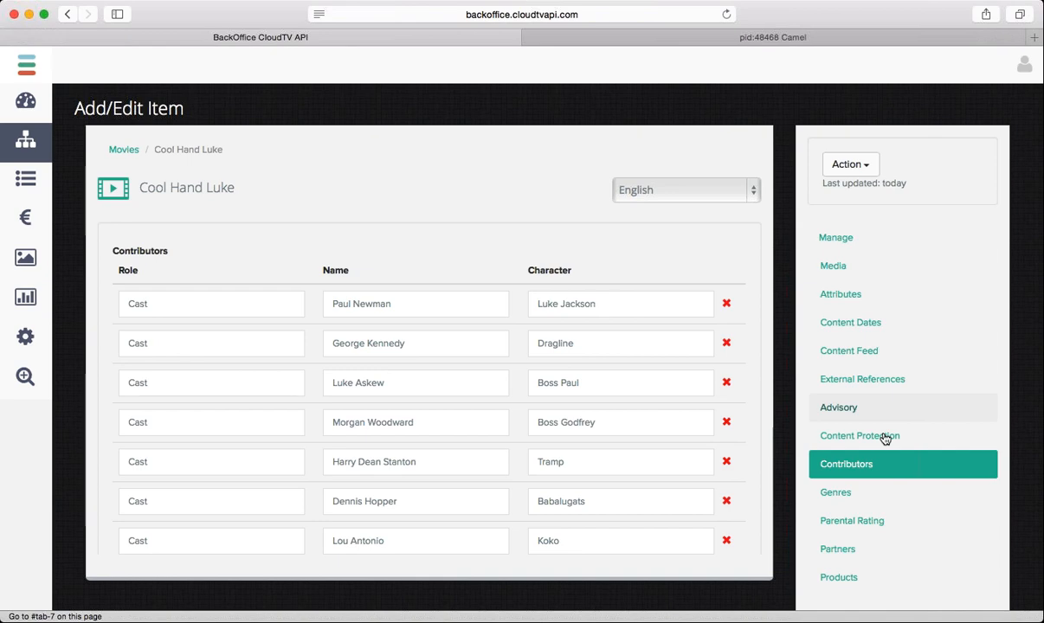
Step: Check the movie's parental rating and genres
{"action": "left_click", "coordinate": [875, 520]}
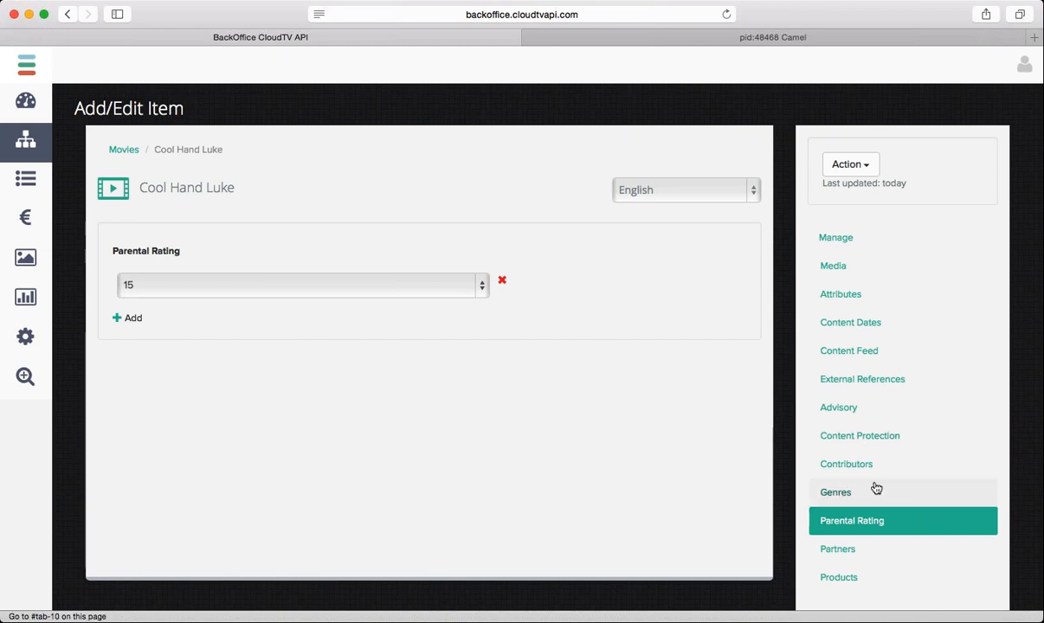
{"action": "left_click", "coordinate": [851, 496]}
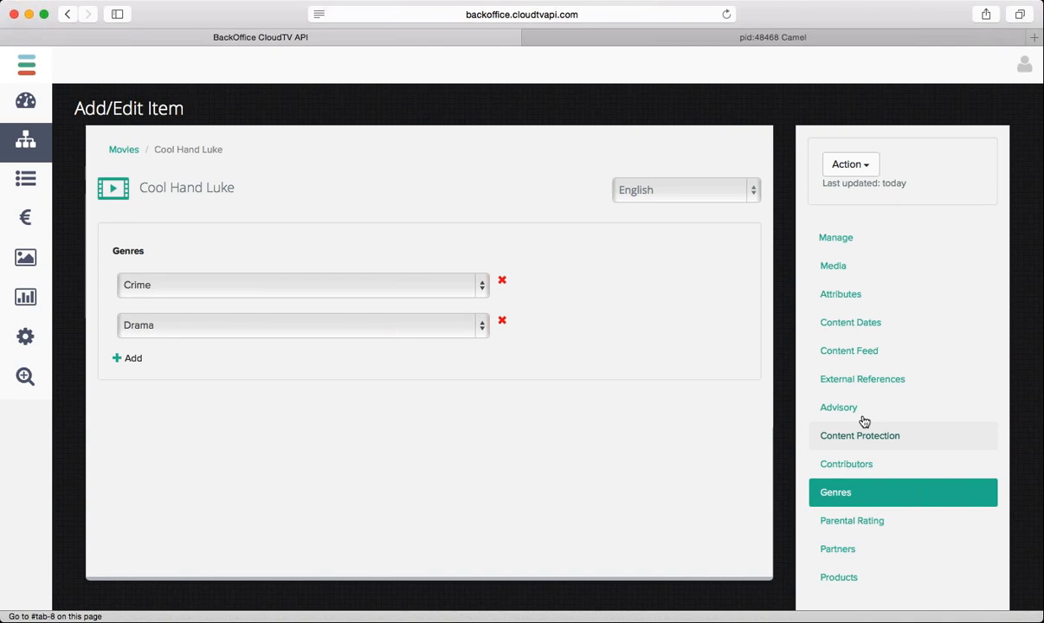
Step: Preview the iTunes entry from the movie's external references, highlight the film's price and close the preview page
{"action": "left_click", "coordinate": [866, 383]}
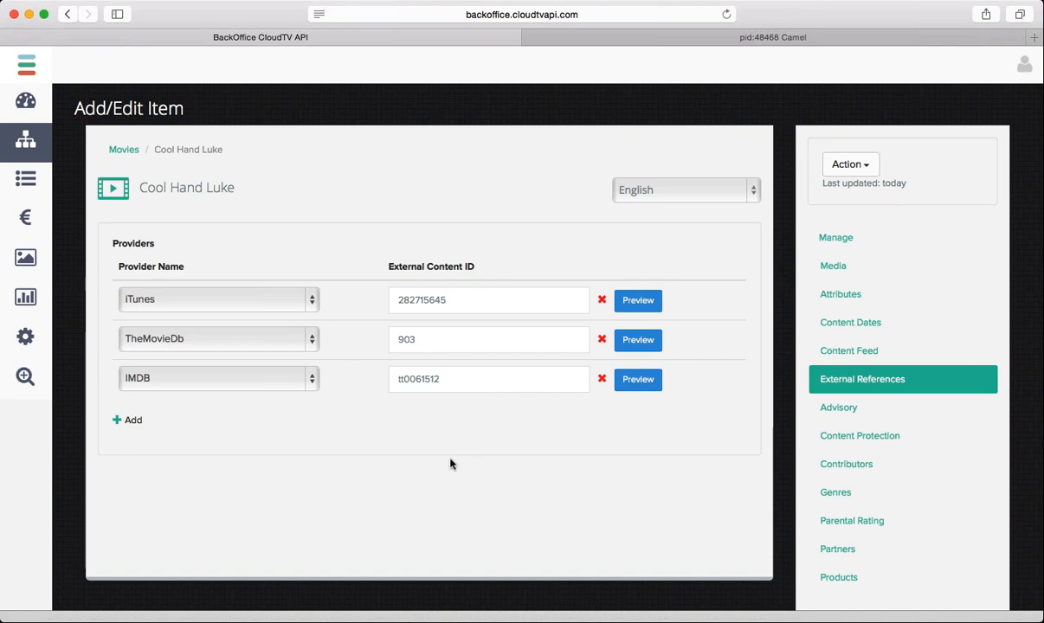
{"action": "left_click", "coordinate": [638, 301]}
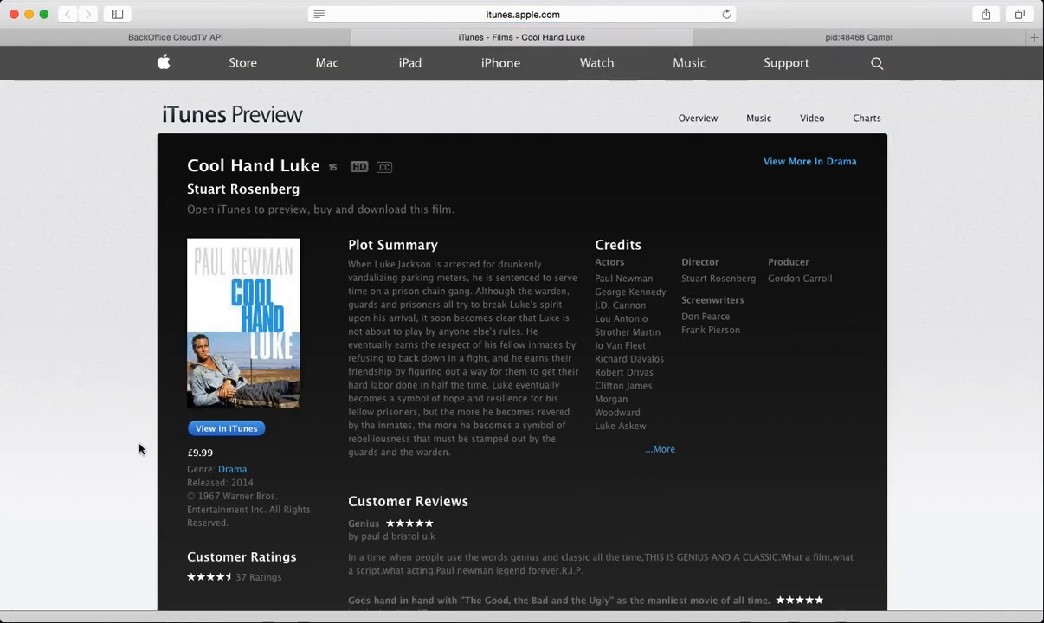
{"action": "double_click", "coordinate": [211, 454]}
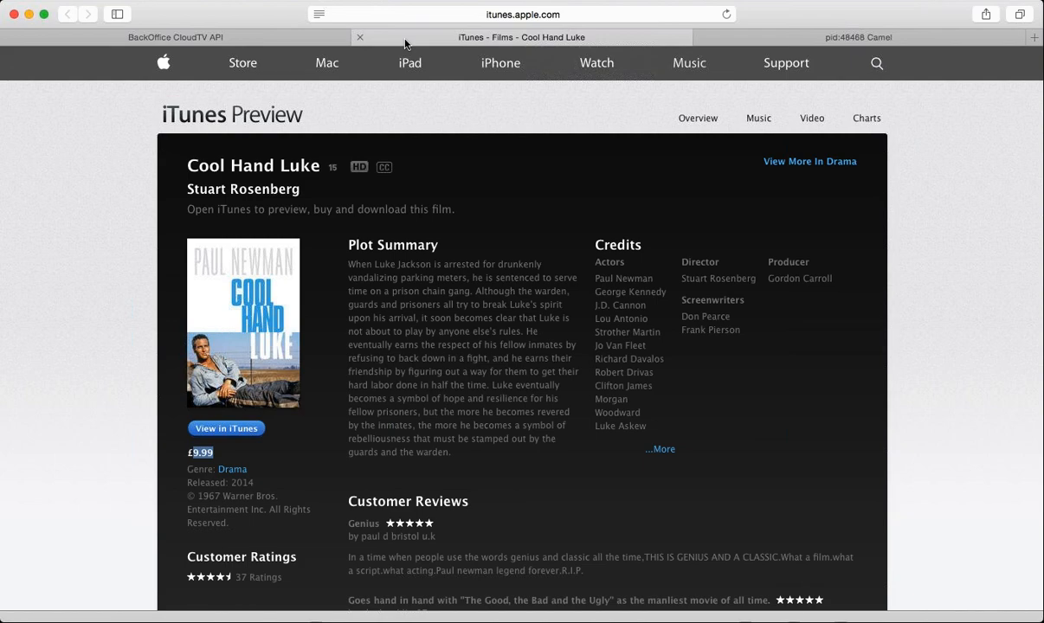
{"action": "left_click", "coordinate": [359, 39]}
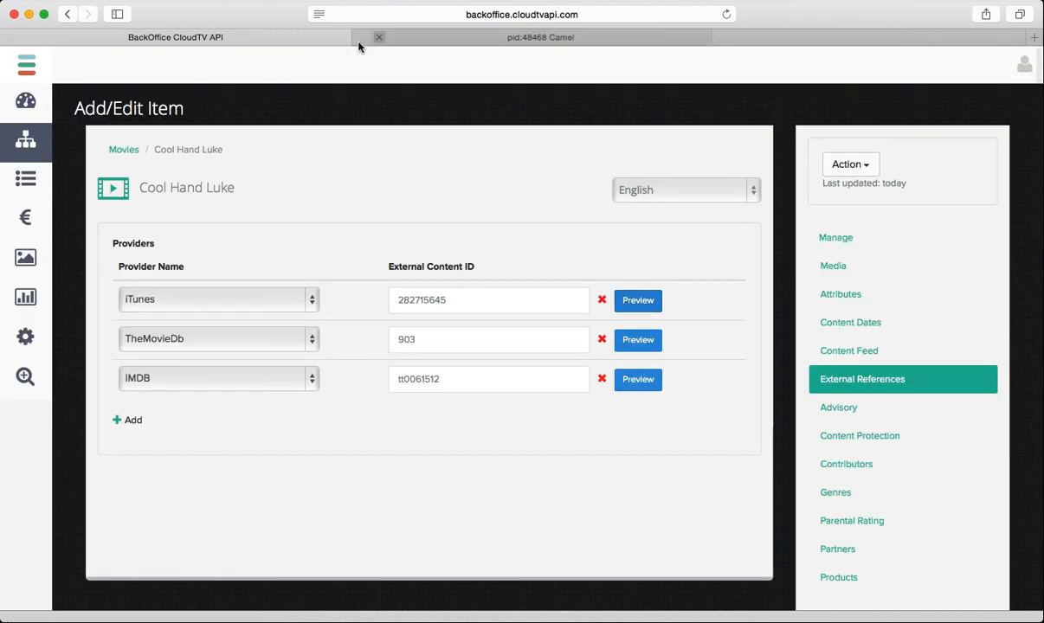
Step: Preview the movie's IMDb page from its external references, look through the cast list and close the page
{"action": "left_click", "coordinate": [657, 343]}
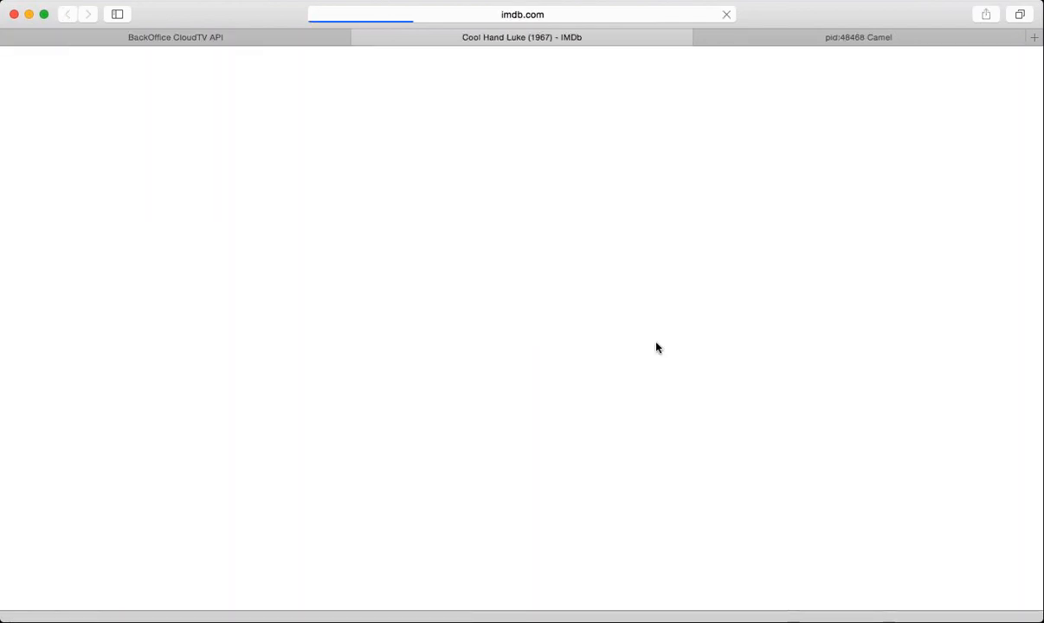
{"action": "scroll", "coordinate": [657, 347], "scroll_direction": "down", "scroll_amount": 3}
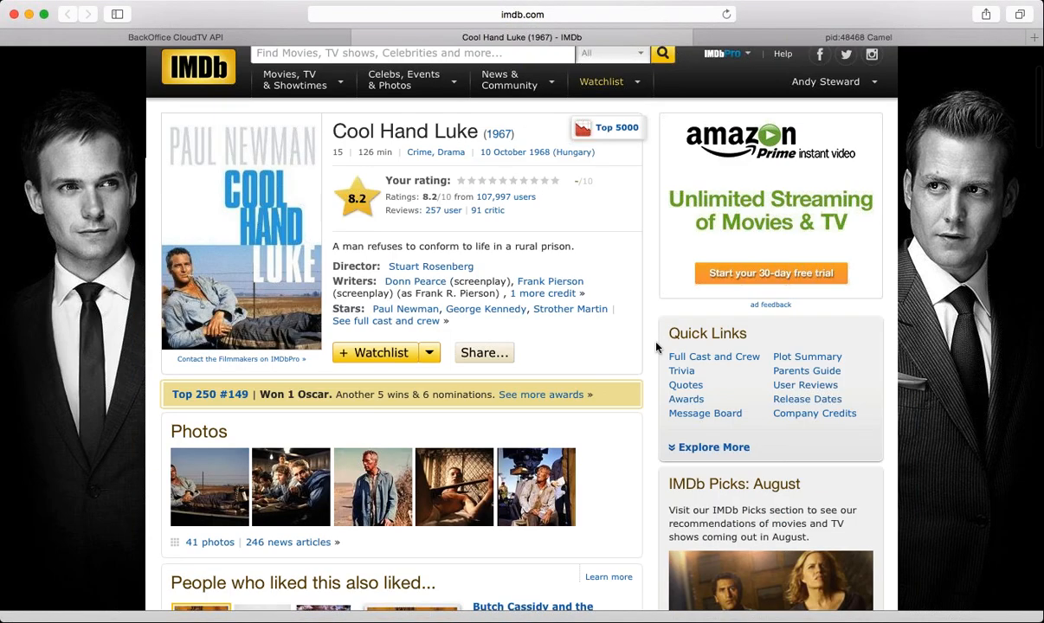
{"action": "scroll", "coordinate": [656, 347], "scroll_direction": "down", "scroll_amount": 8}
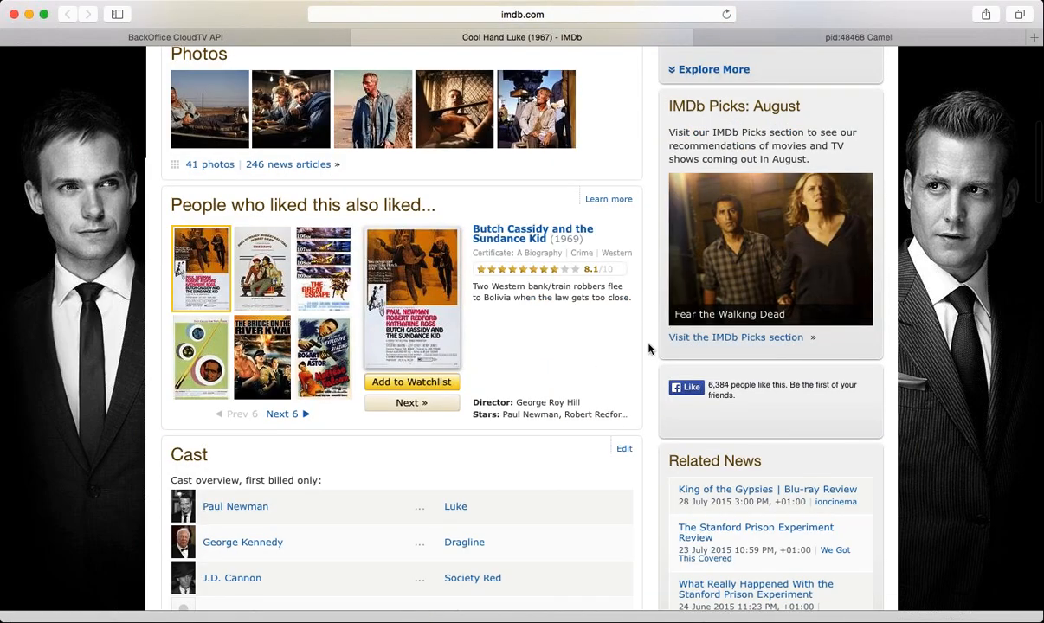
{"action": "scroll", "coordinate": [650, 349], "scroll_direction": "down", "scroll_amount": 7}
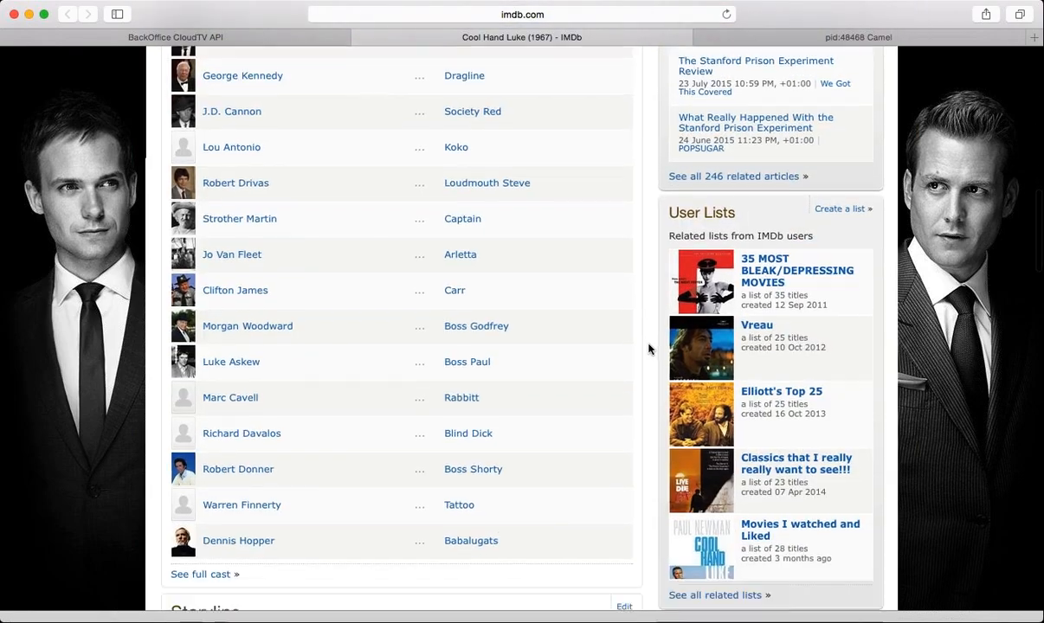
{"action": "scroll", "coordinate": [650, 349], "scroll_direction": "up", "scroll_amount": 9}
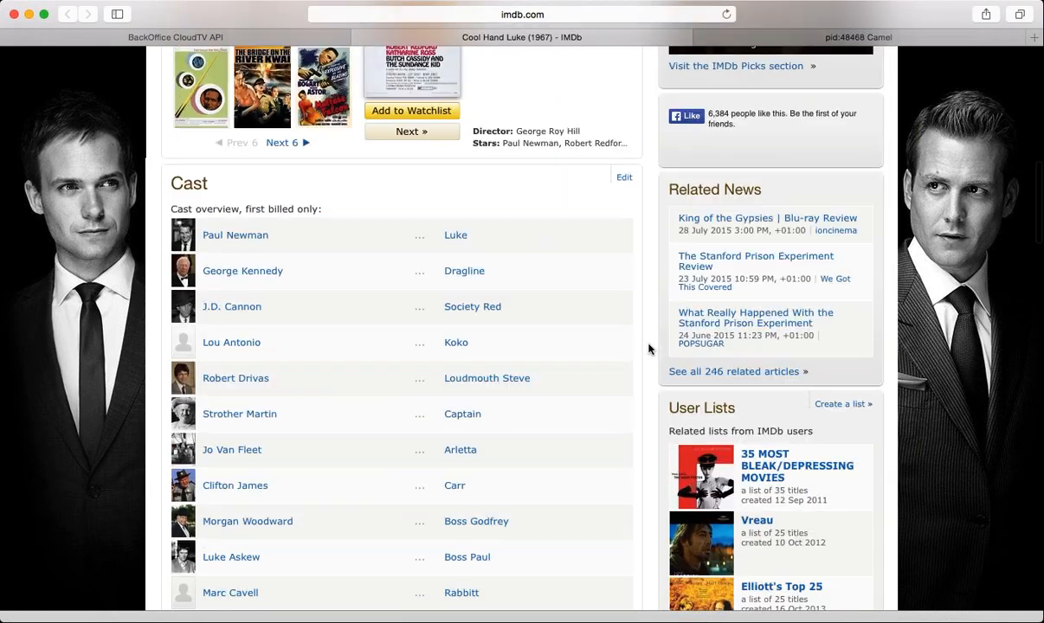
{"action": "scroll", "coordinate": [651, 349], "scroll_direction": "up", "scroll_amount": 7}
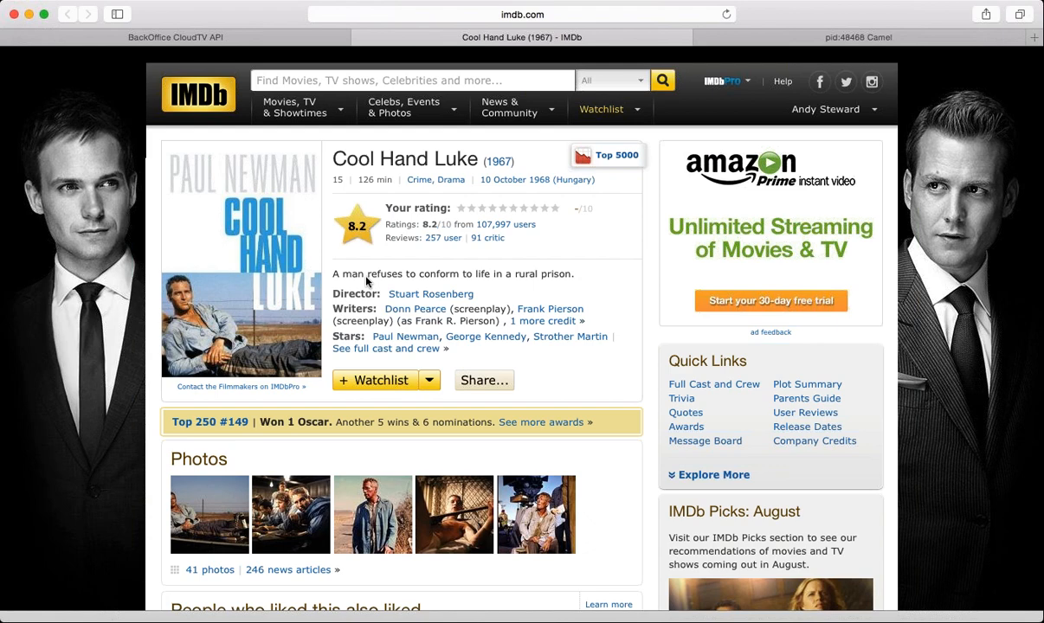
{"action": "left_click", "coordinate": [361, 38]}
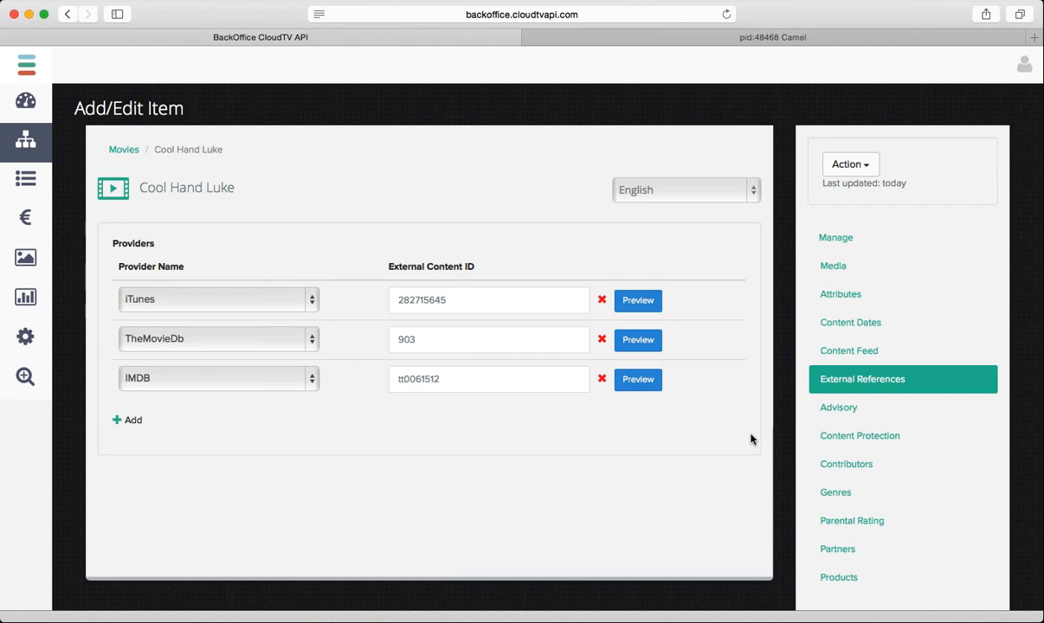
Step: Reopen the movie by searching the Movies inventory for "cool hand luke" and switch its metadata language to Spanish
{"action": "left_click", "coordinate": [693, 192]}
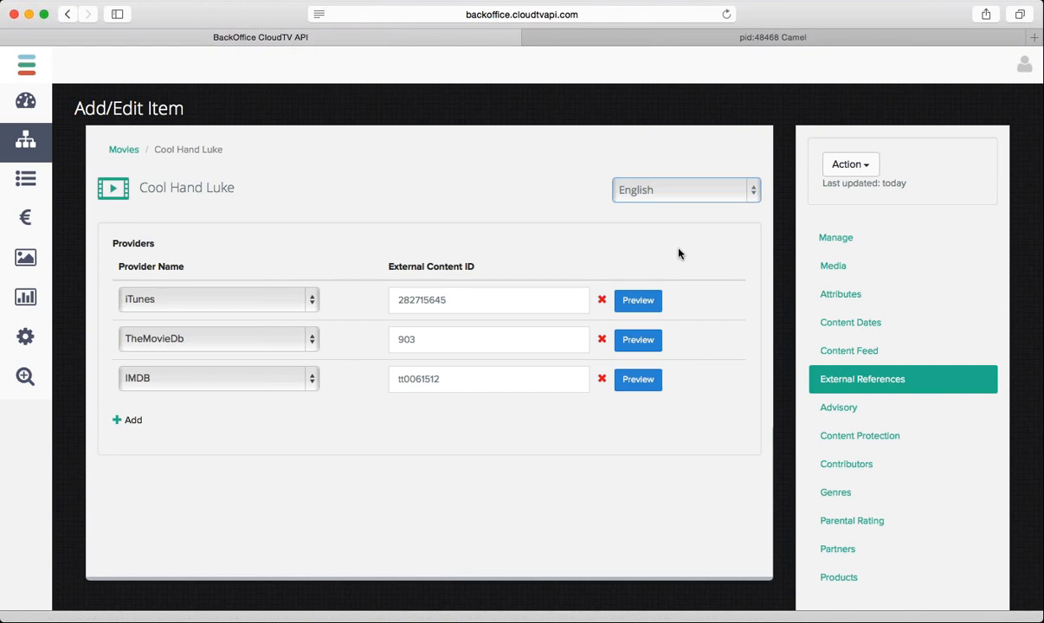
{"action": "left_click", "coordinate": [128, 155]}
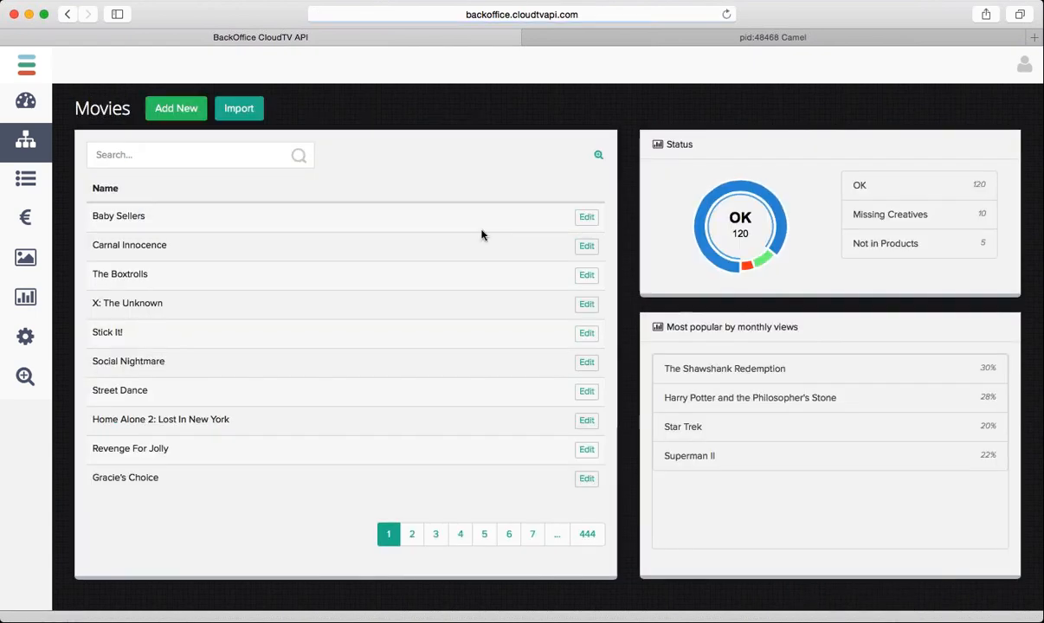
{"action": "left_click", "coordinate": [271, 158]}
{"action": "type", "text": "c"}
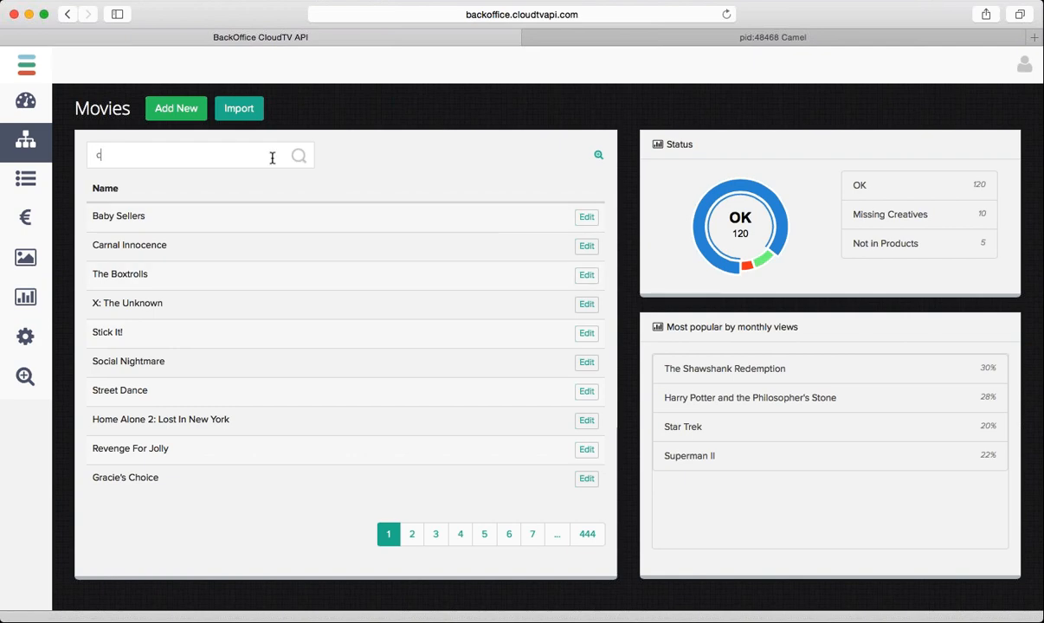
{"action": "type", "text": "ool hand luke"}
{"action": "left_click", "coordinate": [300, 165]}
{"action": "left_click", "coordinate": [586, 218]}
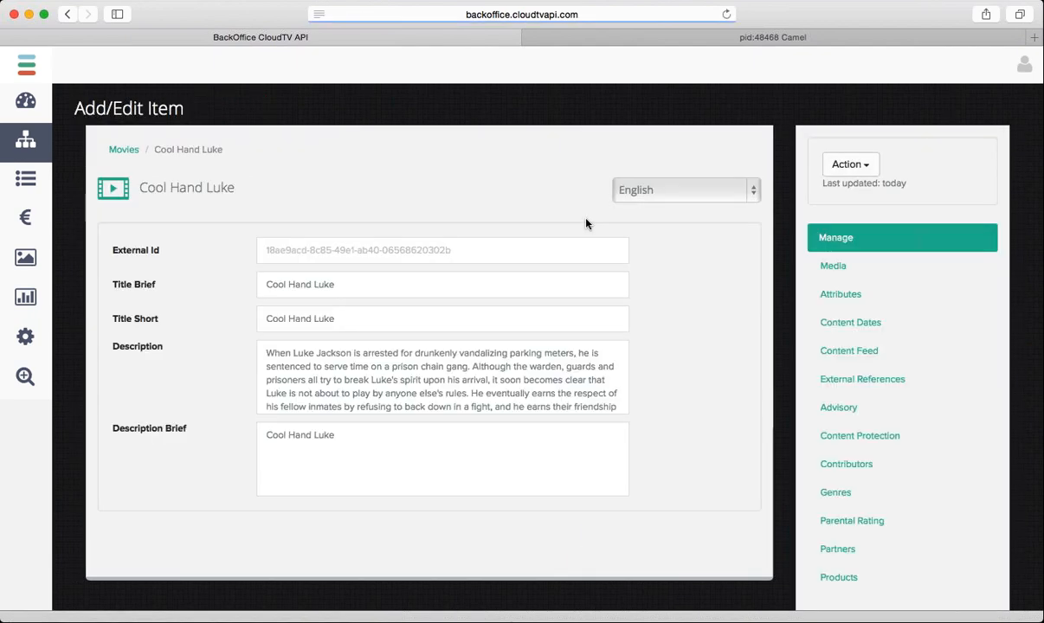
{"action": "left_click", "coordinate": [735, 196]}
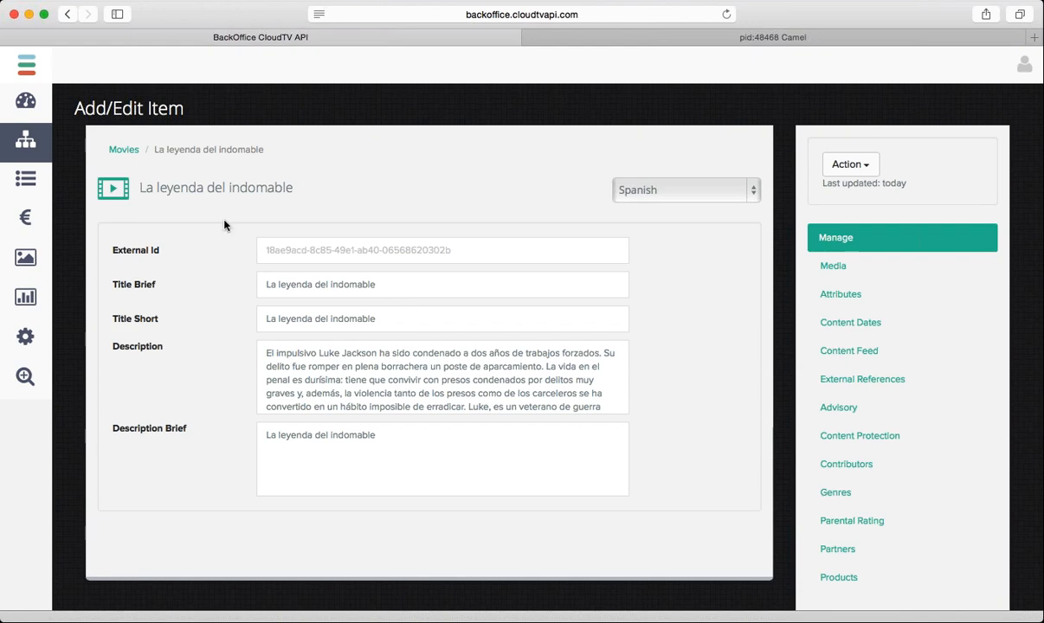
Step: Search the Movies inventory for "oz" and open Oz the Great and Powerful
{"action": "left_click", "coordinate": [123, 149]}
{"action": "type", "text": "oz"}
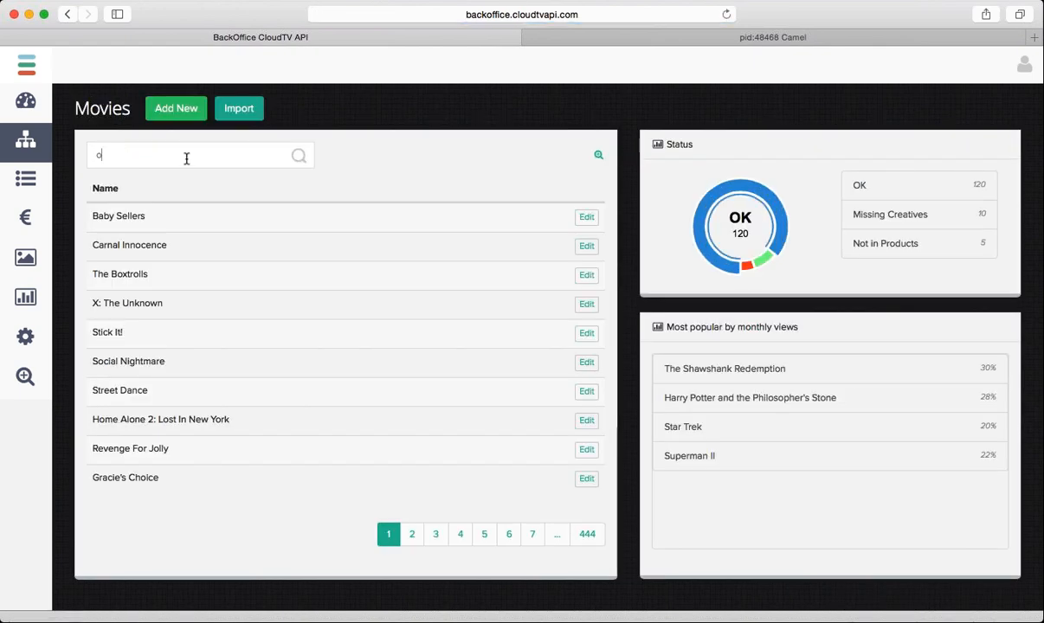
{"action": "left_click", "coordinate": [291, 155]}
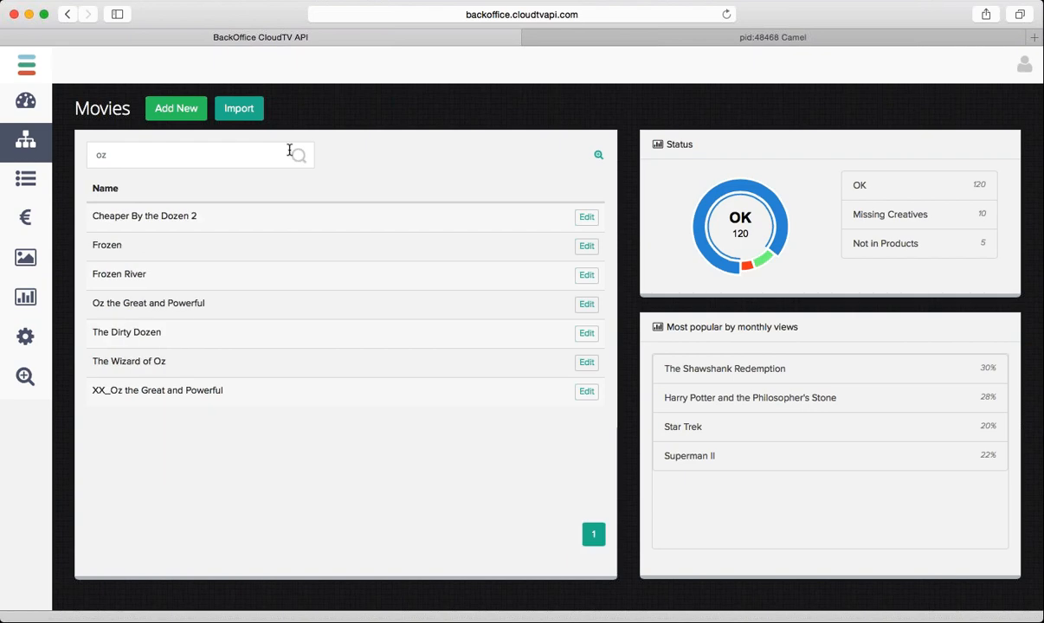
{"action": "left_click", "coordinate": [578, 305]}
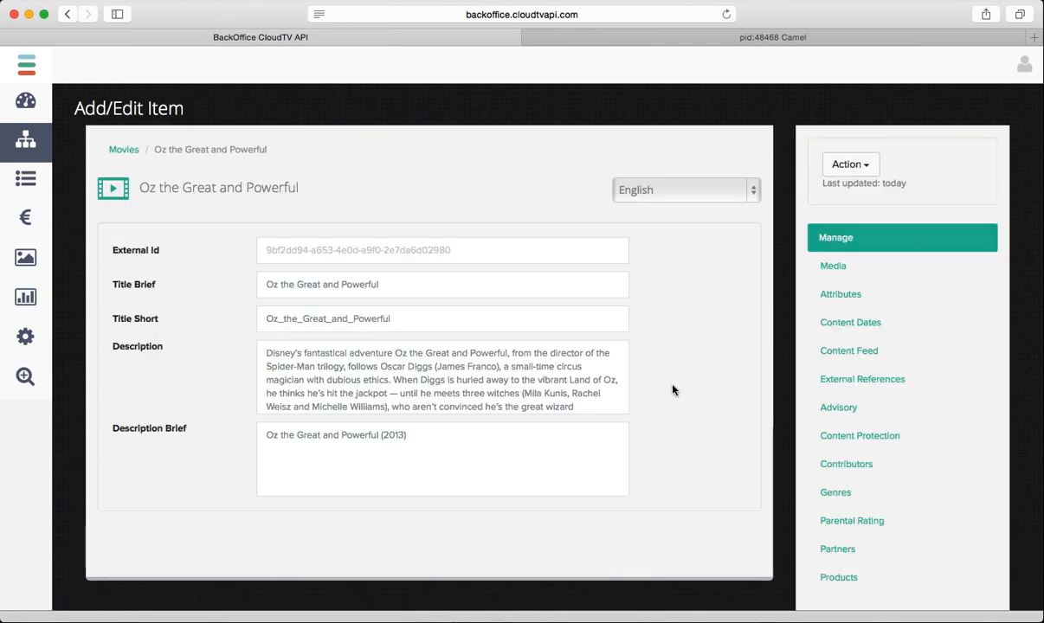
Step: View the Singtel Video Platform streams in the movie's external references, play and pause the preview video, and close the streams
{"action": "left_click", "coordinate": [866, 383]}
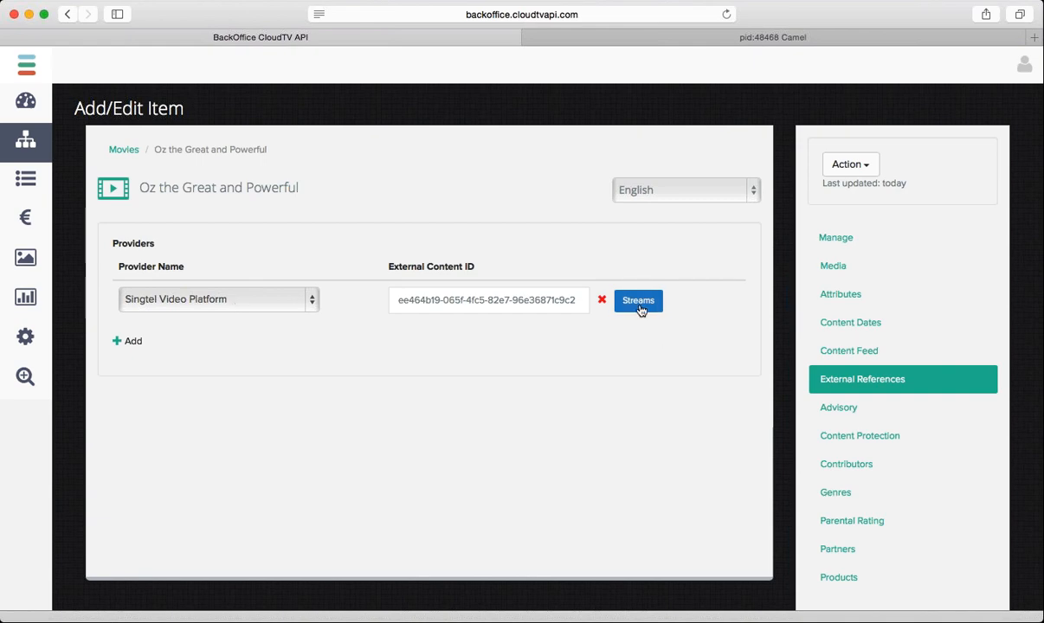
{"action": "left_click", "coordinate": [640, 309]}
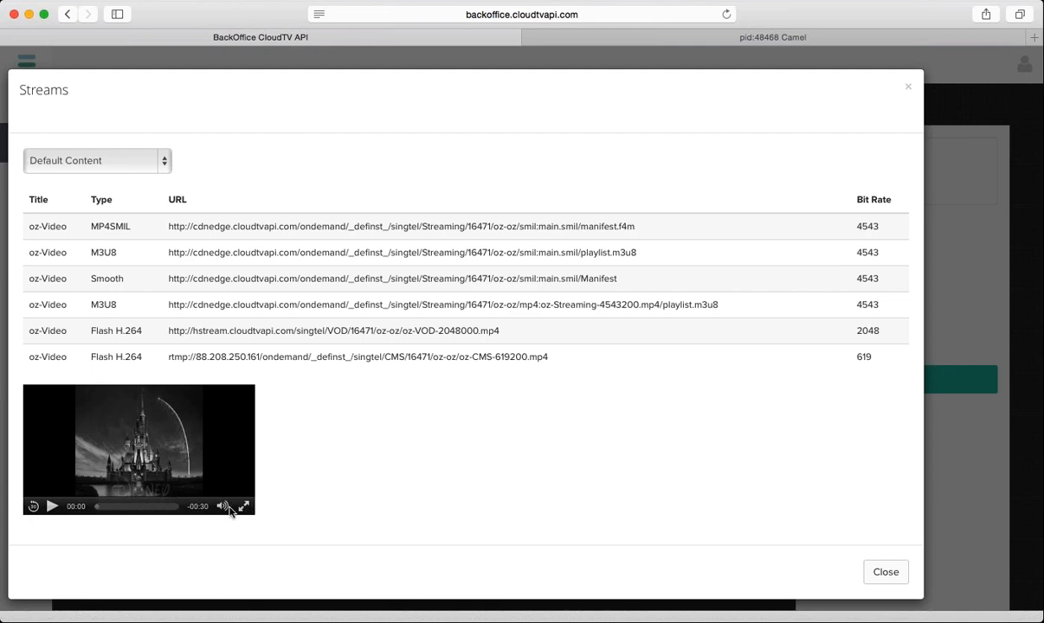
{"action": "left_click", "coordinate": [52, 507]}
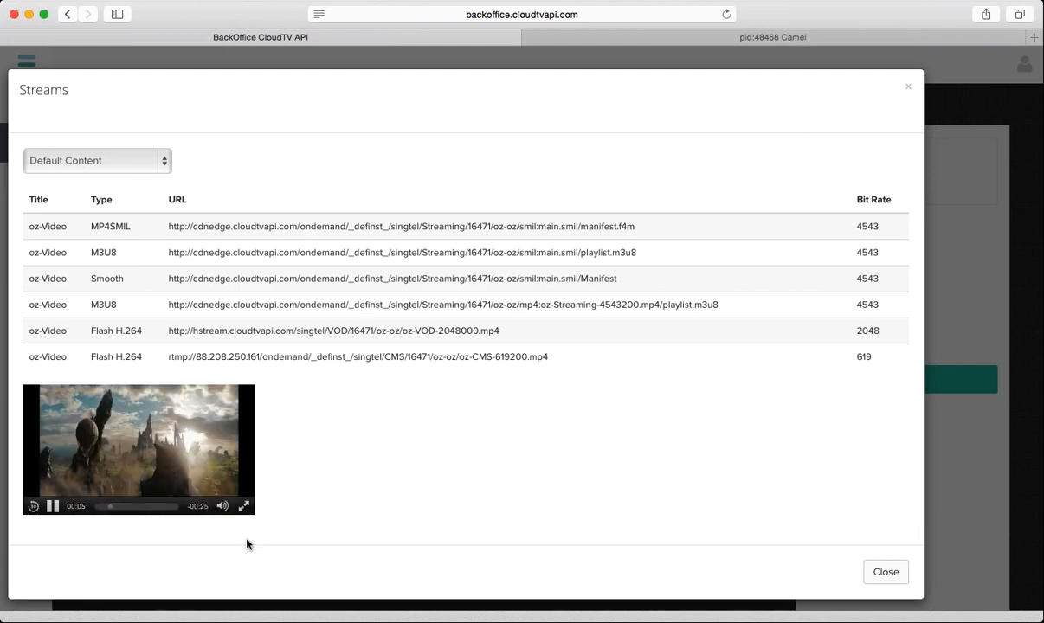
{"action": "left_click", "coordinate": [53, 506]}
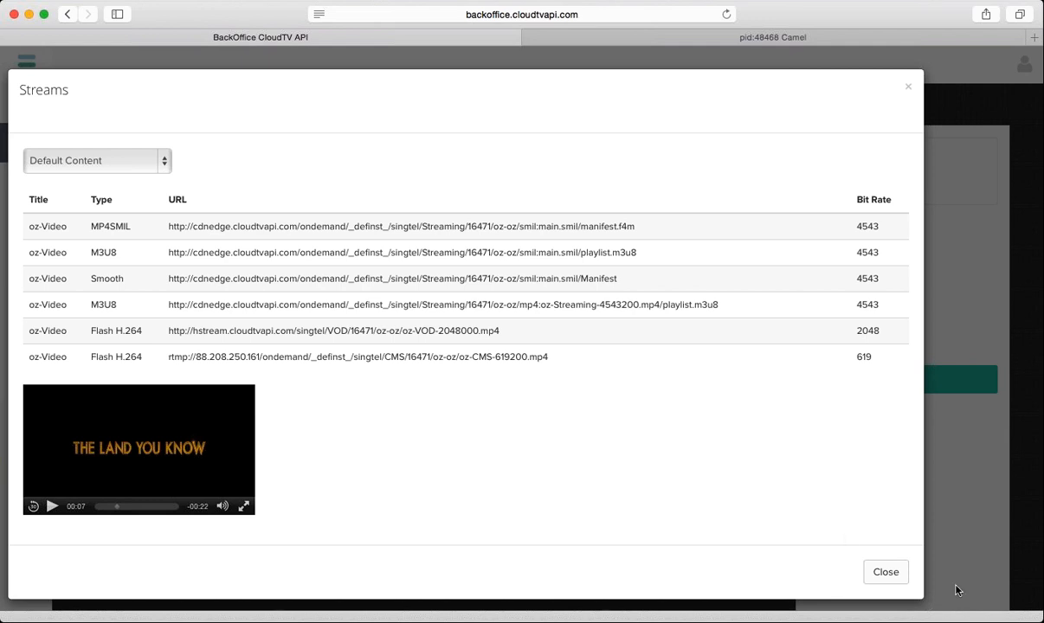
{"action": "left_click", "coordinate": [879, 571]}
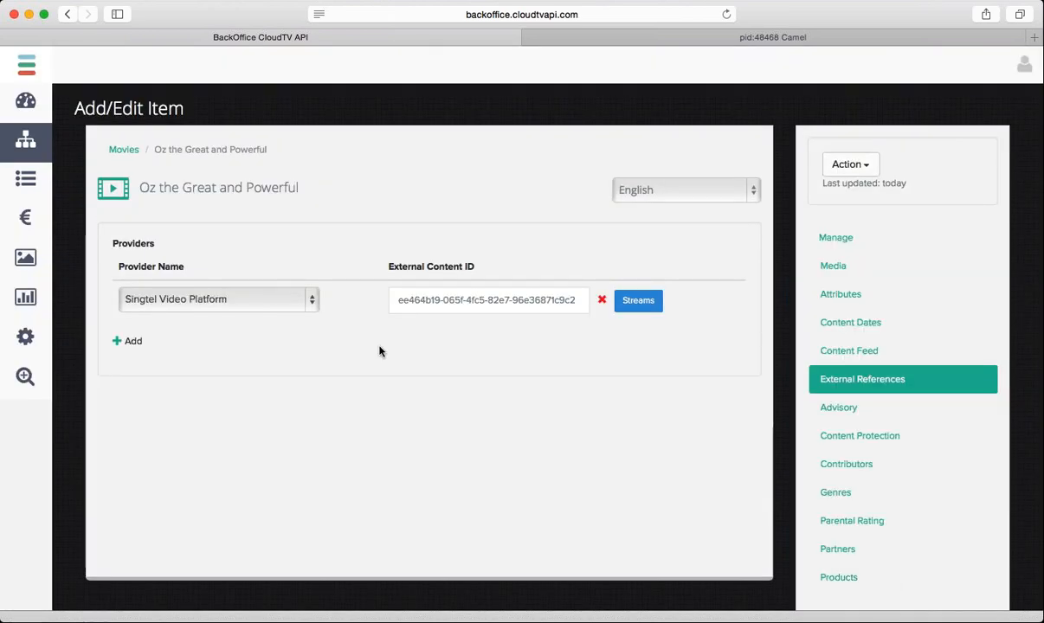
Step: Search the Movies inventory for "Superman III", open the movie, and highlight its MediaRoom content ID in the external references
{"action": "left_click", "coordinate": [124, 152]}
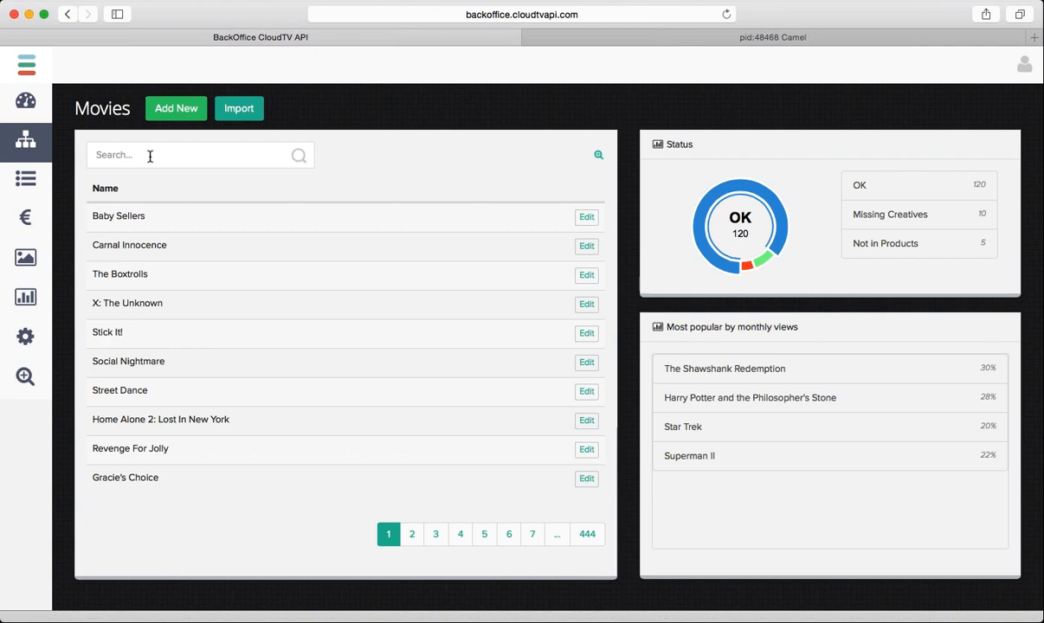
{"action": "left_click", "coordinate": [150, 157]}
{"action": "type", "text": "Superman III"}
{"action": "left_click", "coordinate": [302, 161]}
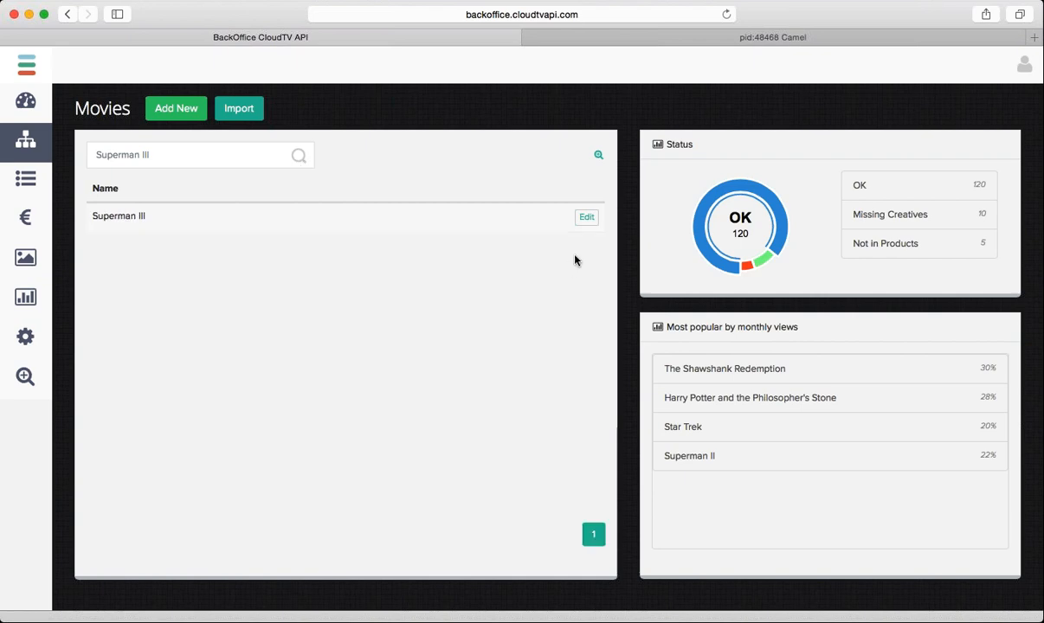
{"action": "left_click", "coordinate": [587, 219]}
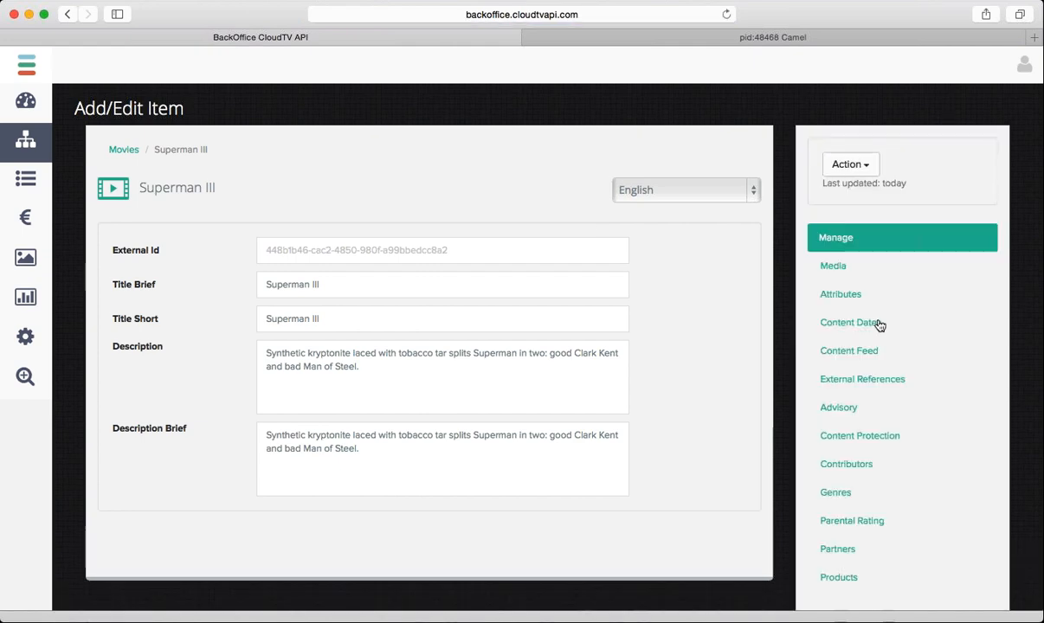
{"action": "left_click", "coordinate": [876, 389]}
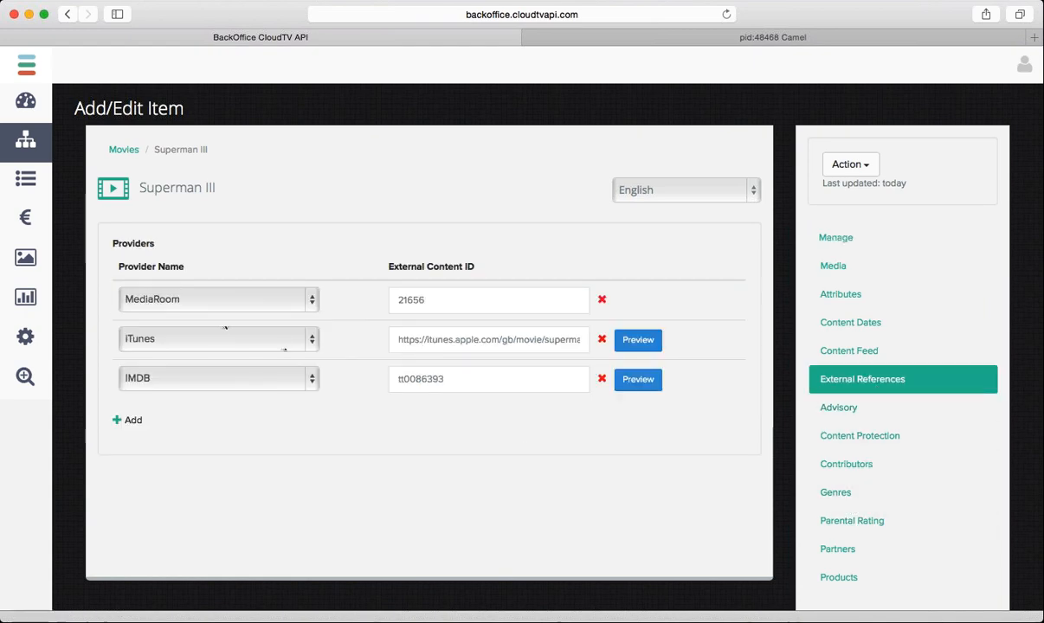
{"action": "double_click", "coordinate": [429, 299]}
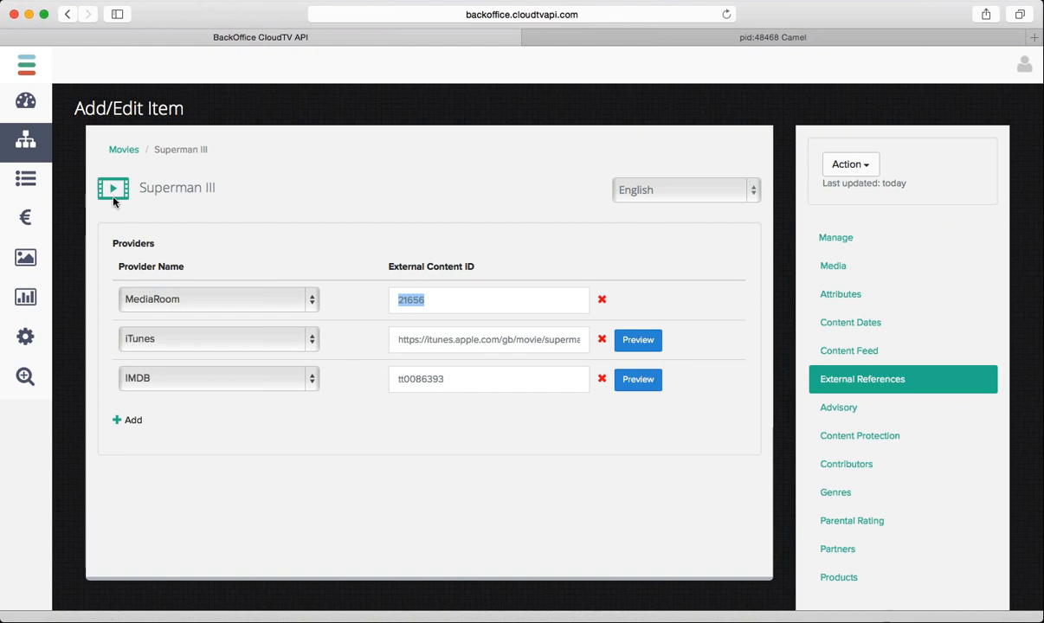
Step: View the "Star Wars Episode 7: Which characters will they play?" item in the Video Clips inventory and return to the clip list
{"action": "left_click", "coordinate": [124, 150]}
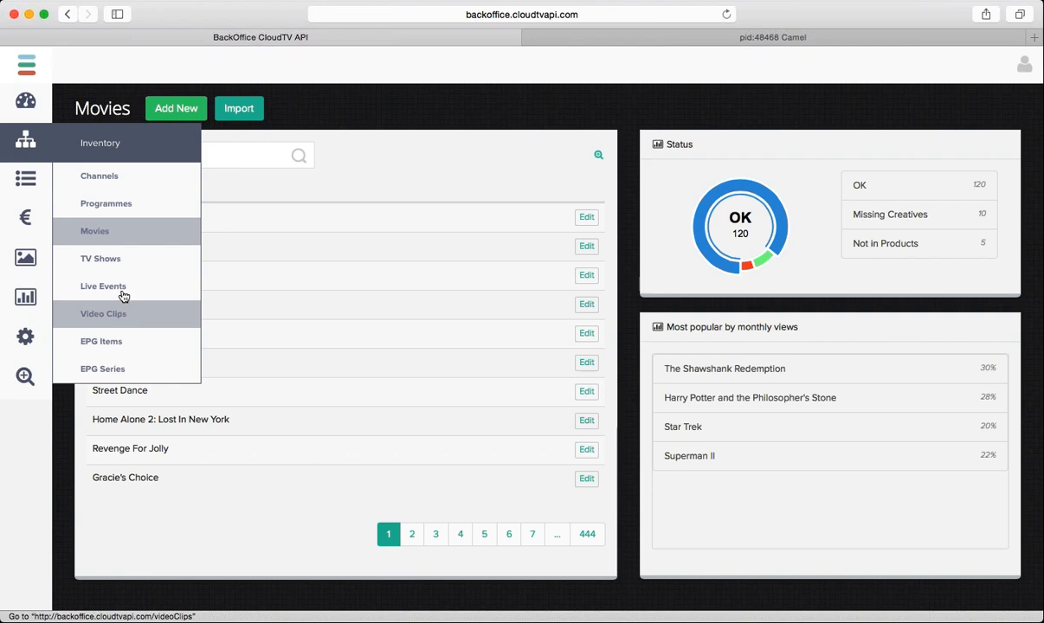
{"action": "left_click", "coordinate": [125, 317]}
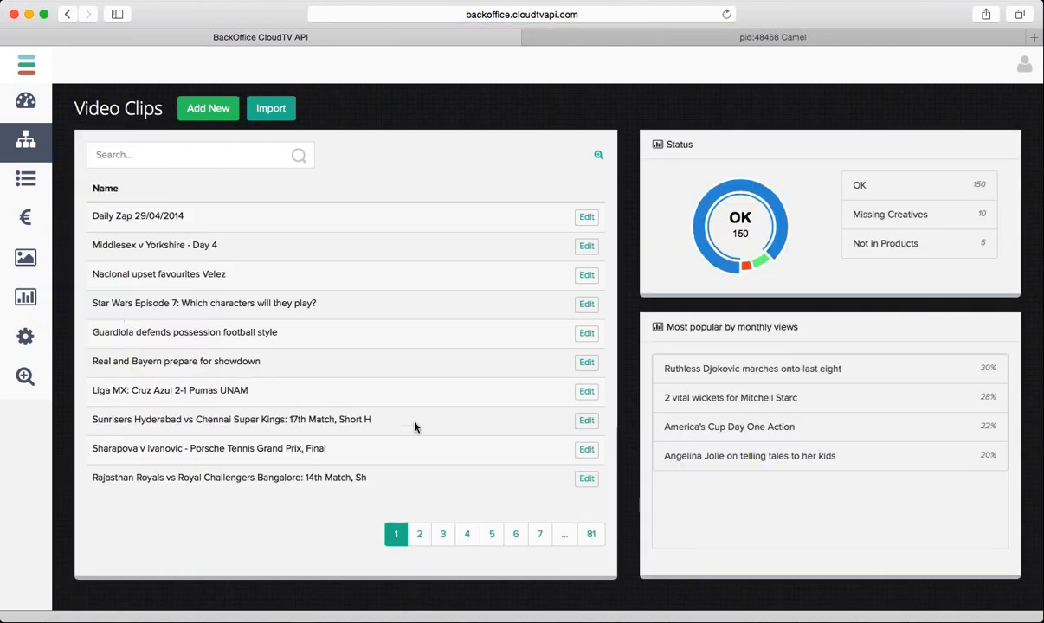
{"action": "left_click", "coordinate": [586, 304]}
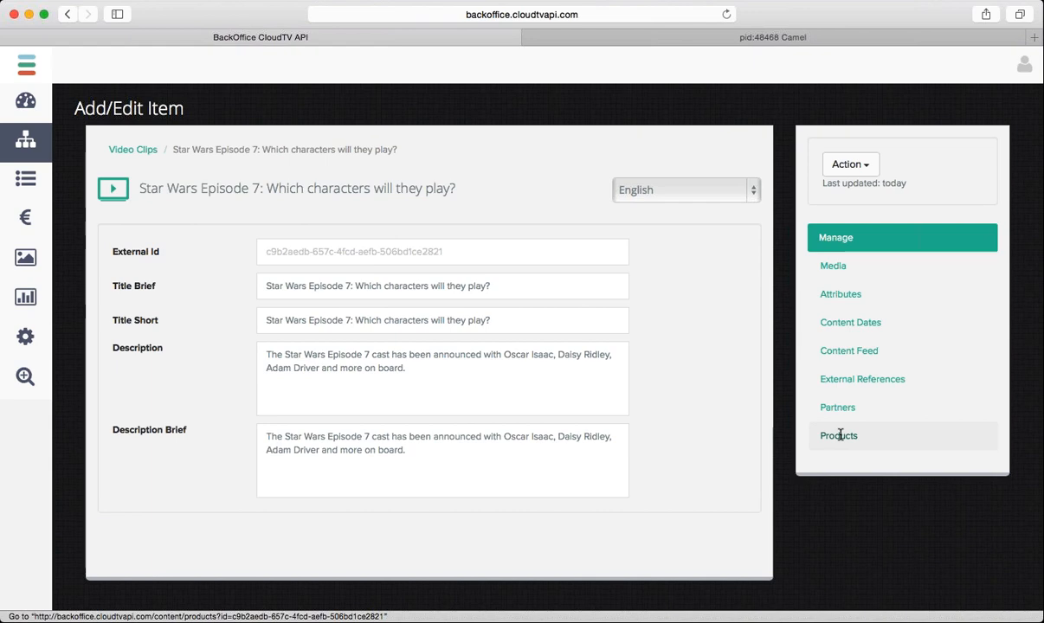
{"action": "left_click", "coordinate": [149, 153]}
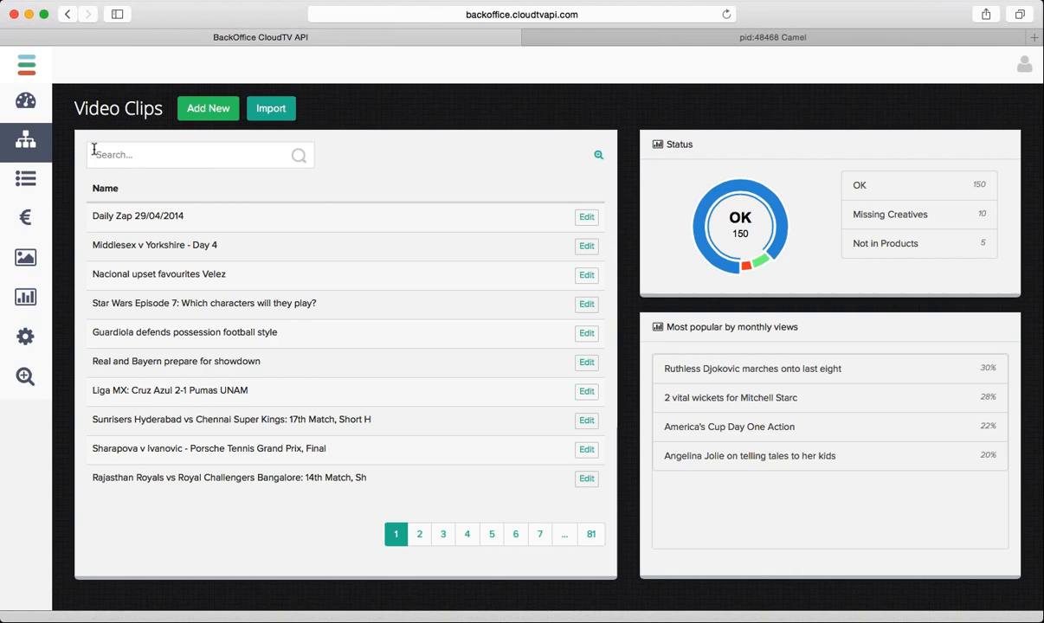
Step: Open Home Alone 2: Lost In New York from the Movies inventory and add it to the Editors Picks - Curated content feed
{"action": "mouse_move", "coordinate": [16, 147]}
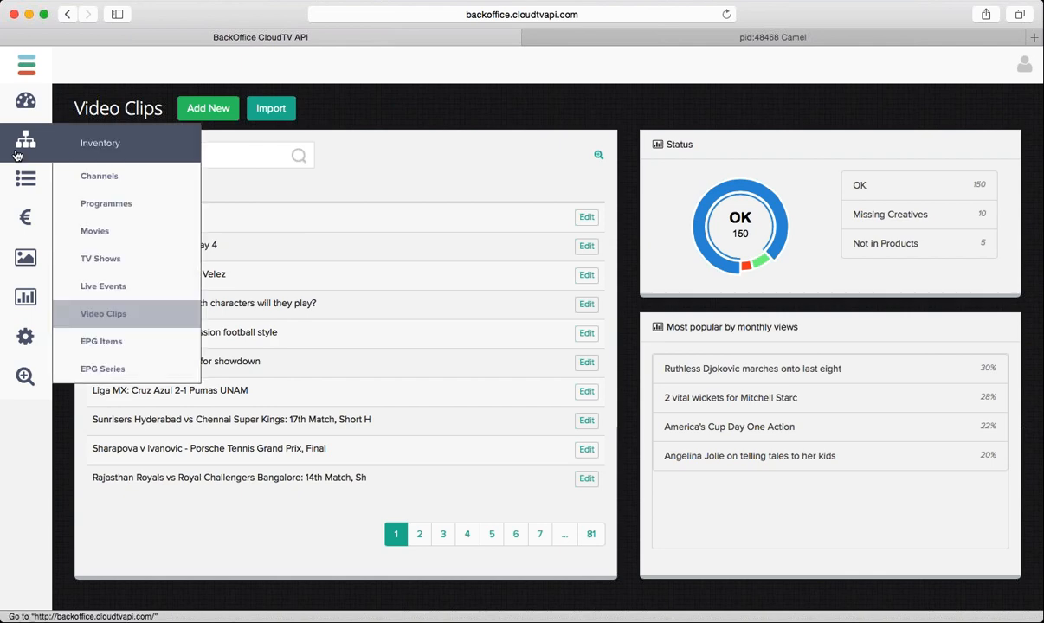
{"action": "left_click", "coordinate": [120, 232]}
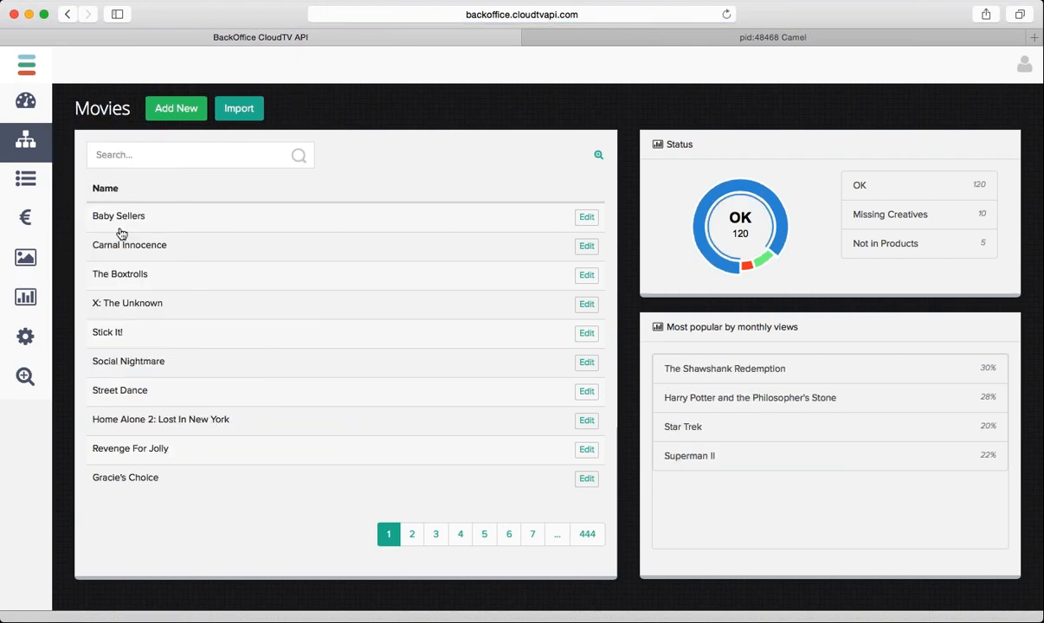
{"action": "mouse_move", "coordinate": [7, 181]}
{"action": "left_click", "coordinate": [587, 424]}
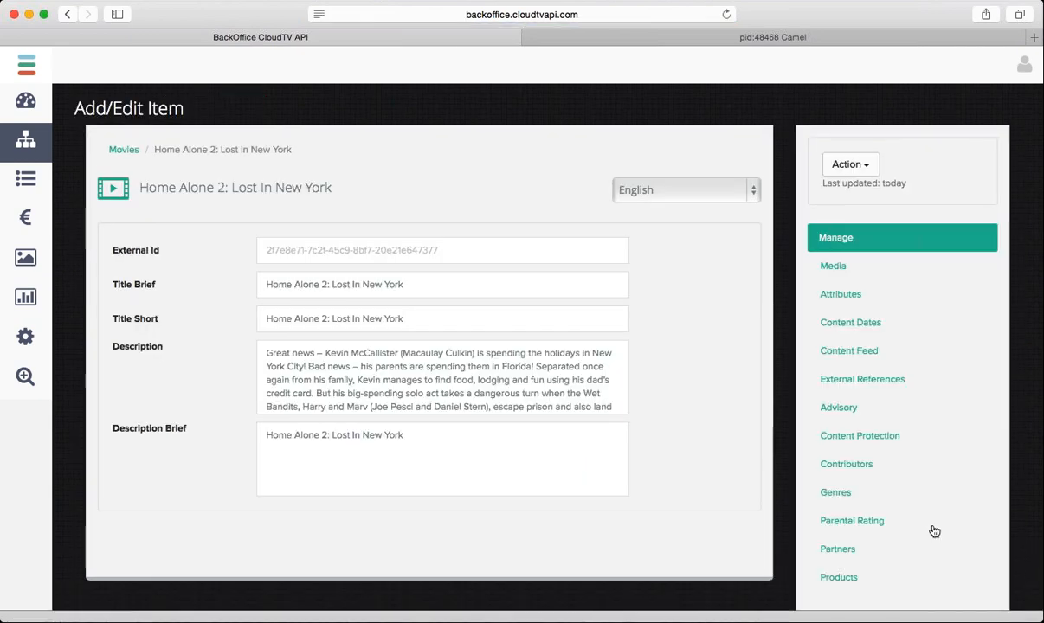
{"action": "scroll", "coordinate": [935, 531], "scroll_direction": "down", "scroll_amount": 1}
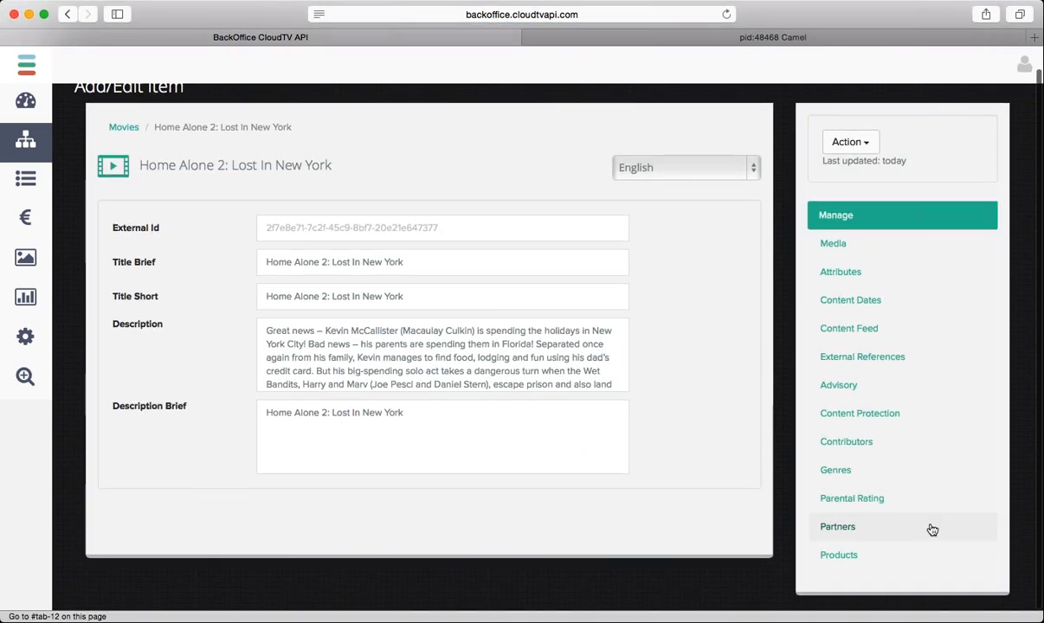
{"action": "scroll", "coordinate": [931, 530], "scroll_direction": "up", "scroll_amount": 1}
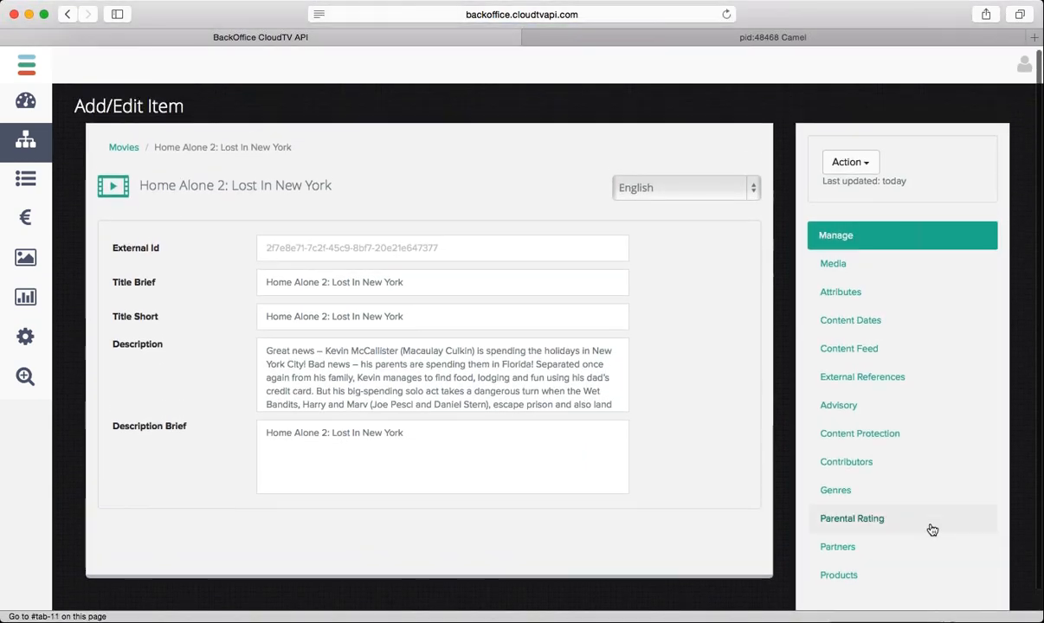
{"action": "left_click", "coordinate": [861, 357]}
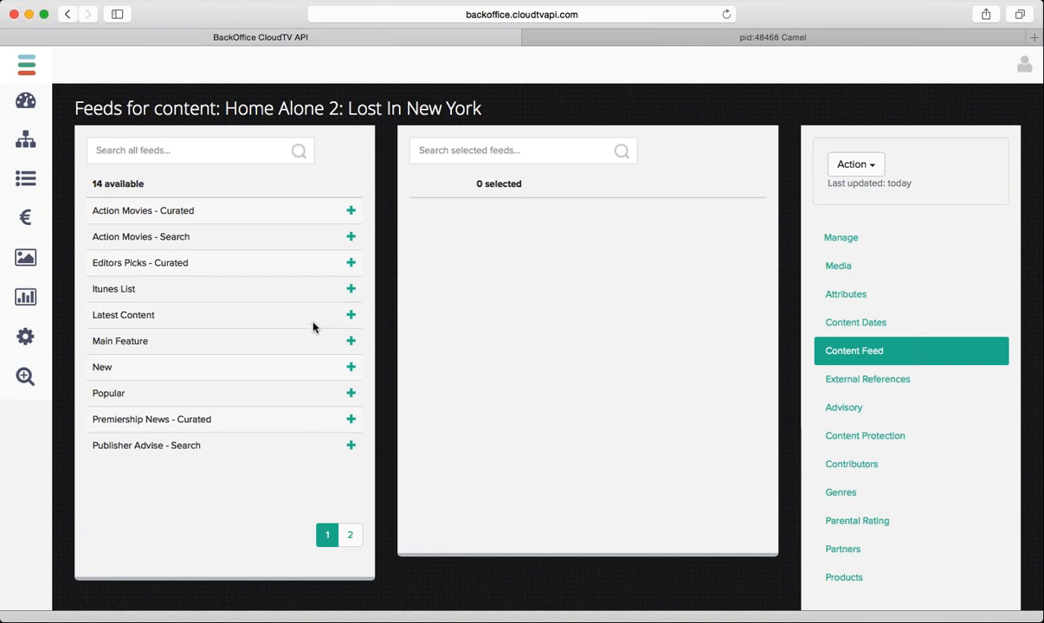
{"action": "left_click", "coordinate": [351, 263]}
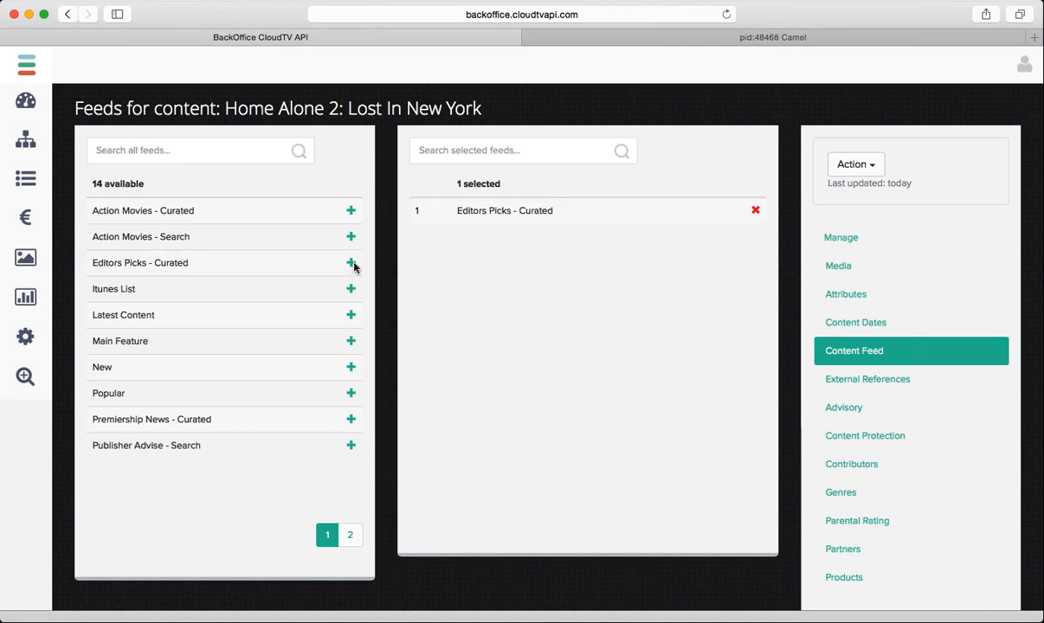